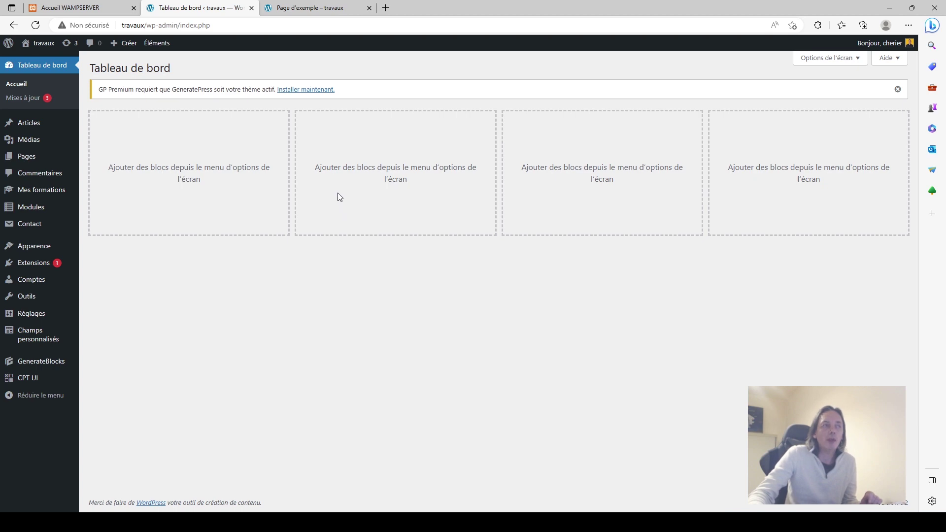
Search the web for "pkemon api" in a new tab, open the PokéAPI website and look over its home page
{"action": "left_click", "coordinate": [385, 8]}
{"action": "left_click", "coordinate": [357, 24]}
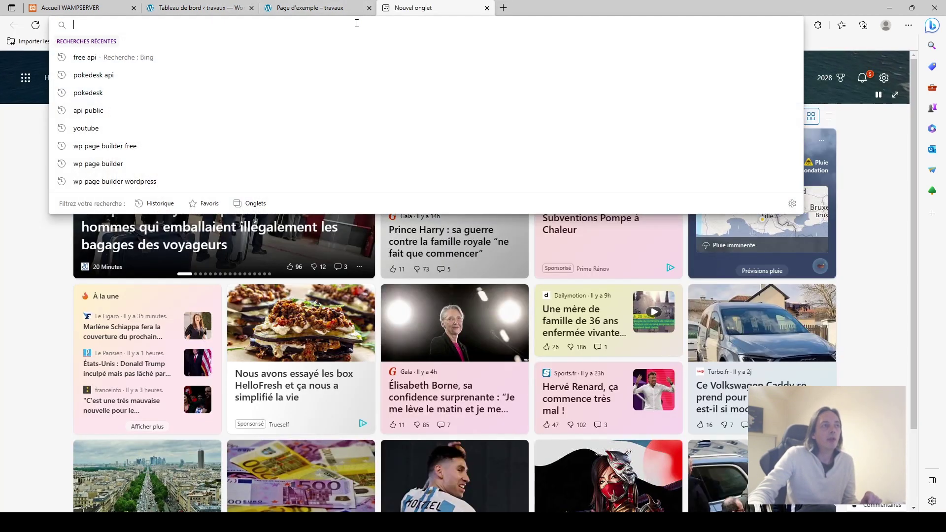
{"action": "type", "text": "p"}
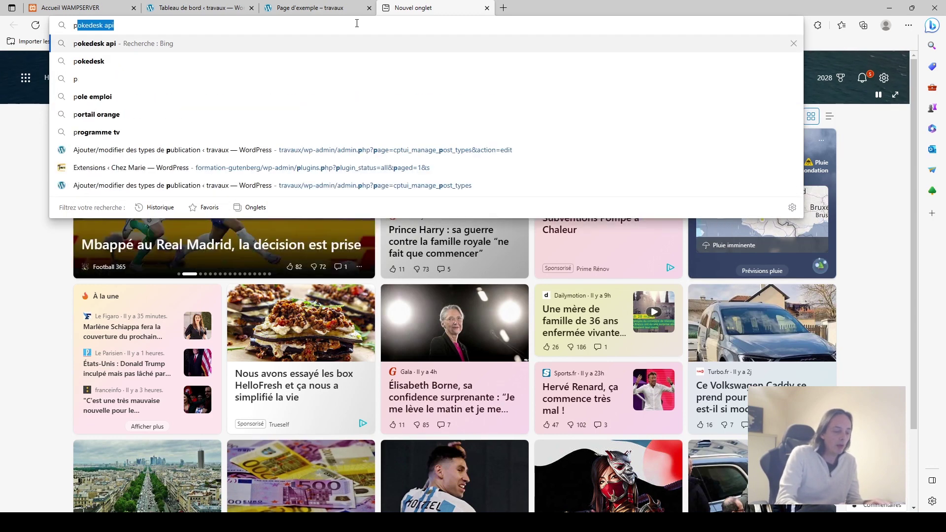
{"action": "type", "text": "kemon api"}
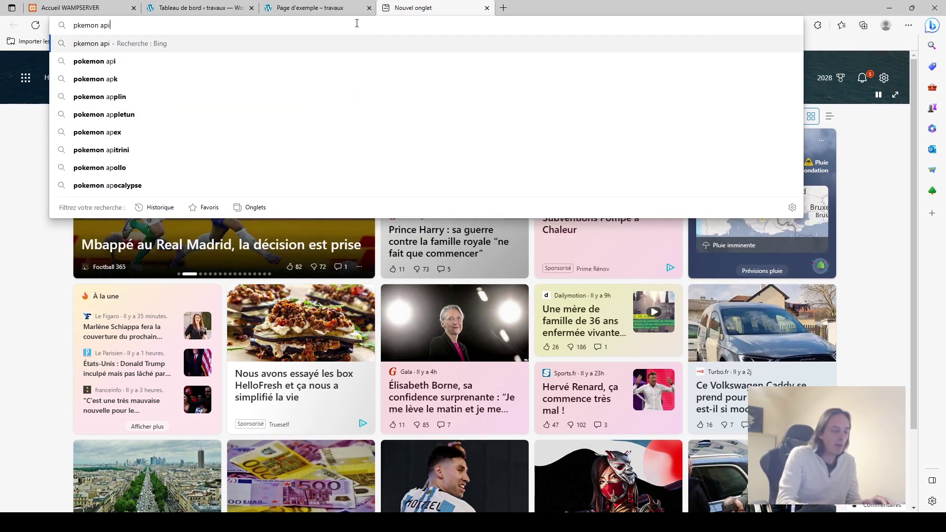
{"action": "key", "text": "Return"}
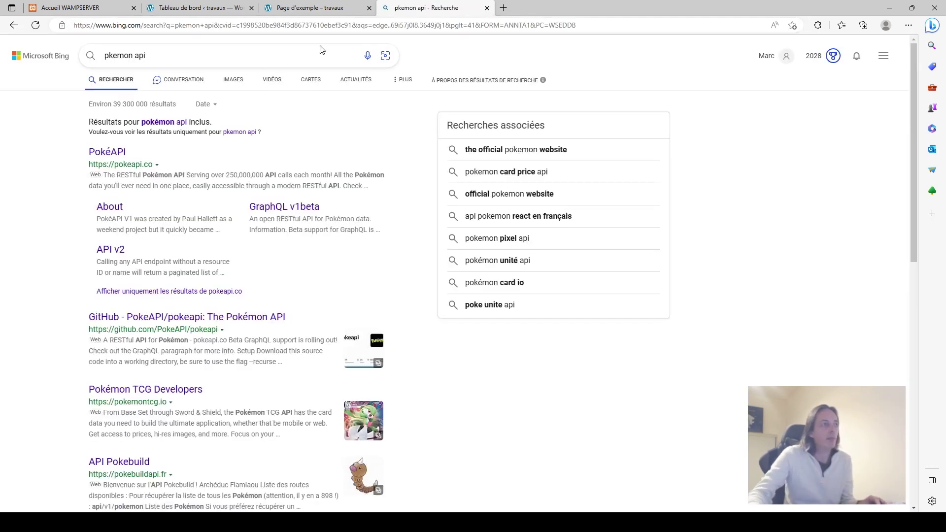
{"action": "left_click", "coordinate": [105, 157]}
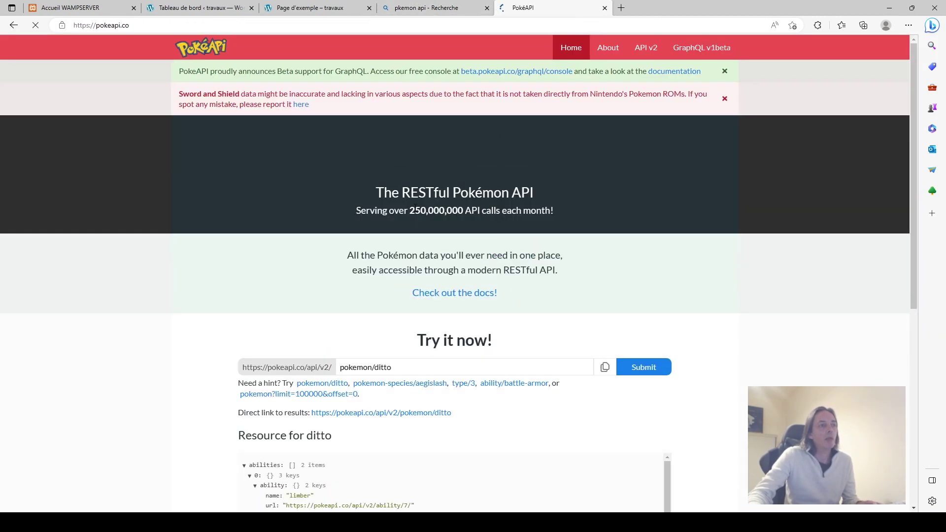
{"action": "scroll", "coordinate": [316, 379], "scroll_direction": "down", "scroll_amount": 5}
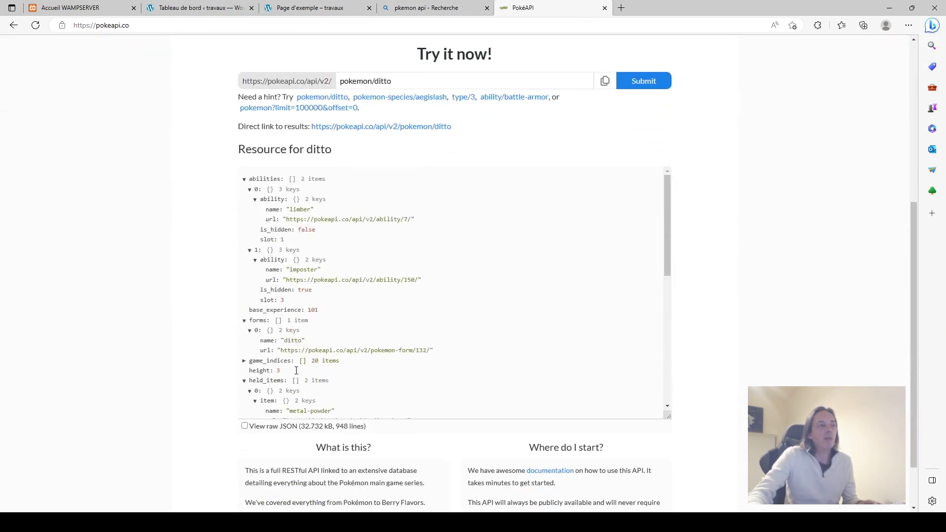
{"action": "scroll", "coordinate": [298, 374], "scroll_direction": "up", "scroll_amount": 6}
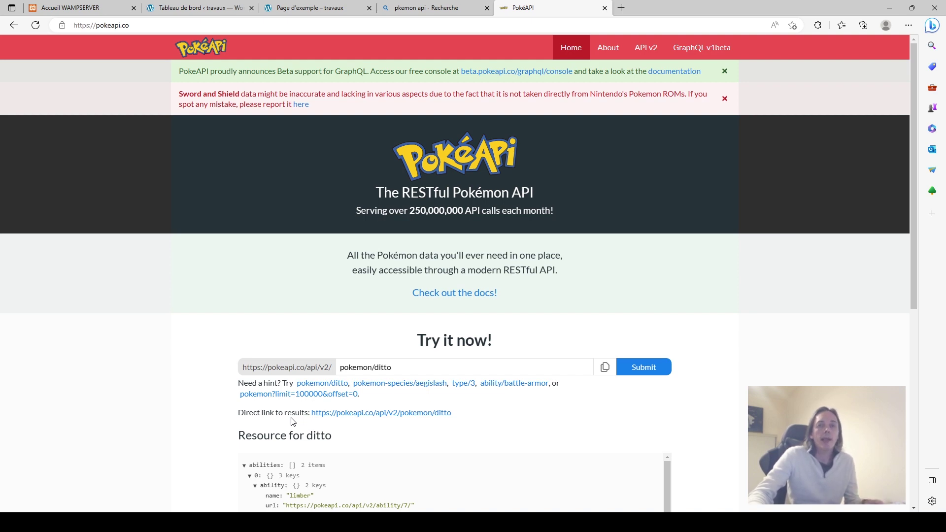
{"action": "scroll", "coordinate": [279, 422], "scroll_direction": "down", "scroll_amount": 7}
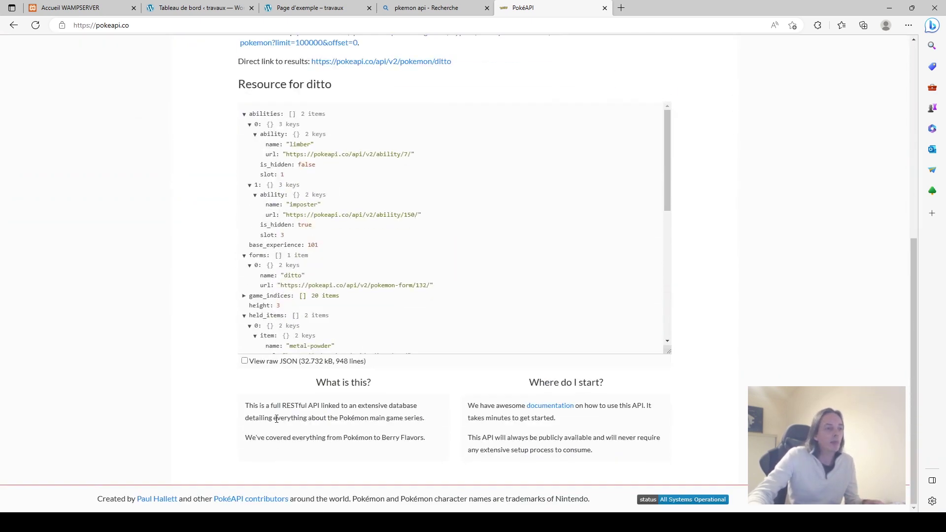
{"action": "scroll", "coordinate": [277, 419], "scroll_direction": "up", "scroll_amount": 7}
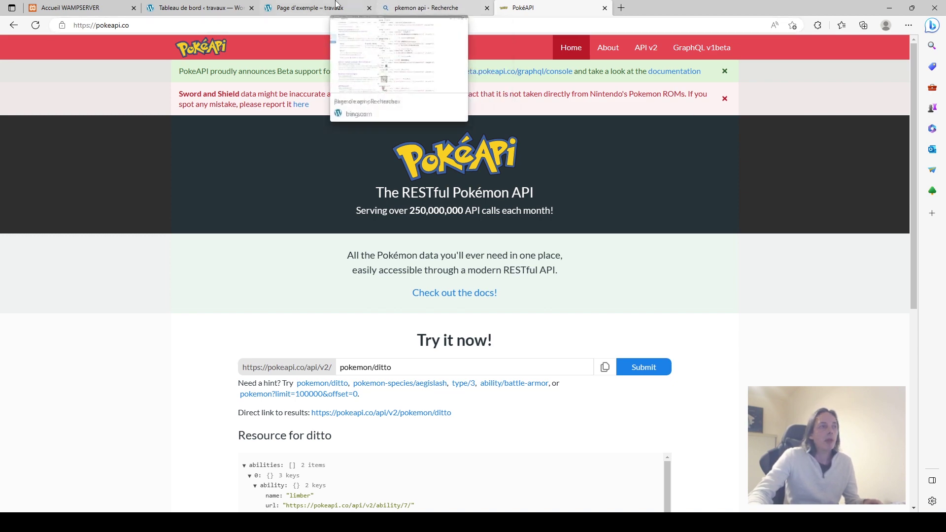
Return to the travaux site's admin dashboard and open the page for adding new plugins
{"action": "left_click", "coordinate": [304, 11]}
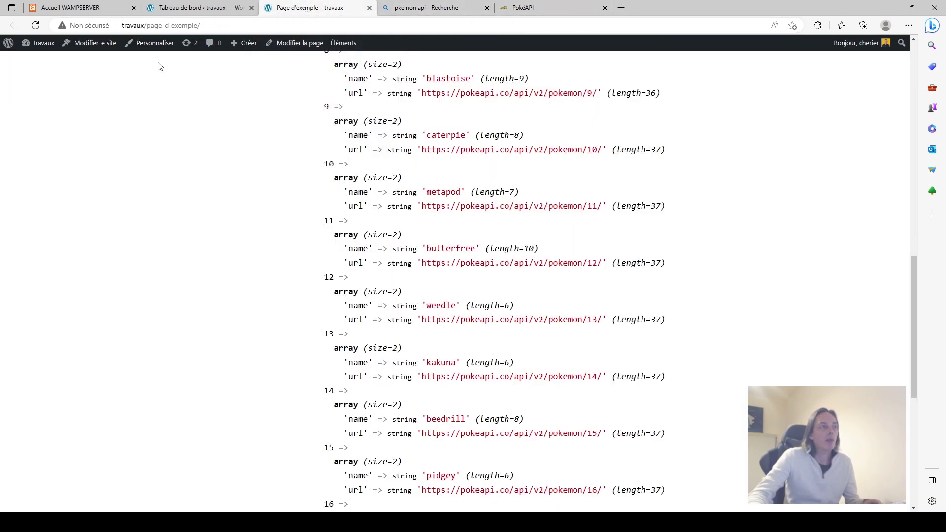
{"action": "left_click", "coordinate": [44, 45]}
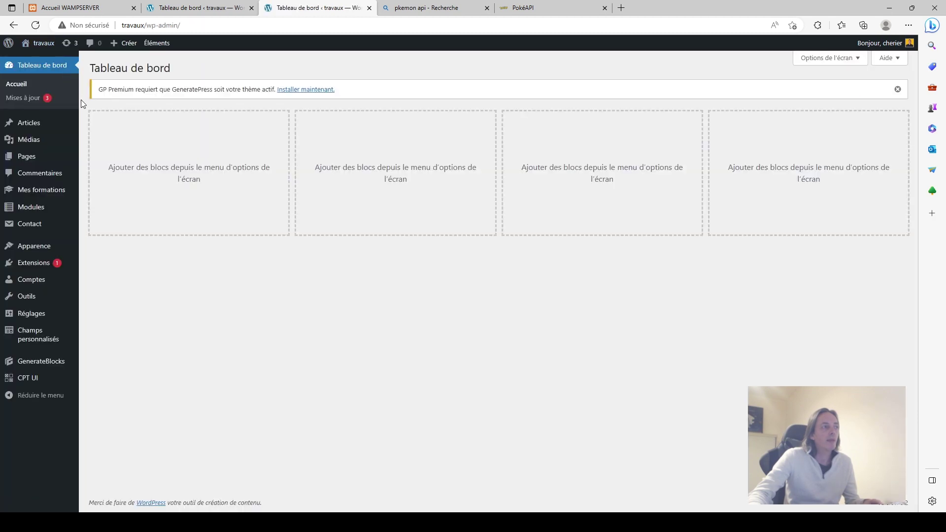
{"action": "mouse_move", "coordinate": [32, 321]}
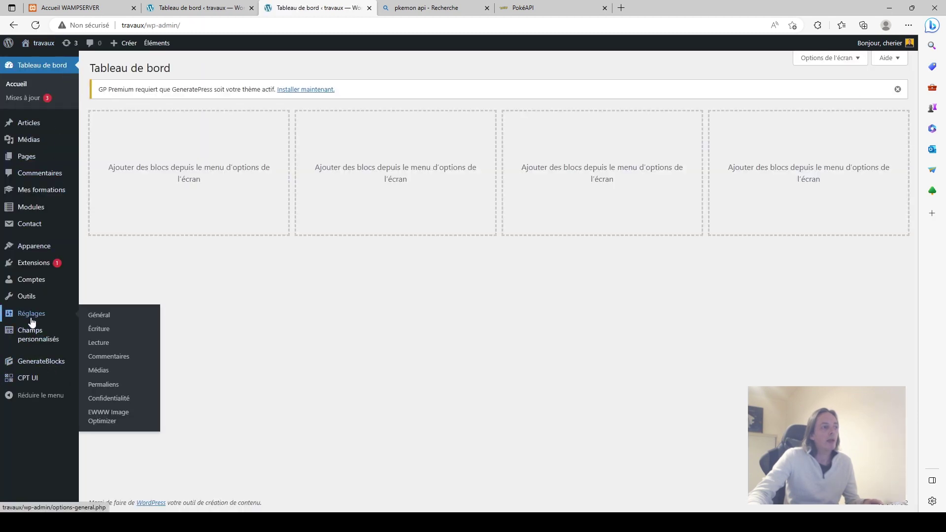
{"action": "left_click", "coordinate": [34, 264]}
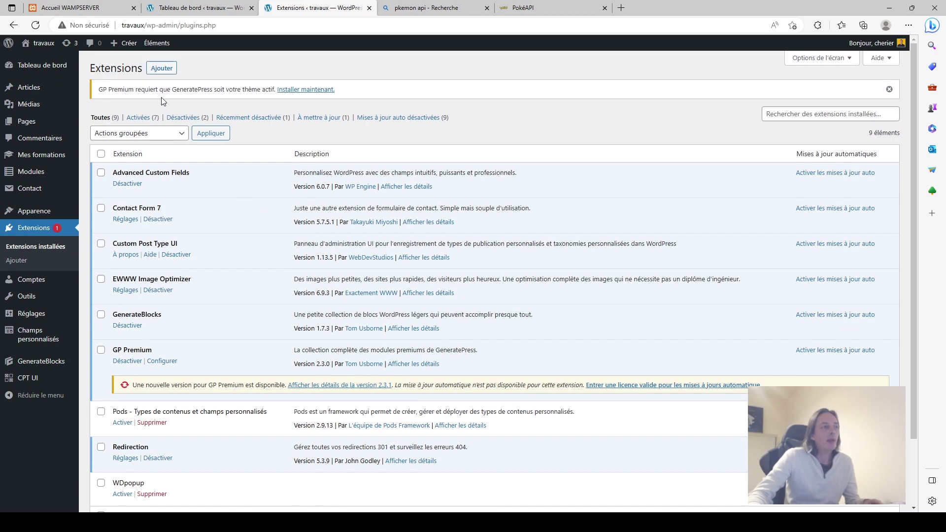
{"action": "left_click", "coordinate": [162, 69]}
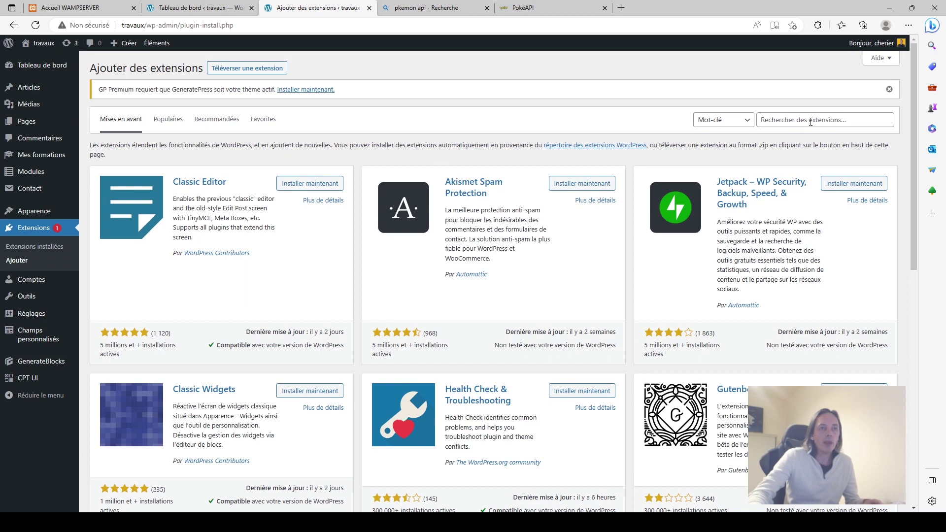
Search the plugins for "wpgetapi", then install and activate Connect to external API – WPGetAPI
{"action": "left_click", "coordinate": [811, 121]}
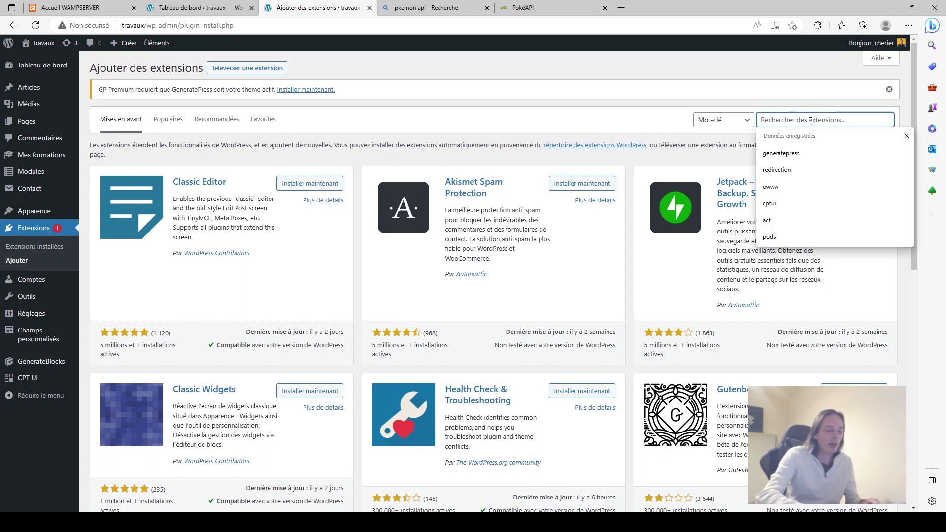
{"action": "type", "text": "wpg"}
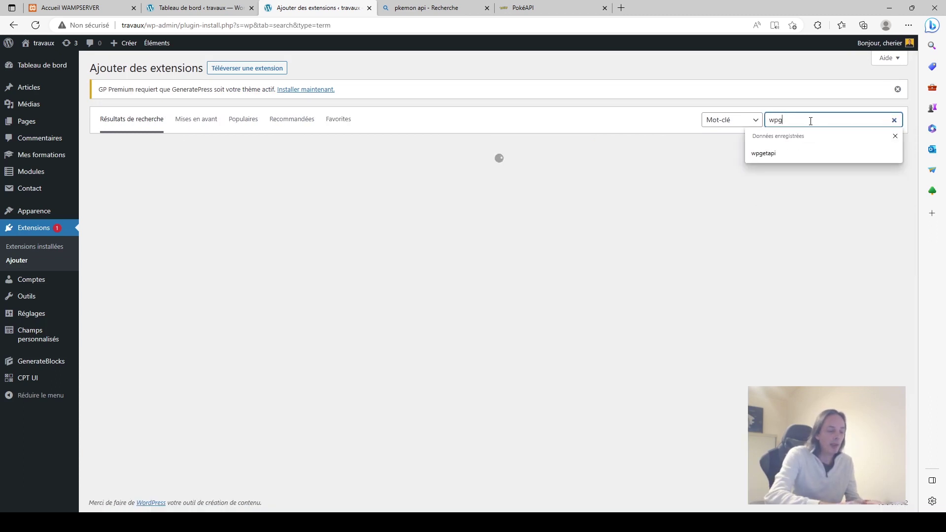
{"action": "type", "text": "etapi"}
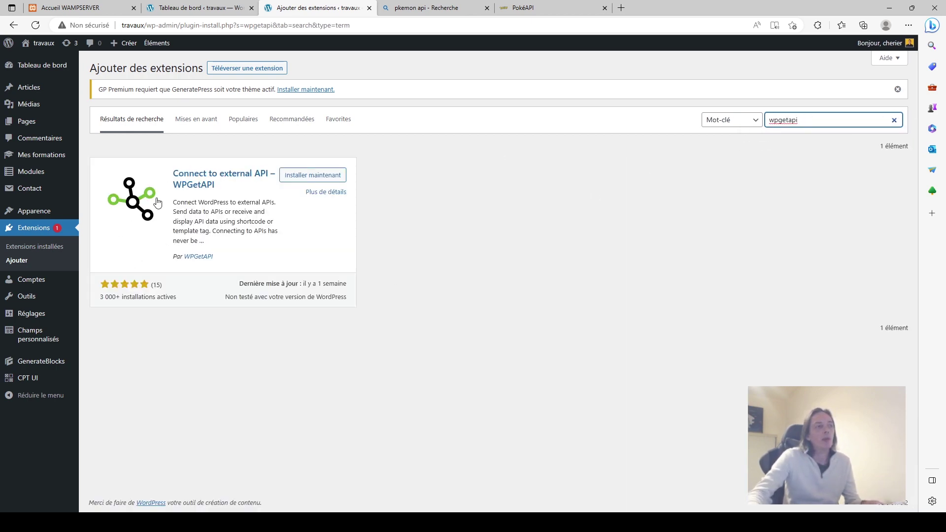
{"action": "left_click", "coordinate": [288, 176]}
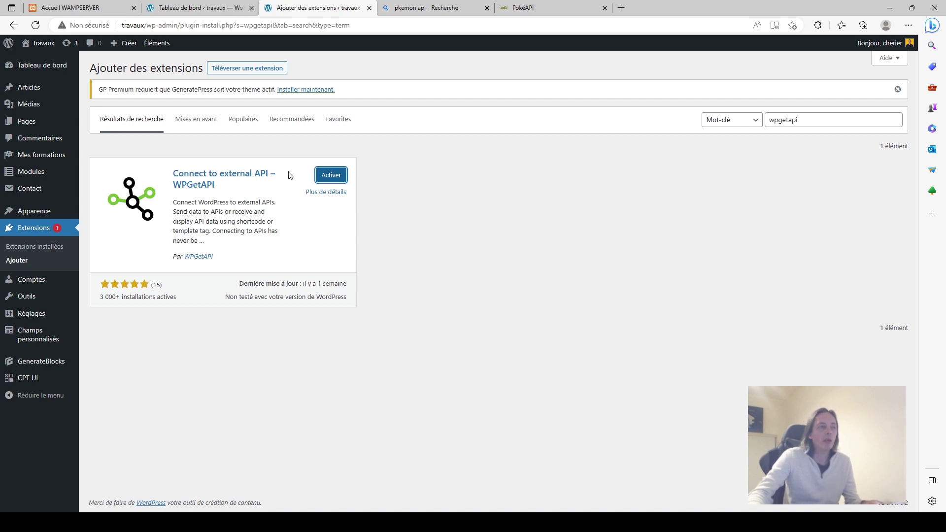
{"action": "left_click", "coordinate": [331, 176]}
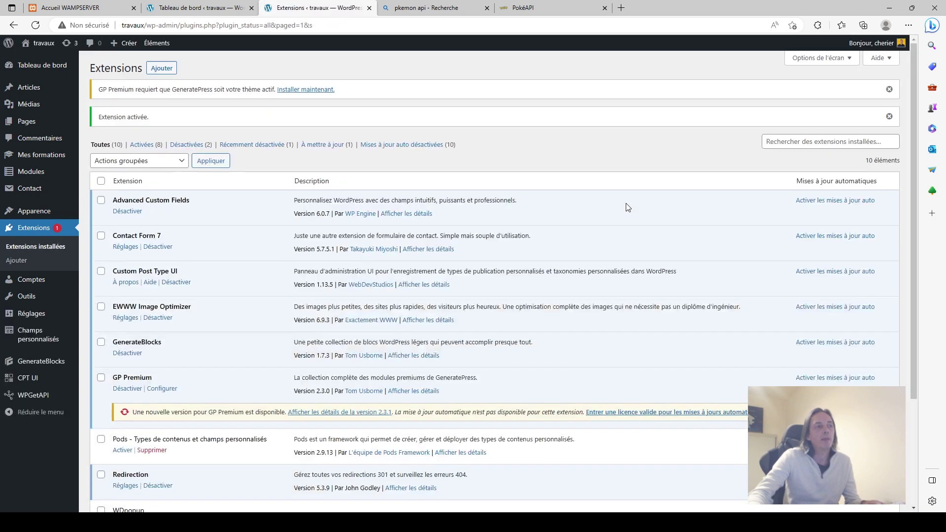
Find the Code Snippets plugin by searching for "snippets", then install and activate it
{"action": "left_click", "coordinate": [161, 69]}
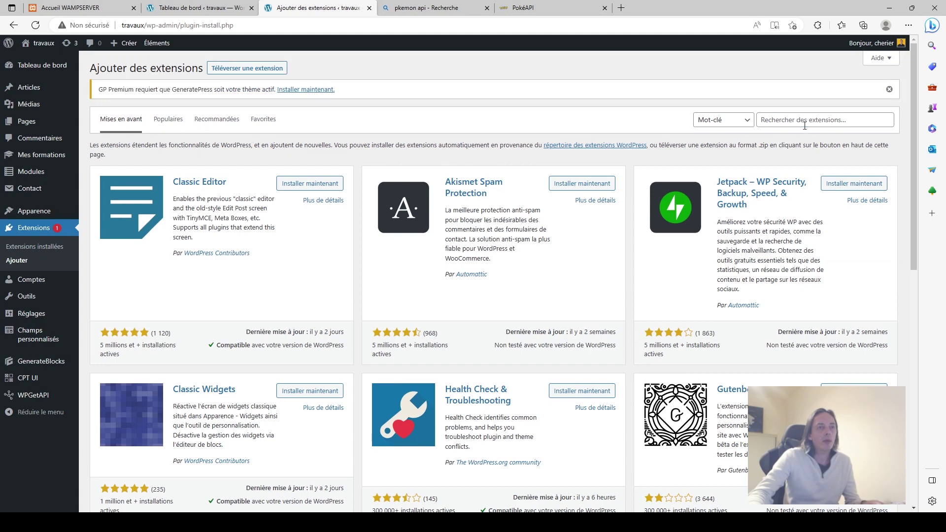
{"action": "left_click", "coordinate": [805, 125]}
{"action": "type", "text": "sni"}
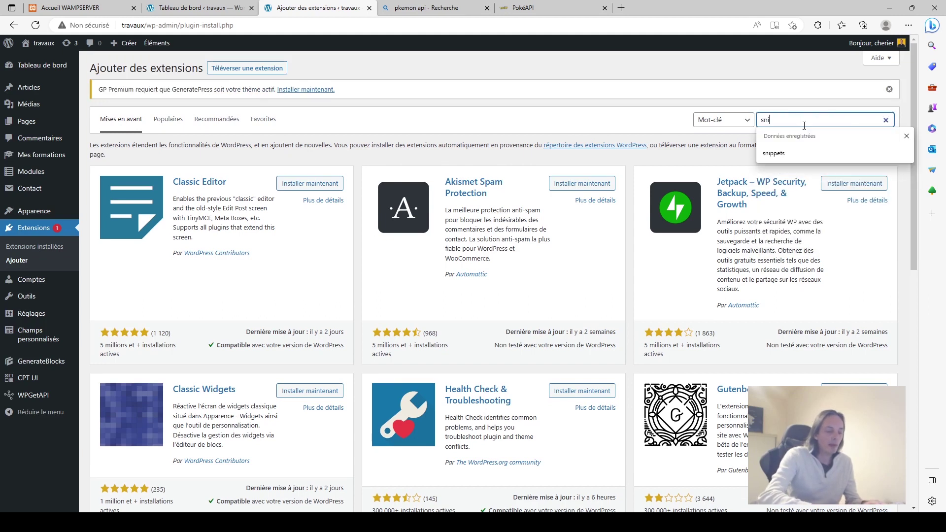
{"action": "type", "text": "ppets"}
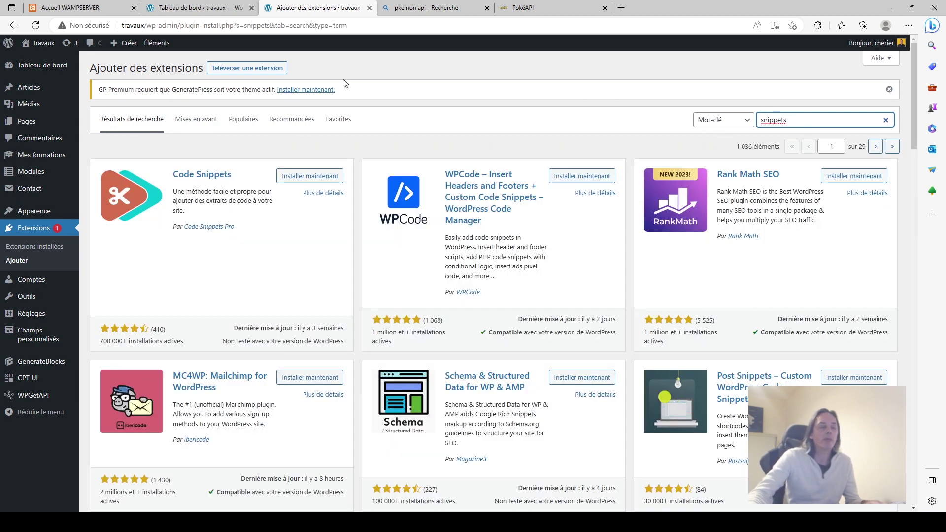
{"action": "left_click", "coordinate": [296, 179]}
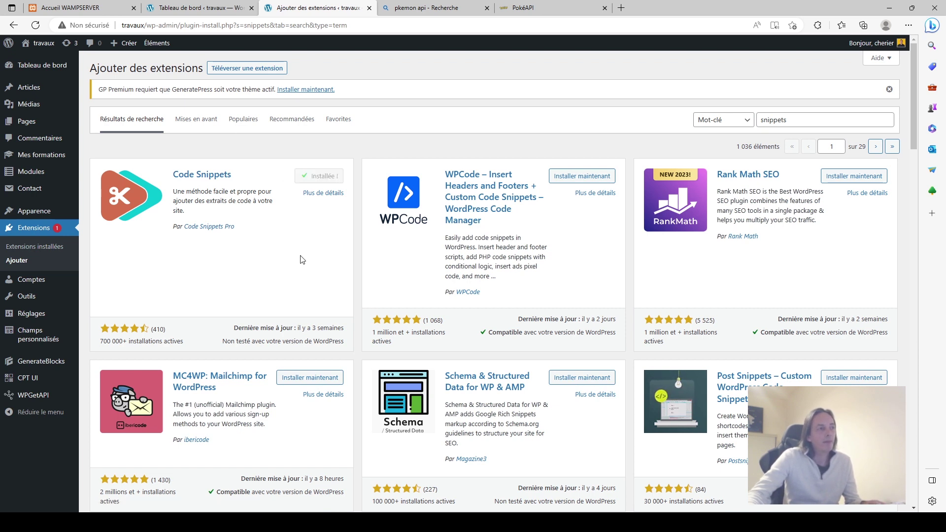
{"action": "left_click", "coordinate": [323, 178]}
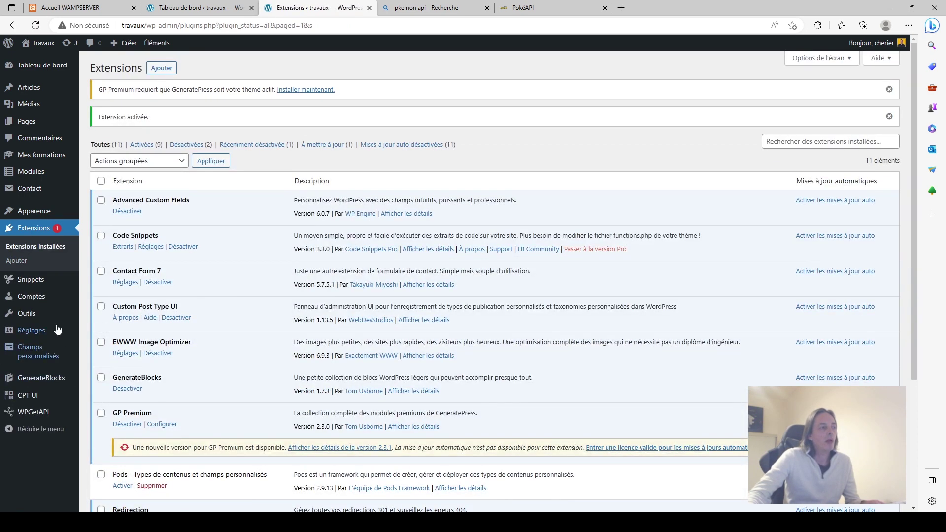
Open the WPGetAPI setup and remove the existing Pokemon API entry to leave a blank one
{"action": "mouse_move", "coordinate": [39, 279]}
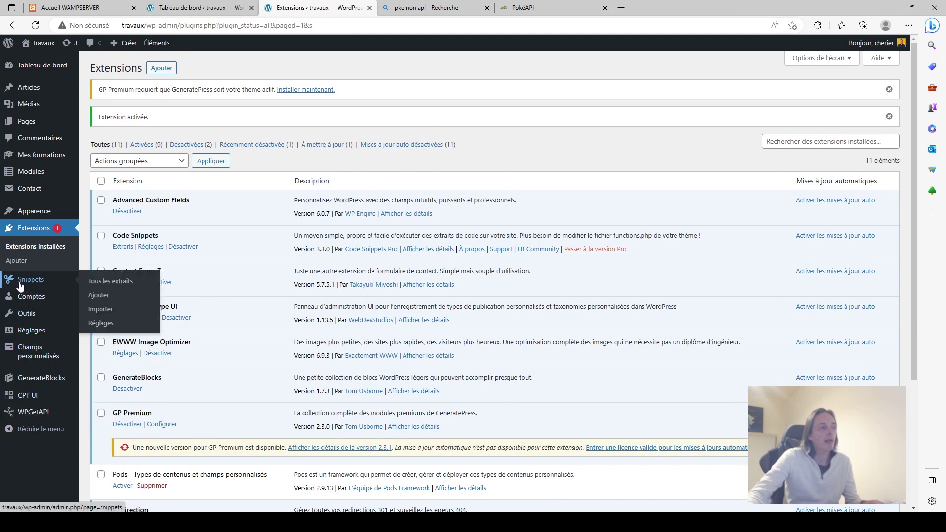
{"action": "mouse_move", "coordinate": [20, 414]}
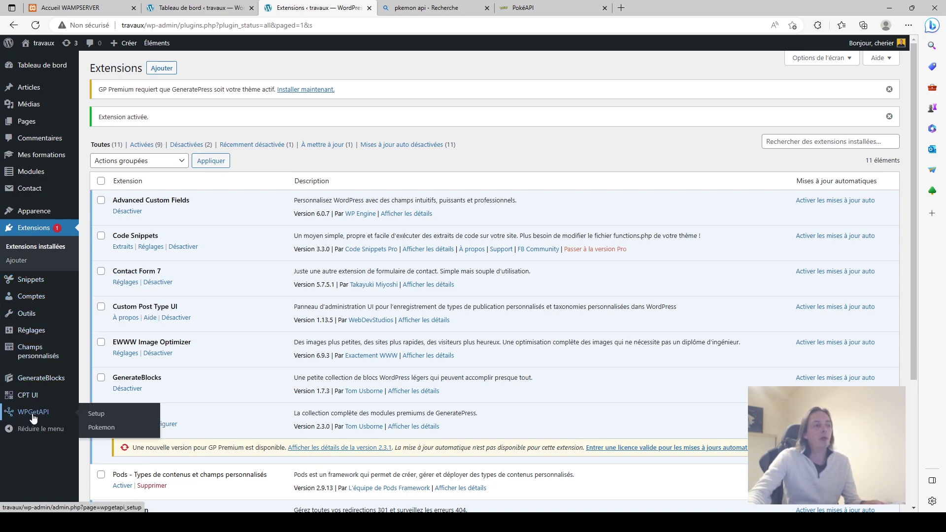
{"action": "left_click", "coordinate": [33, 418]}
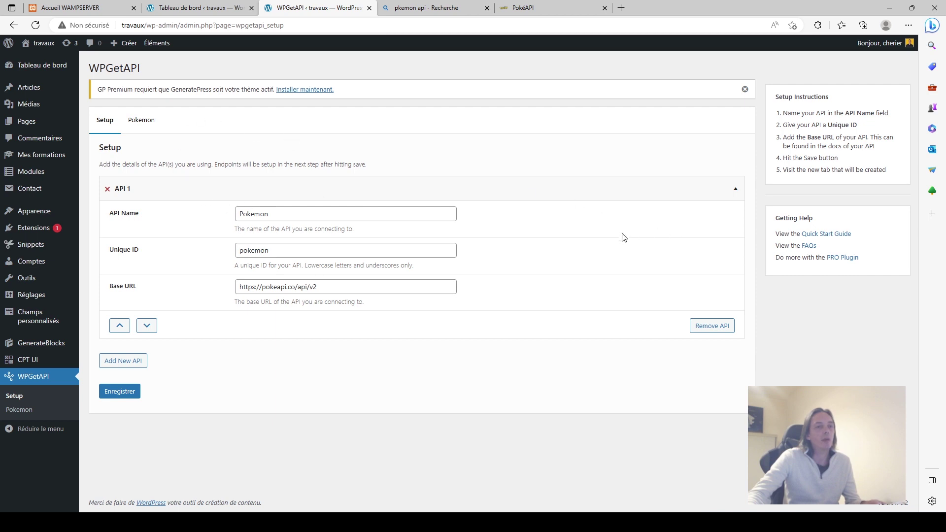
{"action": "left_click", "coordinate": [712, 327]}
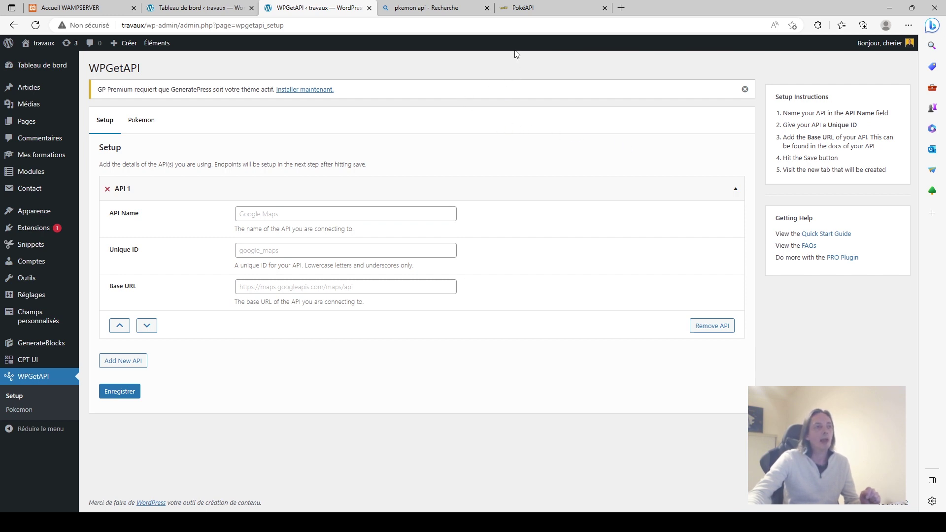
Open the PokéAPI v2 documentation and examine the resource list, pagination and berry endpoint URL formats
{"action": "left_click", "coordinate": [531, 10]}
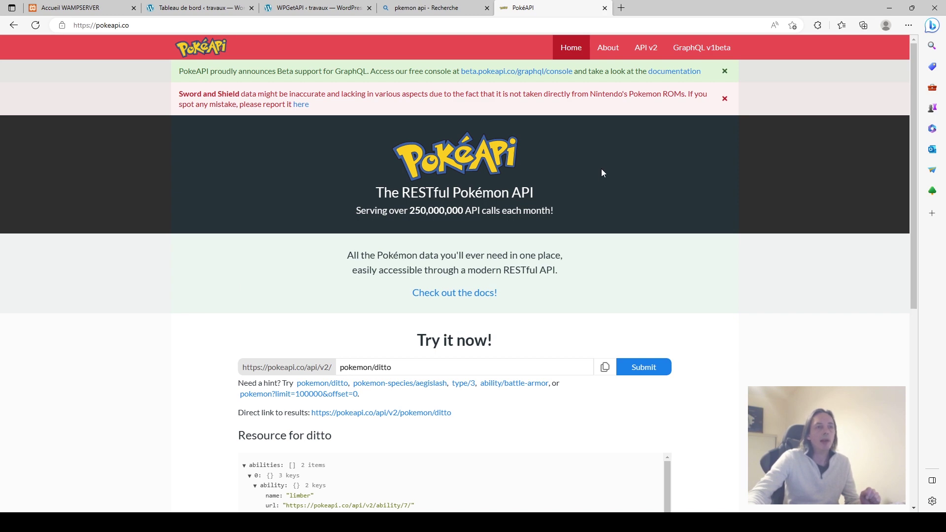
{"action": "left_click", "coordinate": [646, 50]}
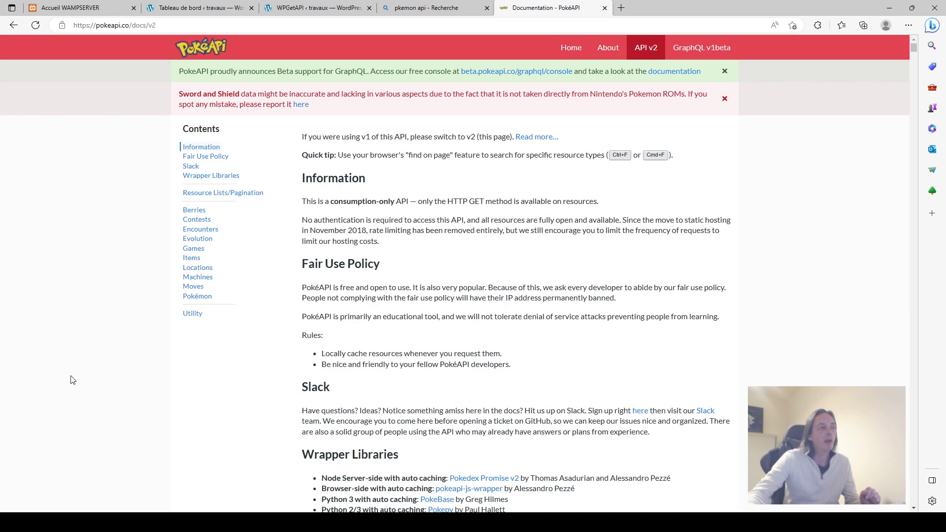
{"action": "scroll", "coordinate": [375, 348], "scroll_direction": "down", "scroll_amount": 5}
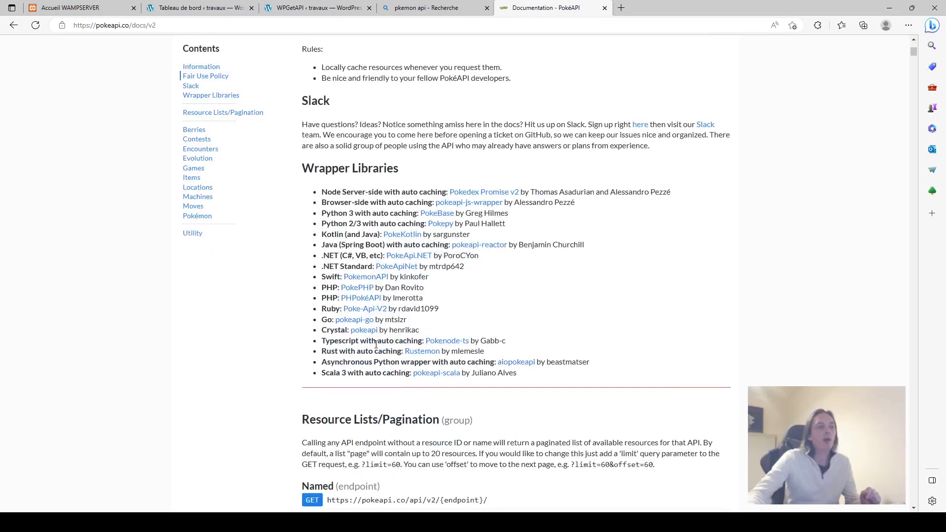
{"action": "scroll", "coordinate": [375, 344], "scroll_direction": "down", "scroll_amount": 5}
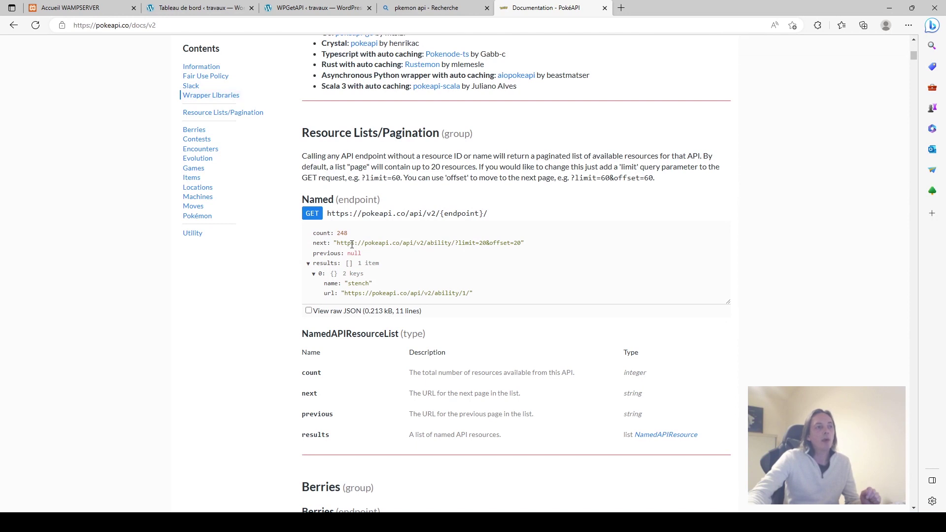
{"action": "scroll", "coordinate": [345, 217], "scroll_direction": "up", "scroll_amount": 2}
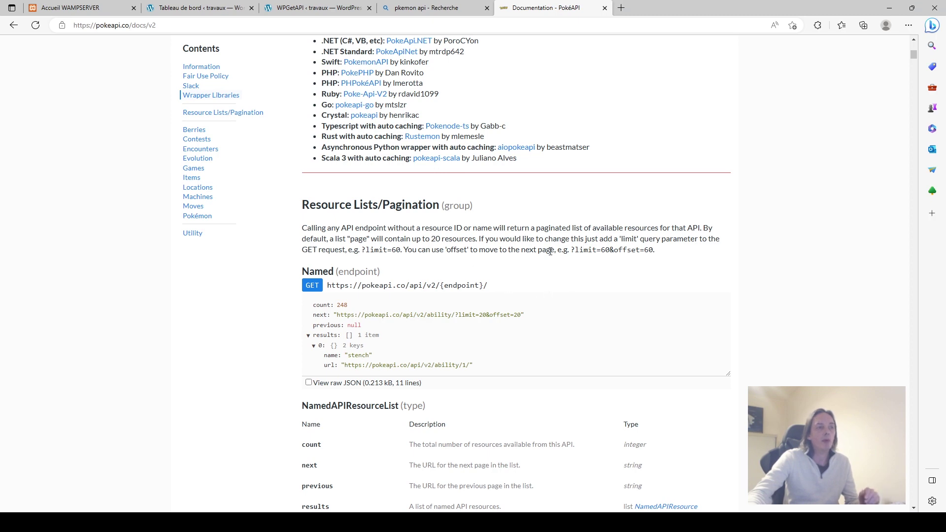
{"action": "scroll", "coordinate": [471, 282], "scroll_direction": "down", "scroll_amount": 3}
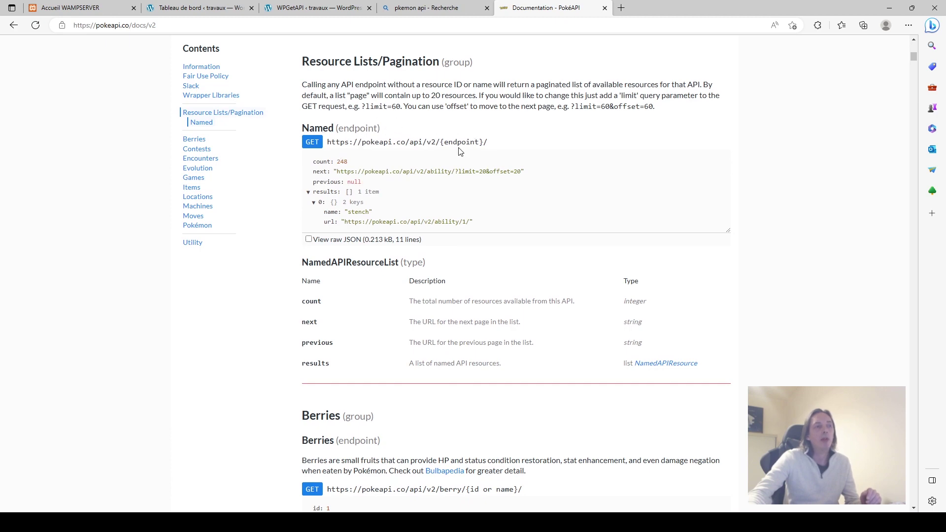
{"action": "scroll", "coordinate": [466, 176], "scroll_direction": "down", "scroll_amount": 1}
{"action": "scroll", "coordinate": [466, 176], "scroll_direction": "down", "scroll_amount": 2}
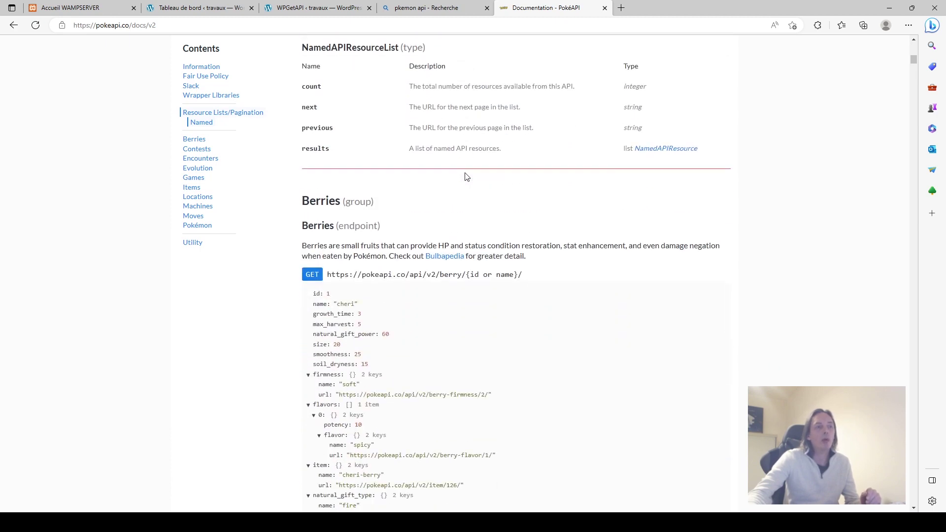
Examine the endpoint URL formats in the documentation's resource list, berry, contest and encounter sections
{"action": "scroll", "coordinate": [465, 173], "scroll_direction": "down", "scroll_amount": 1}
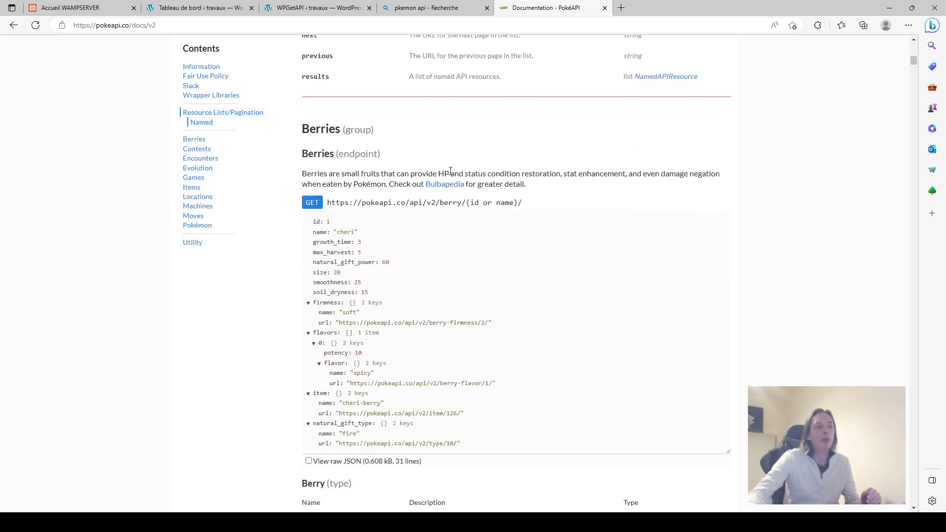
{"action": "scroll", "coordinate": [534, 141], "scroll_direction": "up", "scroll_amount": 4}
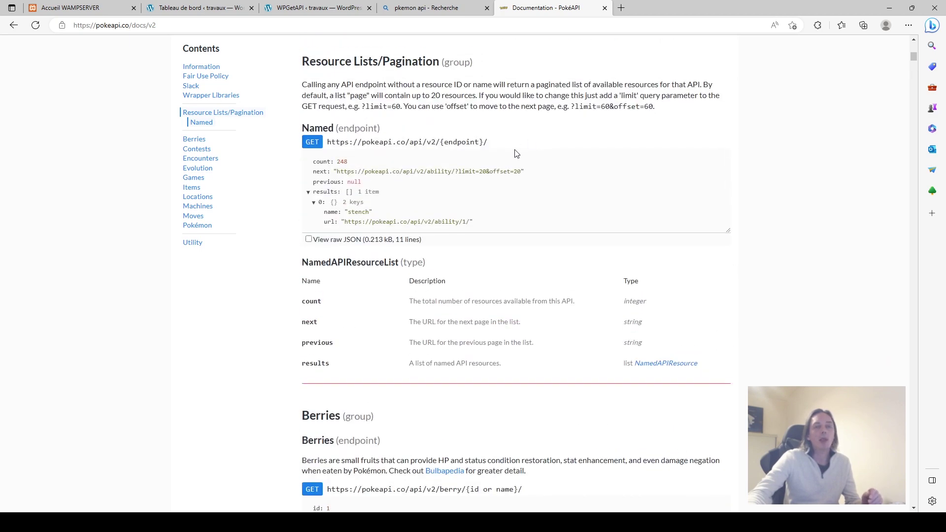
{"action": "scroll", "coordinate": [516, 153], "scroll_direction": "up", "scroll_amount": 3}
{"action": "scroll", "coordinate": [542, 210], "scroll_direction": "up", "scroll_amount": 3}
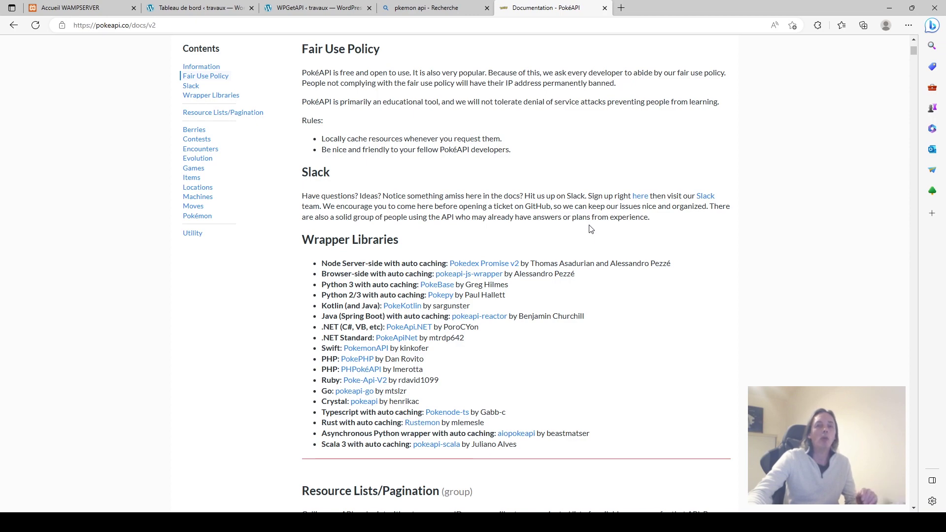
{"action": "scroll", "coordinate": [624, 238], "scroll_direction": "down", "scroll_amount": 1}
{"action": "scroll", "coordinate": [621, 240], "scroll_direction": "down", "scroll_amount": 7}
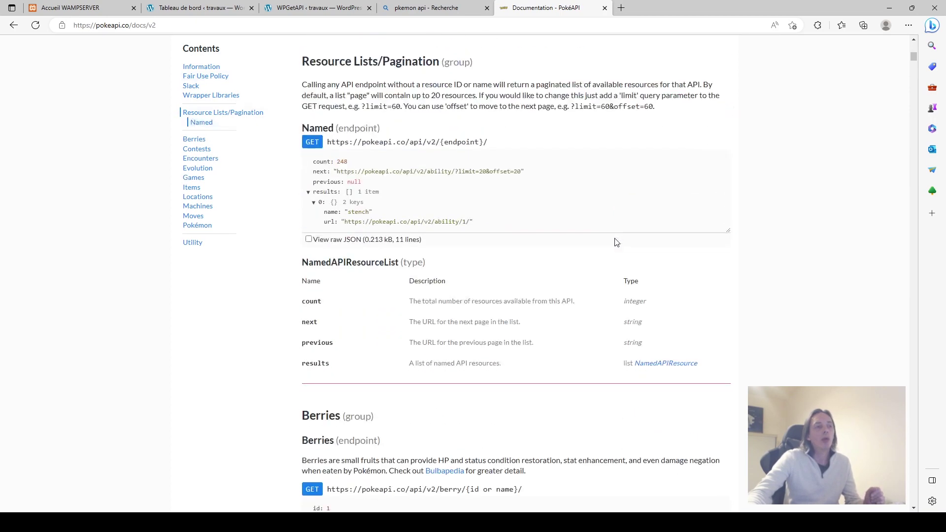
{"action": "scroll", "coordinate": [737, 262], "scroll_direction": "down", "scroll_amount": 10}
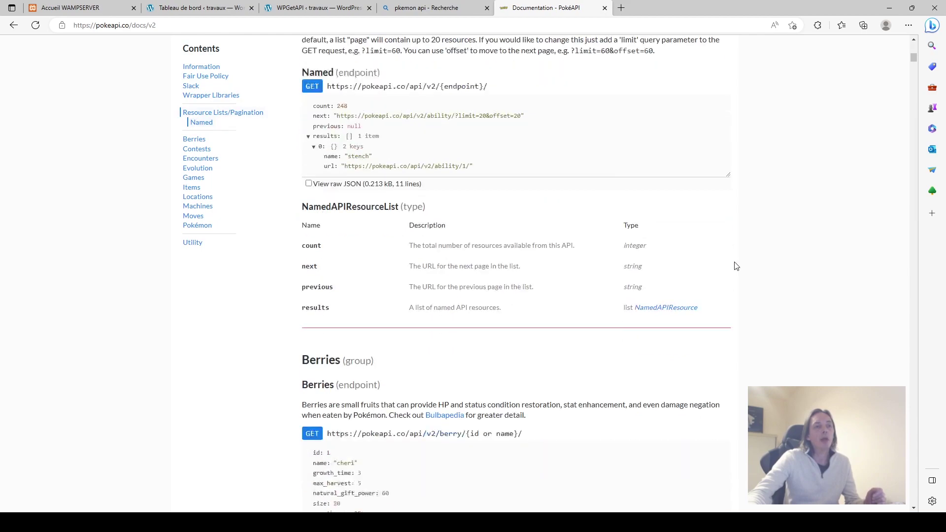
{"action": "scroll", "coordinate": [733, 275], "scroll_direction": "down", "scroll_amount": 15}
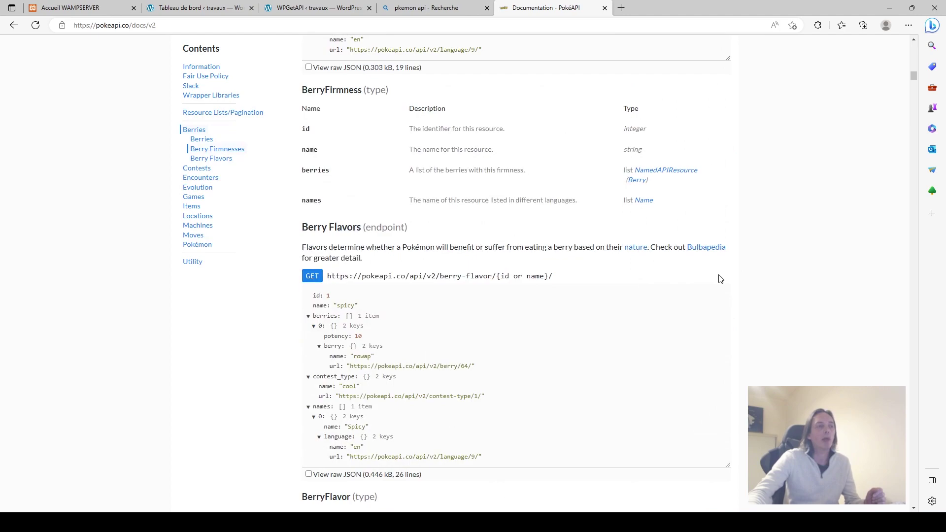
{"action": "scroll", "coordinate": [720, 279], "scroll_direction": "down", "scroll_amount": 10}
{"action": "scroll", "coordinate": [721, 281], "scroll_direction": "down", "scroll_amount": 8}
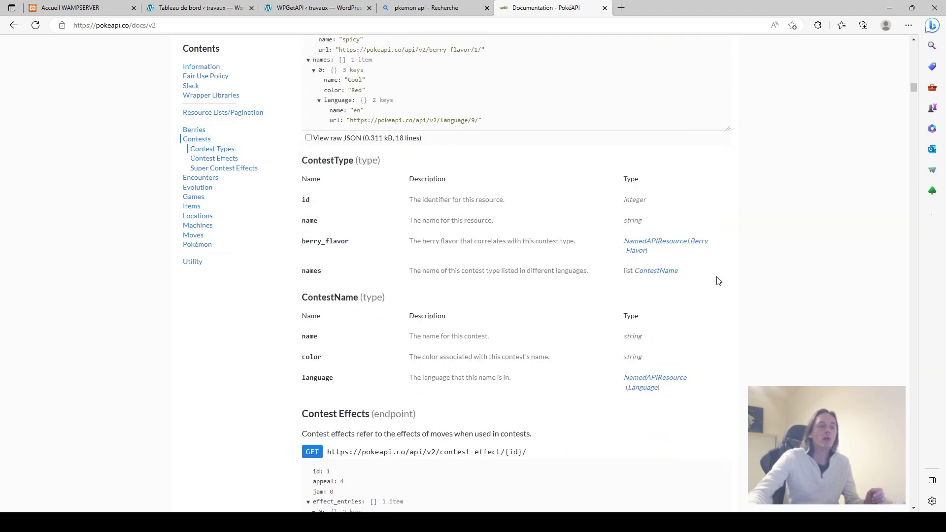
{"action": "scroll", "coordinate": [718, 281], "scroll_direction": "down", "scroll_amount": 13}
{"action": "scroll", "coordinate": [689, 303], "scroll_direction": "down", "scroll_amount": 10}
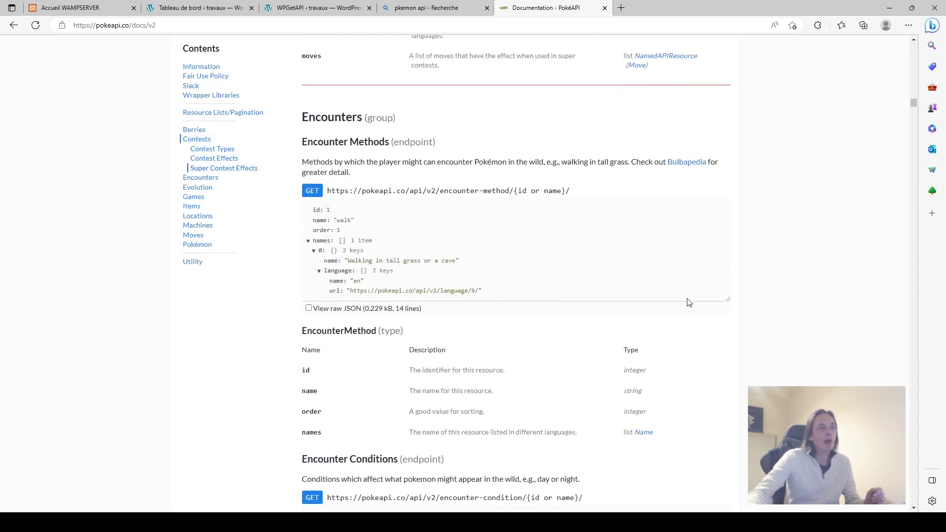
{"action": "scroll", "coordinate": [689, 303], "scroll_direction": "up", "scroll_amount": 20}
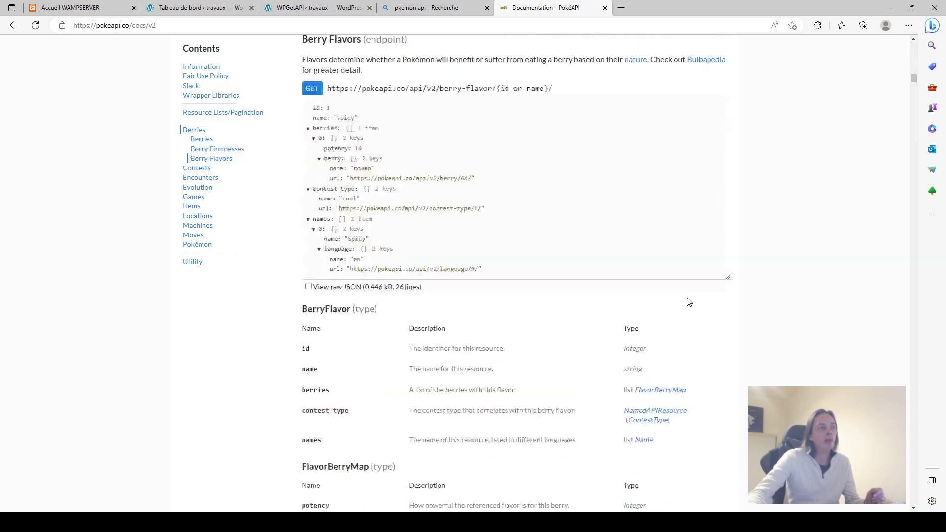
{"action": "scroll", "coordinate": [689, 303], "scroll_direction": "up", "scroll_amount": 20}
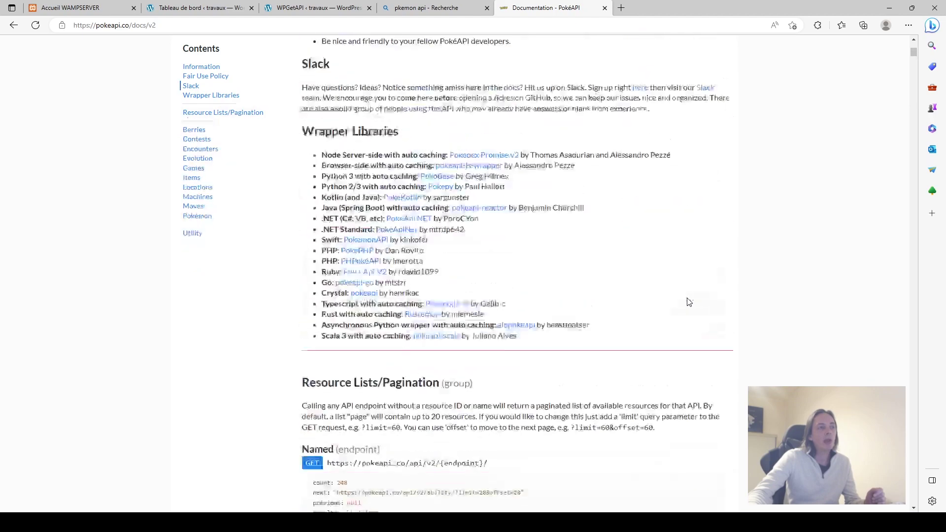
{"action": "scroll", "coordinate": [689, 303], "scroll_direction": "up", "scroll_amount": 5}
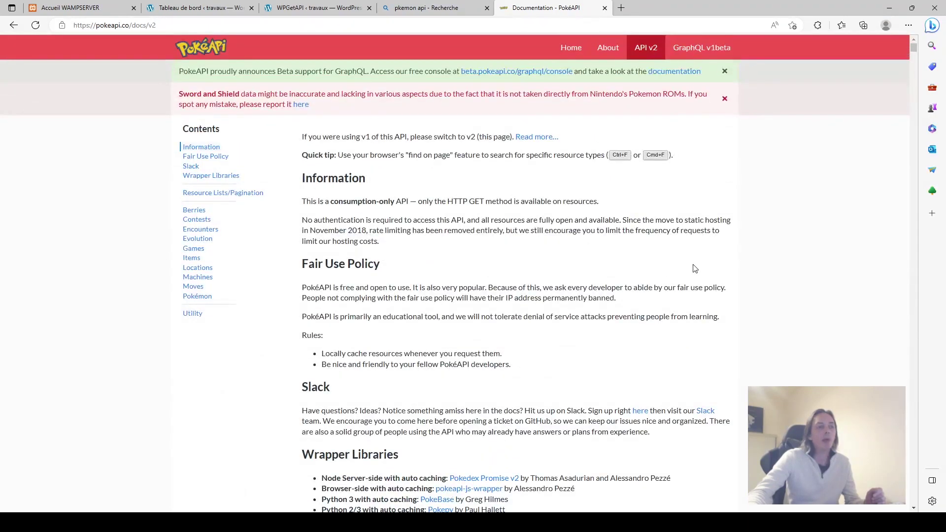
{"action": "scroll", "coordinate": [441, 232], "scroll_direction": "down", "scroll_amount": 15}
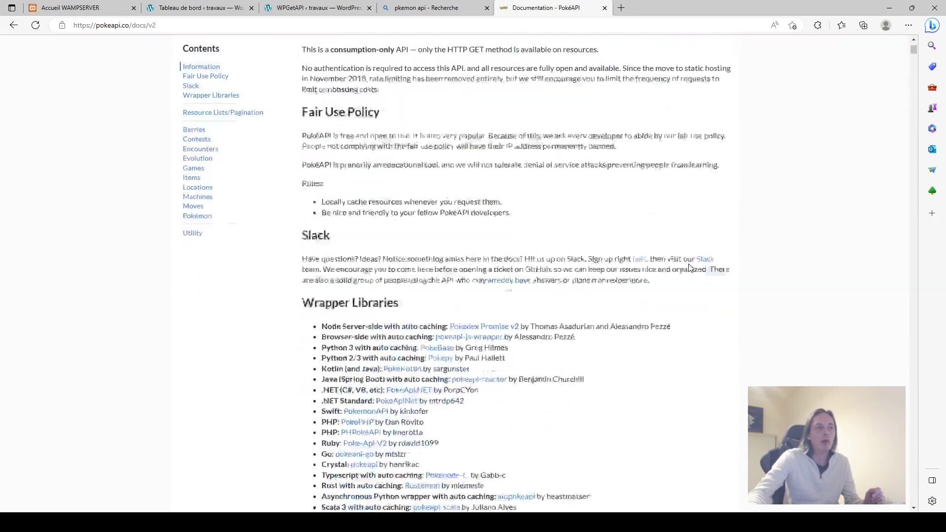
{"action": "scroll", "coordinate": [442, 233], "scroll_direction": "up", "scroll_amount": 5}
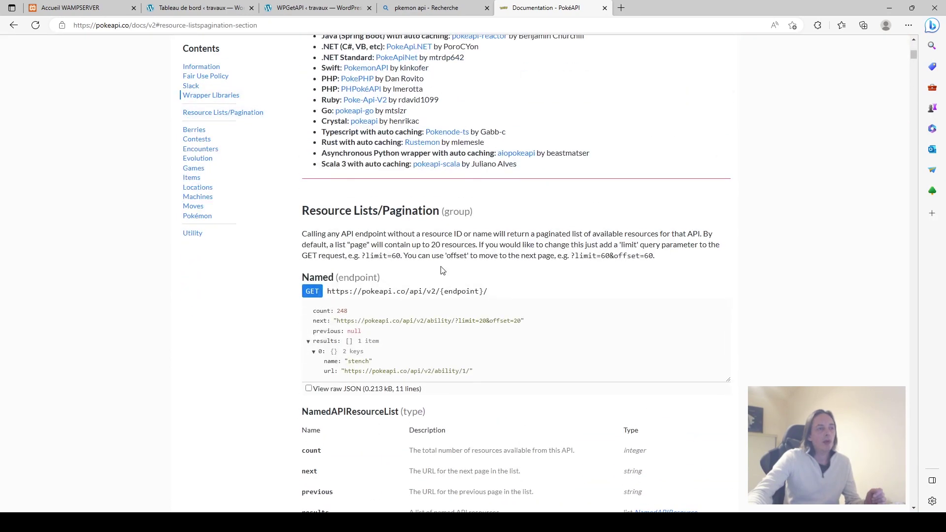
{"action": "left_click_drag", "start_coordinate": [436, 291], "coordinate": [344, 291]}
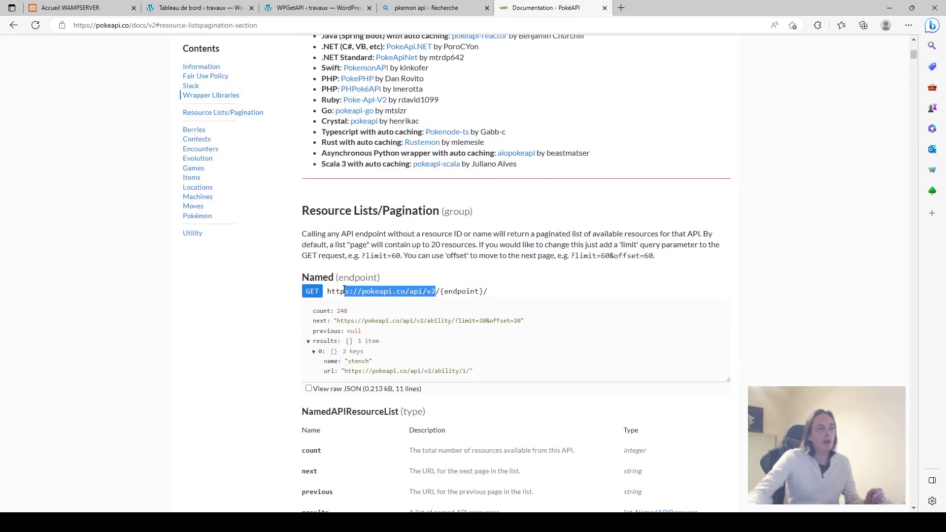
{"action": "right_click", "coordinate": [328, 290]}
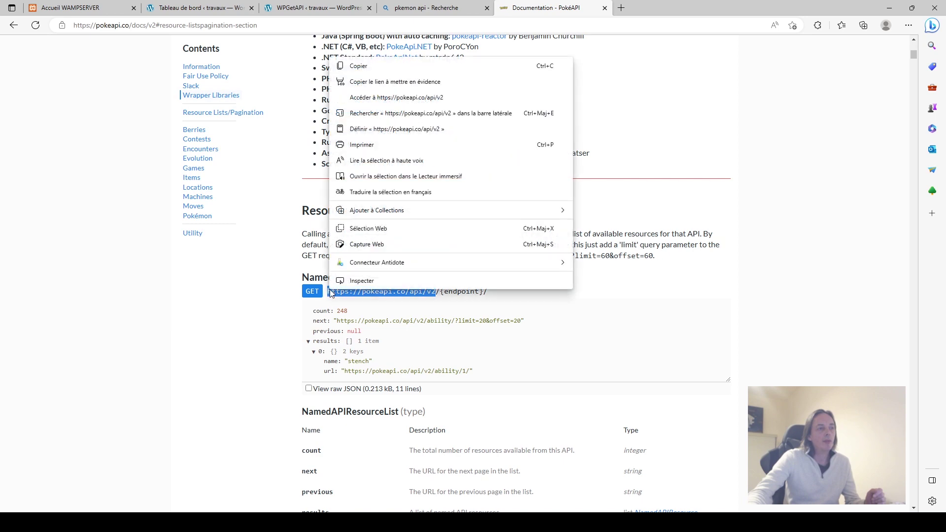
{"action": "left_click", "coordinate": [351, 66]}
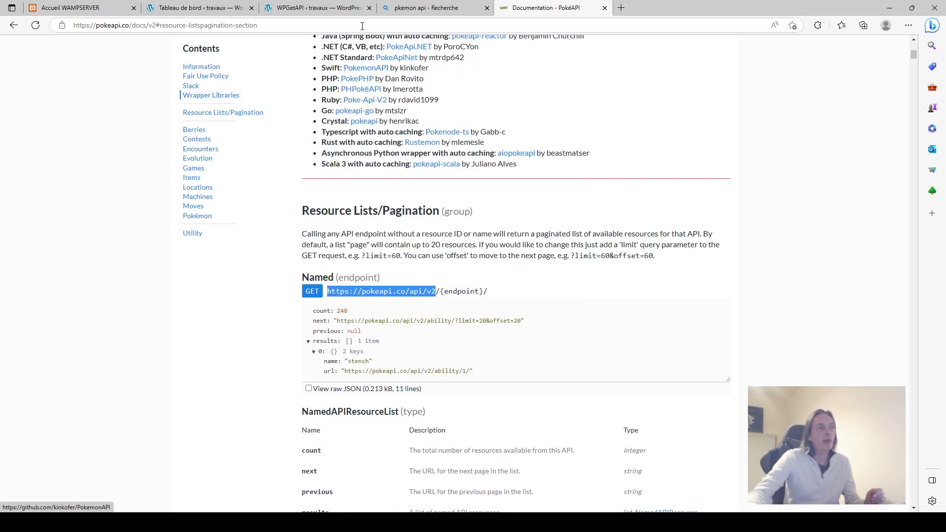
{"action": "left_click", "coordinate": [331, 8]}
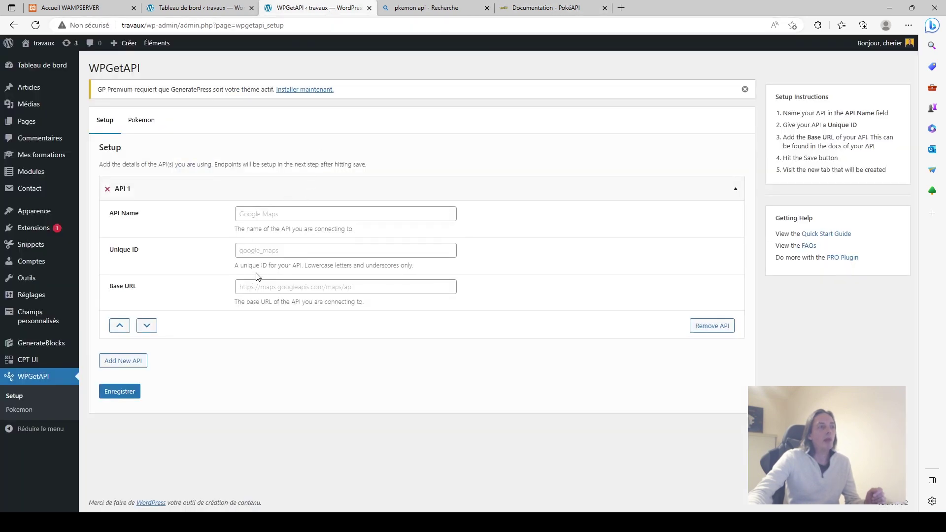
{"action": "left_click", "coordinate": [267, 287]}
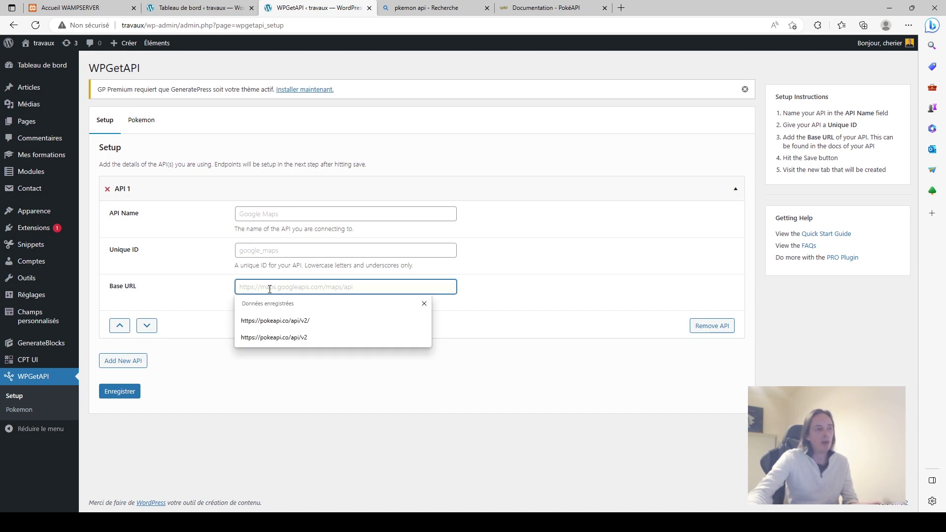
{"action": "type", "text": "https://pokeapi.co/api/v2"}
{"action": "left_click", "coordinate": [596, 254]}
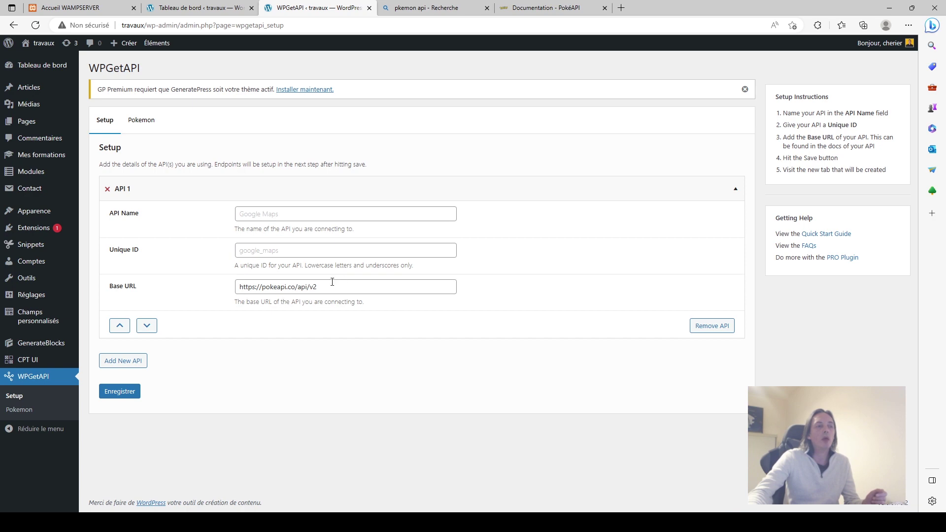
Compare the base part of the berry and berry-firmness endpoint URLs in the documentation with the Base URL entered in WPGetAPI
{"action": "key", "text": "ctrl+5"}
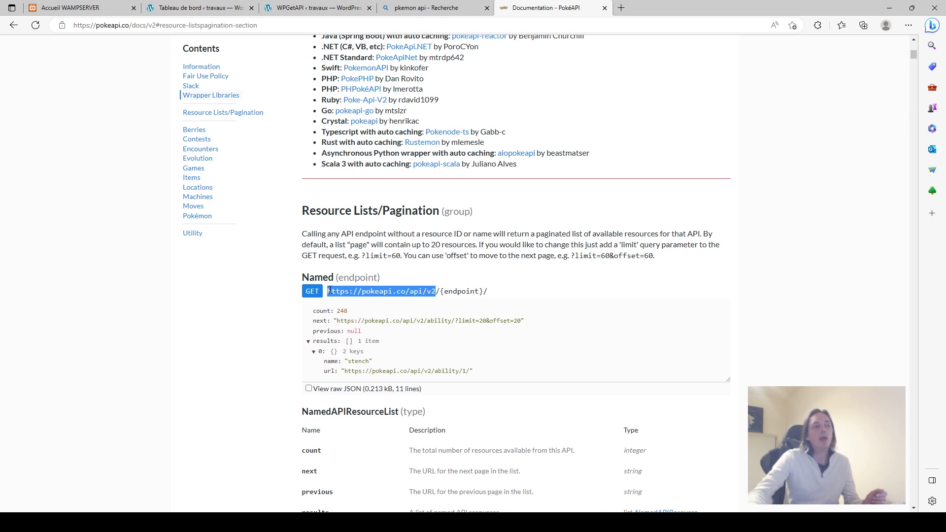
{"action": "scroll", "coordinate": [431, 294], "scroll_direction": "down", "scroll_amount": 9}
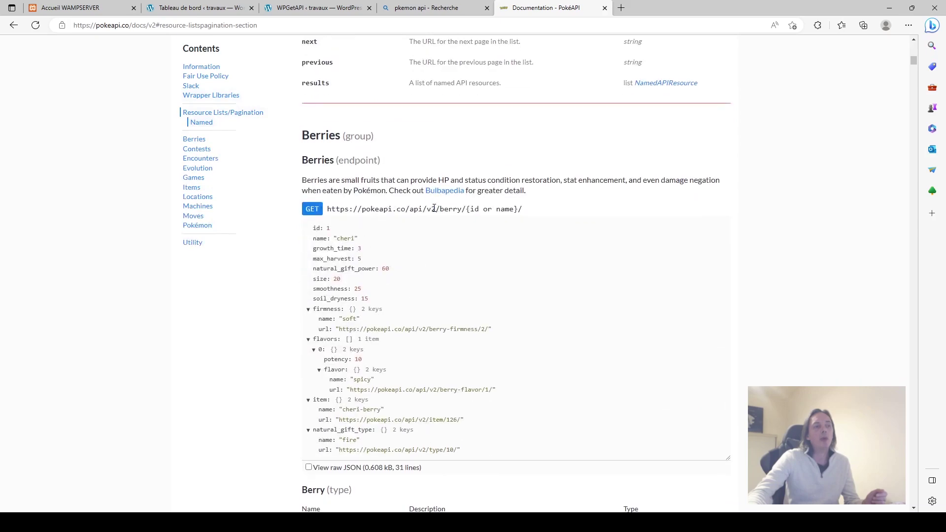
{"action": "left_click_drag", "start_coordinate": [434, 209], "coordinate": [336, 208]}
{"action": "scroll", "coordinate": [475, 292], "scroll_direction": "down", "scroll_amount": 18}
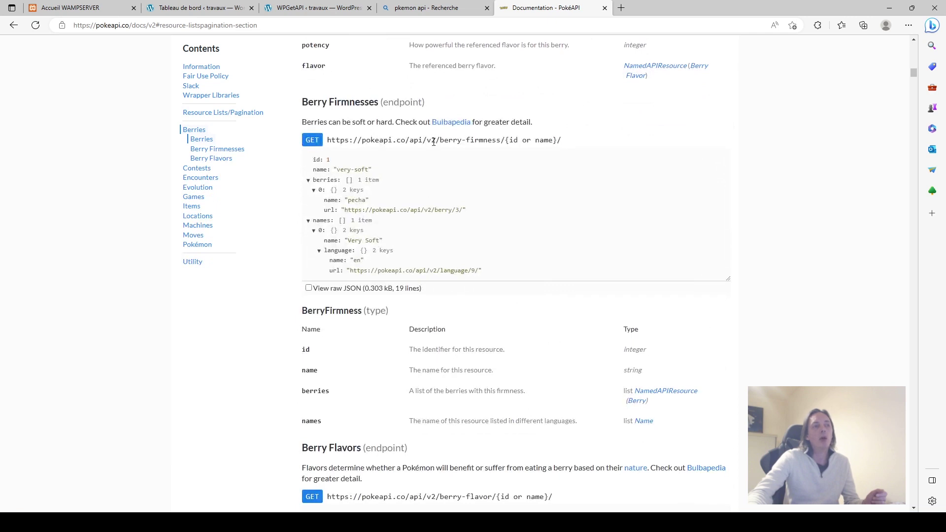
{"action": "left_click_drag", "start_coordinate": [435, 139], "coordinate": [325, 149]}
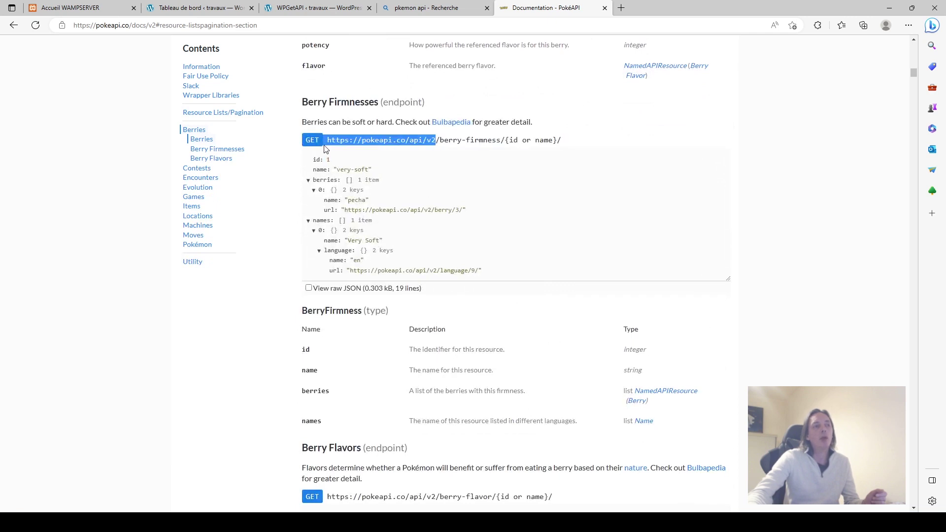
{"action": "left_click", "coordinate": [316, 7]}
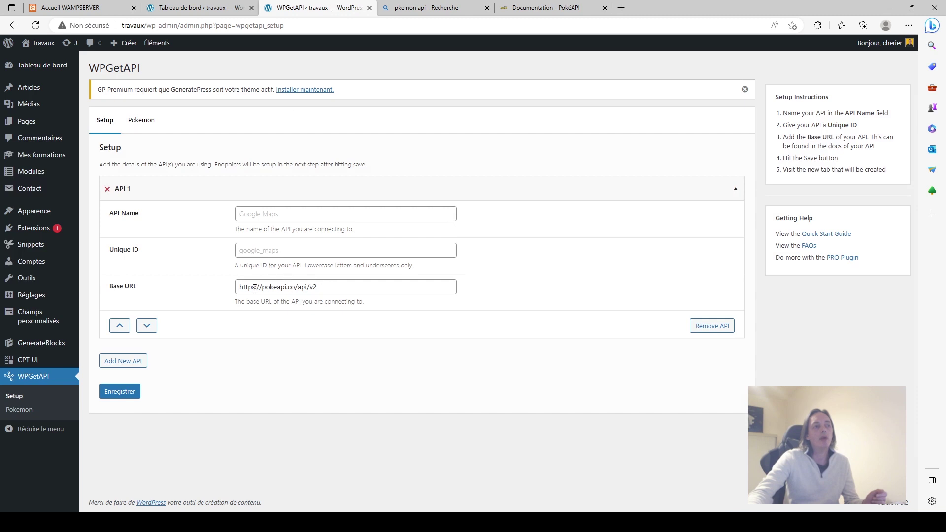
{"action": "left_click", "coordinate": [323, 287]}
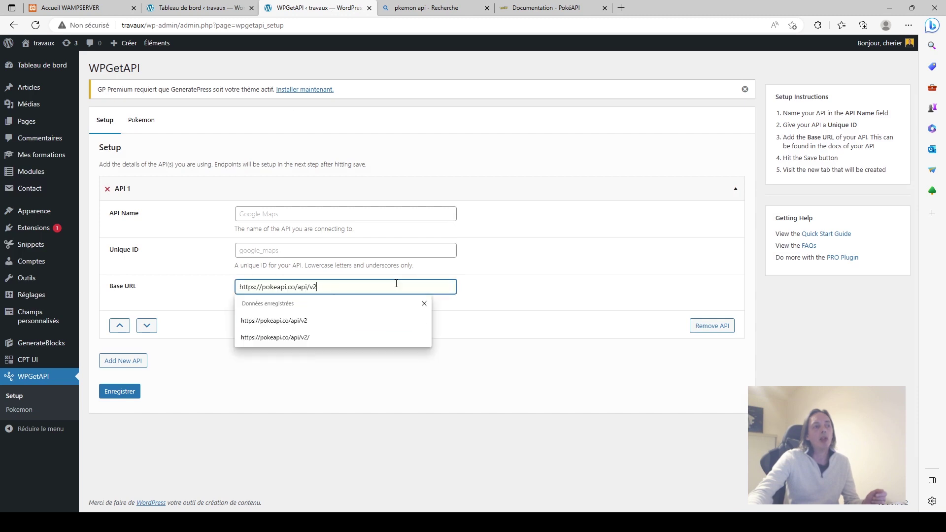
{"action": "left_click", "coordinate": [495, 277]}
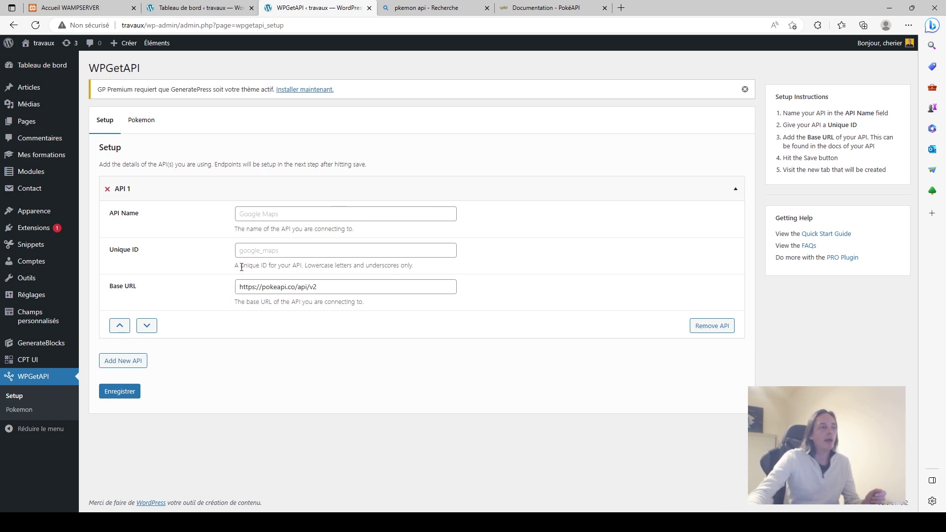
Set the API name to "Pokemon" and its unique ID to "pokemon", then save the API setup
{"action": "left_click", "coordinate": [292, 212]}
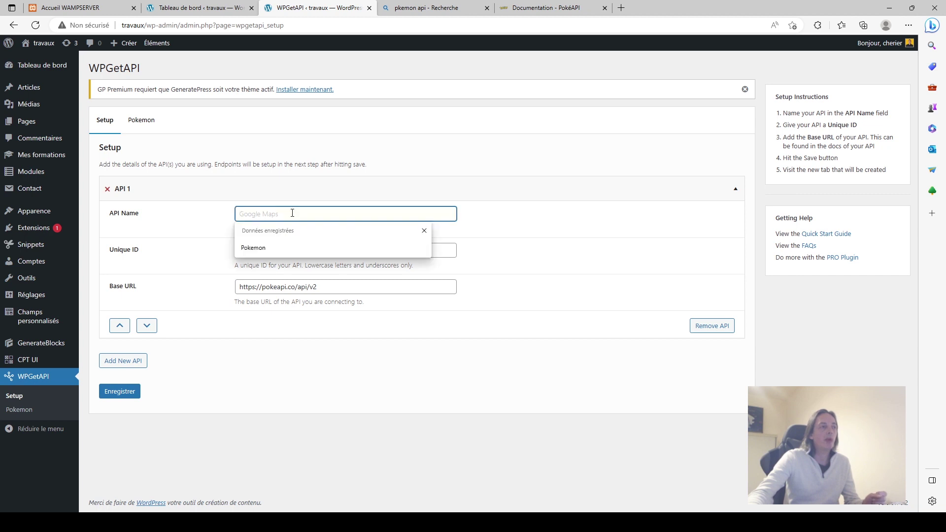
{"action": "left_click", "coordinate": [256, 248]}
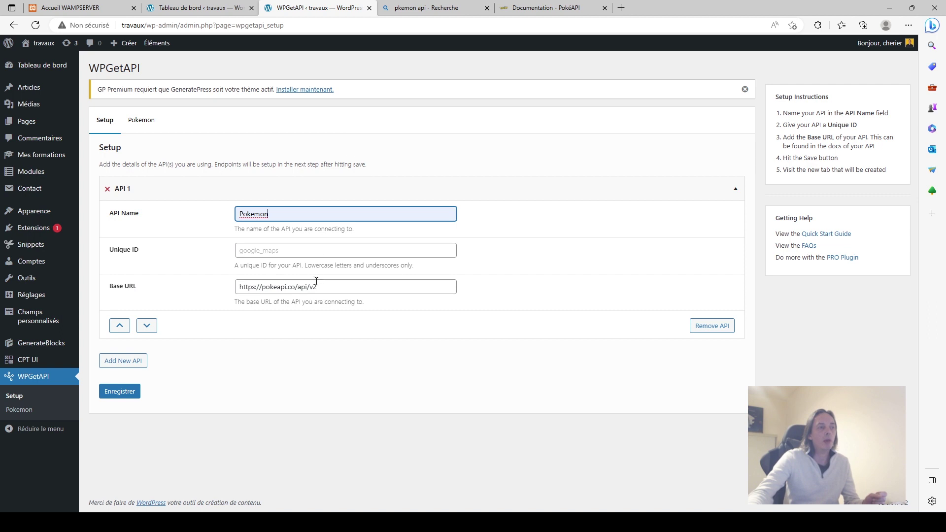
{"action": "left_click", "coordinate": [262, 250]}
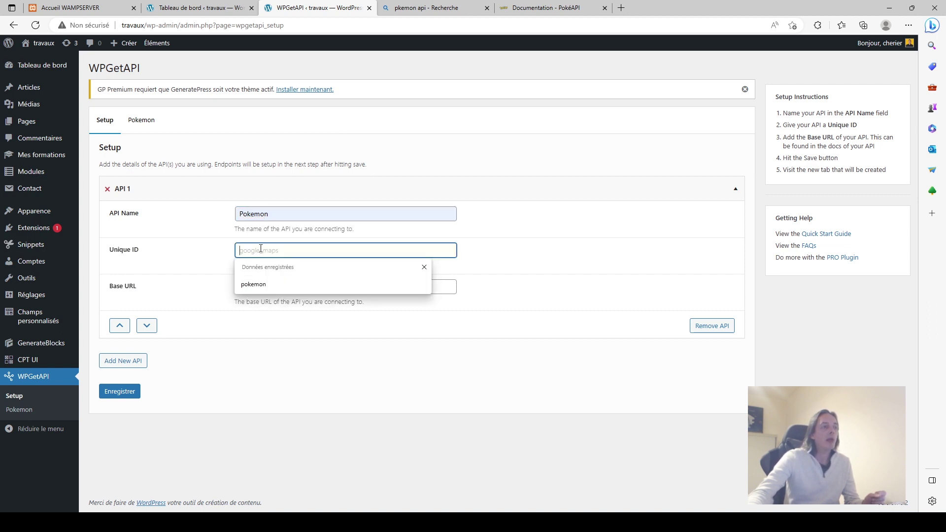
{"action": "left_click", "coordinate": [257, 285]}
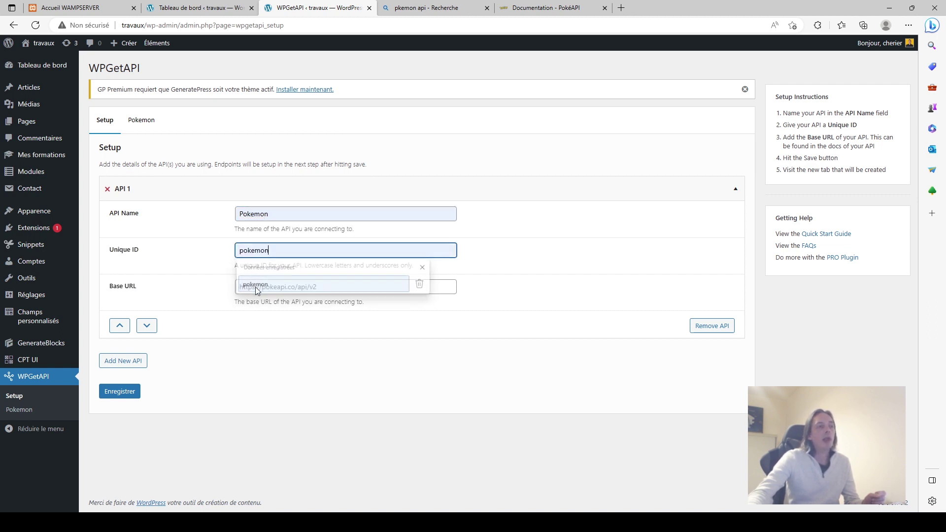
{"action": "left_click", "coordinate": [524, 265]}
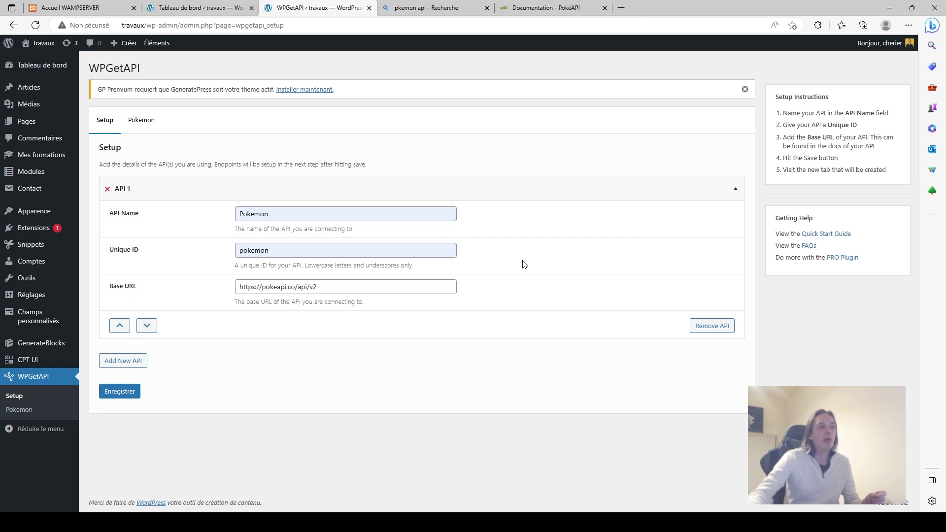
{"action": "left_click", "coordinate": [266, 249]}
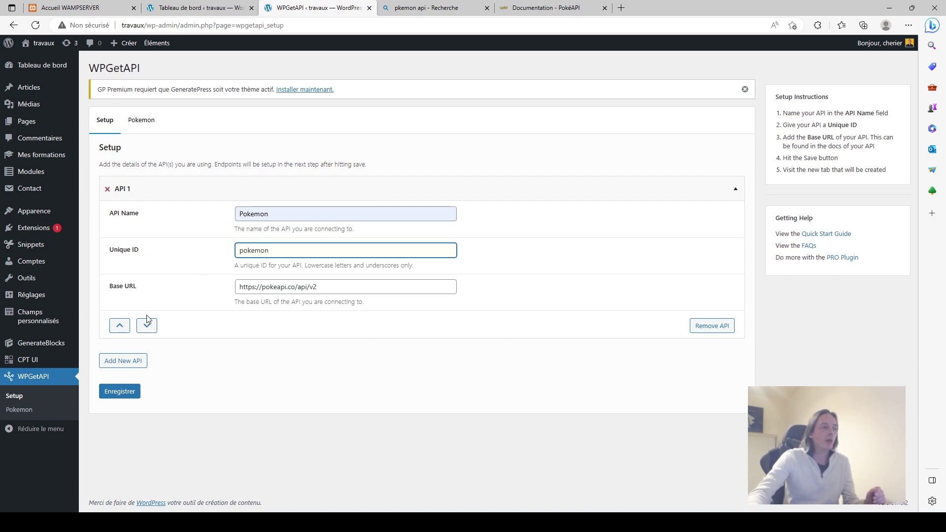
{"action": "left_click", "coordinate": [121, 395]}
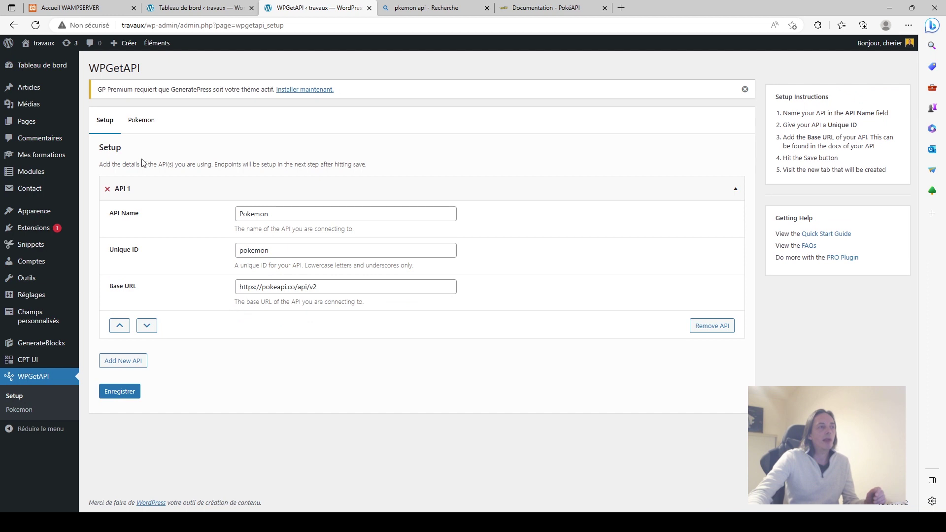
Open the Pokemon API's endpoint settings and set the unique ID of Endpoint 1 to "pokemon_liste"
{"action": "left_click", "coordinate": [141, 123]}
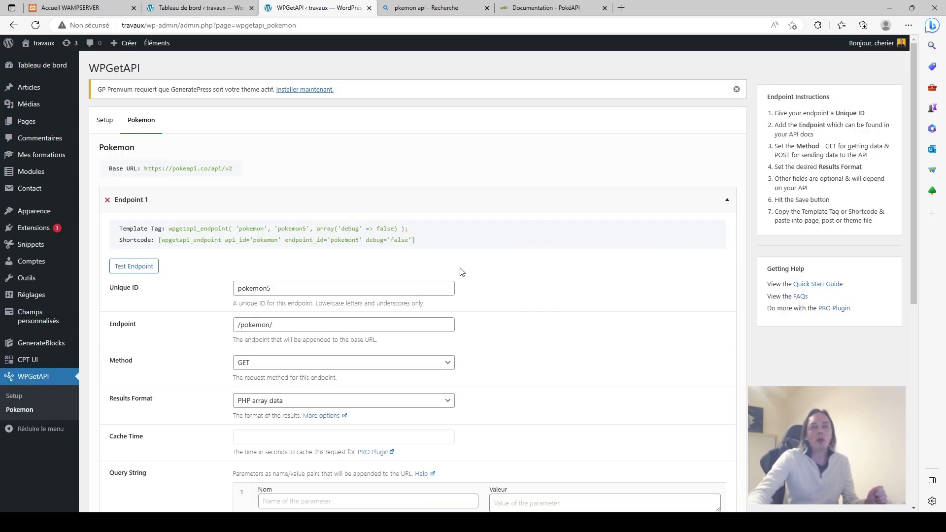
{"action": "left_click", "coordinate": [279, 288]}
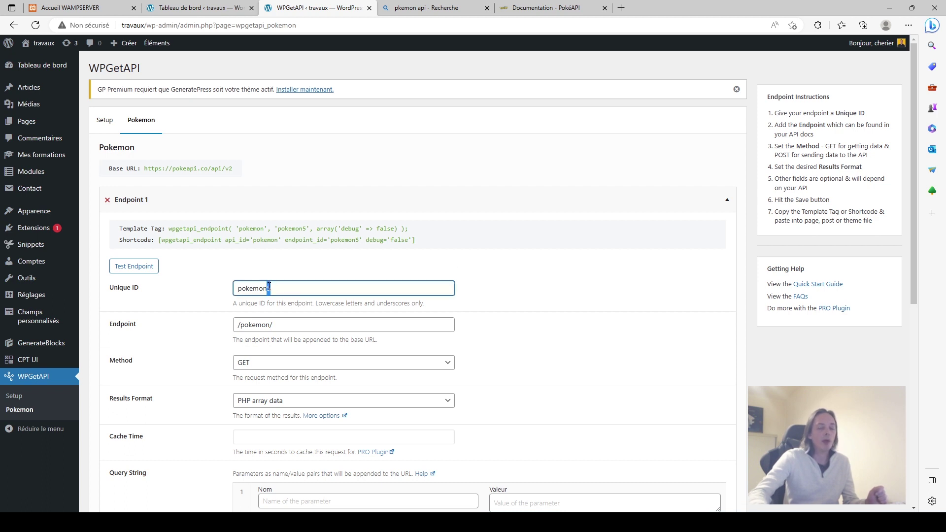
{"action": "key", "text": "BackSpace"}
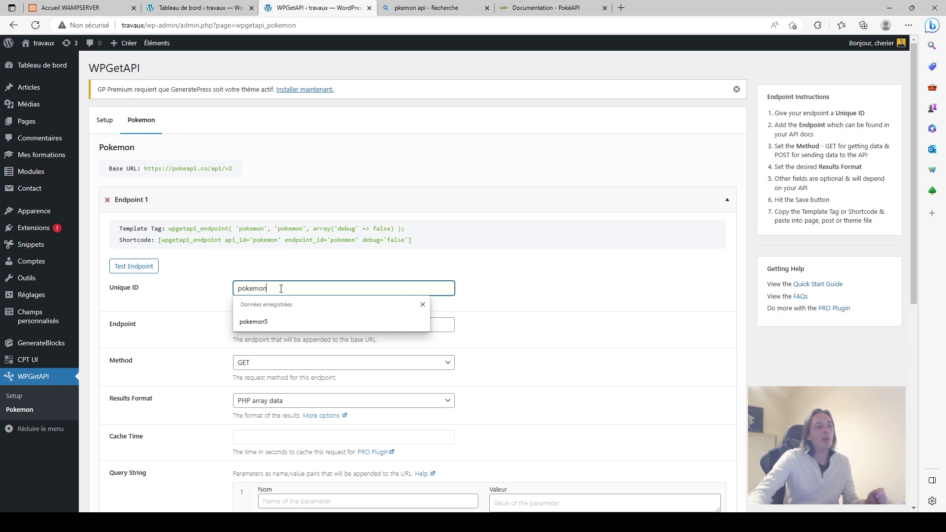
{"action": "type", "text": "_"}
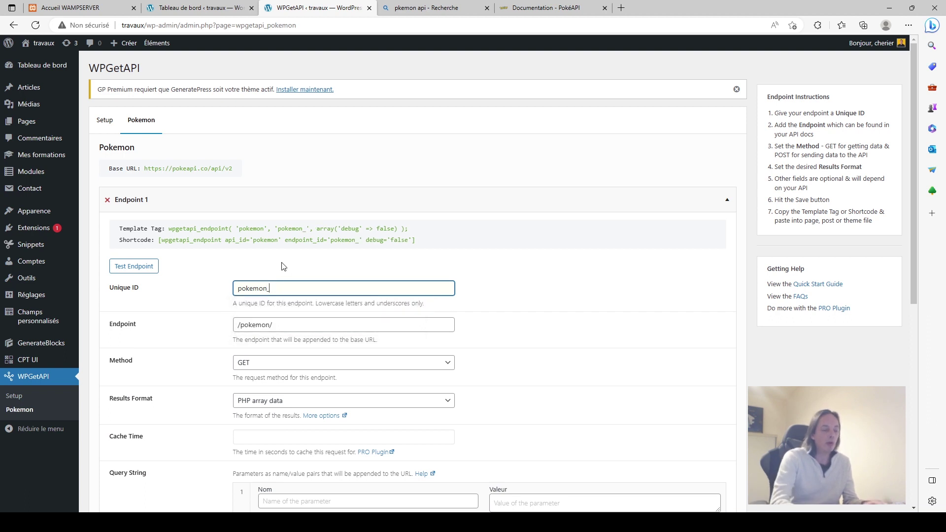
{"action": "type", "text": "liste"}
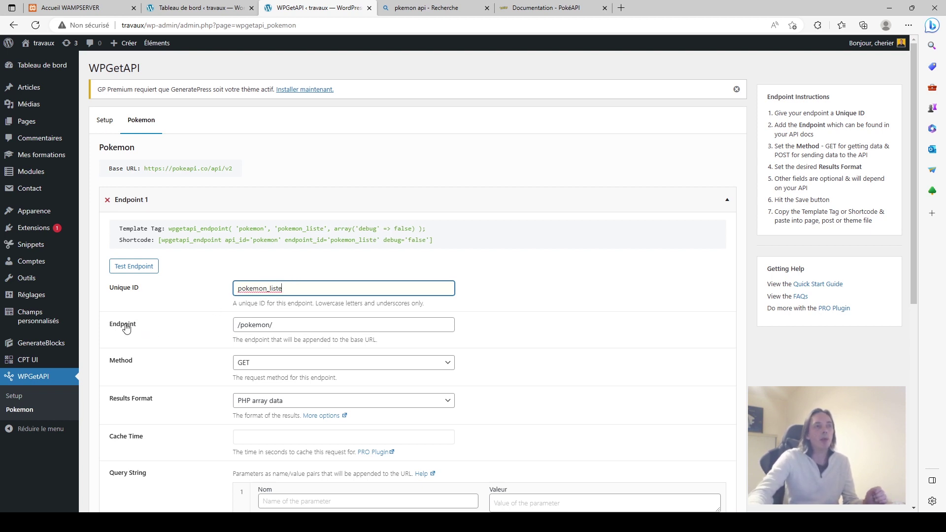
Examine the Abilities endpoint path in the documentation's Pokémon section and compare it with the Endpoint value of Endpoint 1 in WPGetAPI
{"action": "left_click", "coordinate": [553, 8]}
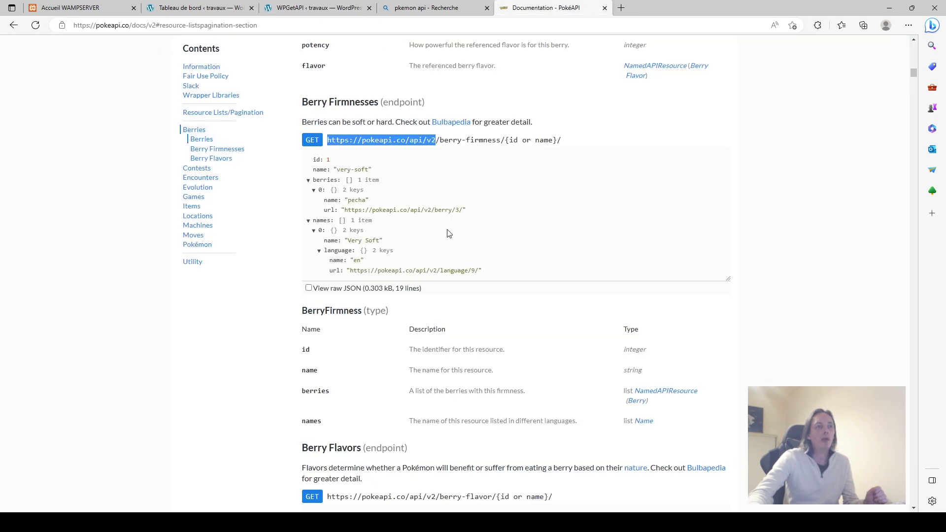
{"action": "scroll", "coordinate": [449, 234], "scroll_direction": "up", "scroll_amount": 15}
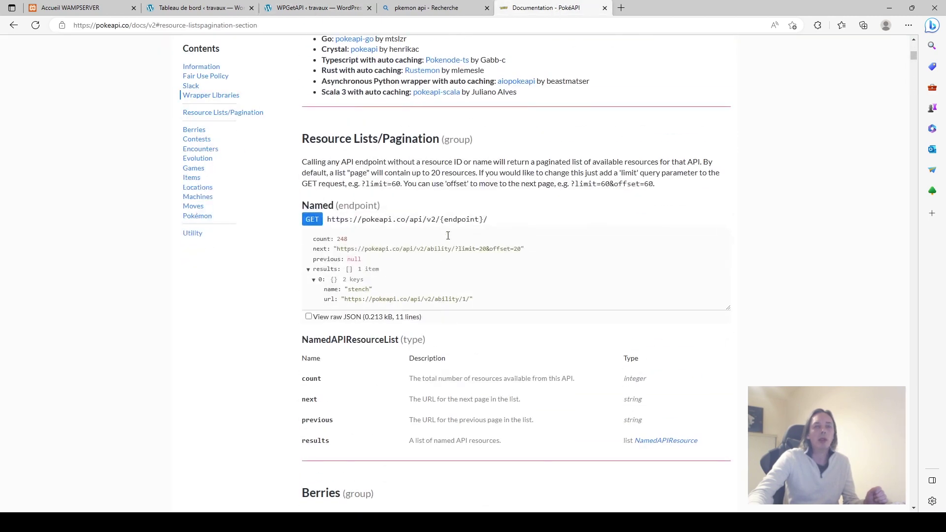
{"action": "scroll", "coordinate": [449, 237], "scroll_direction": "up", "scroll_amount": 10}
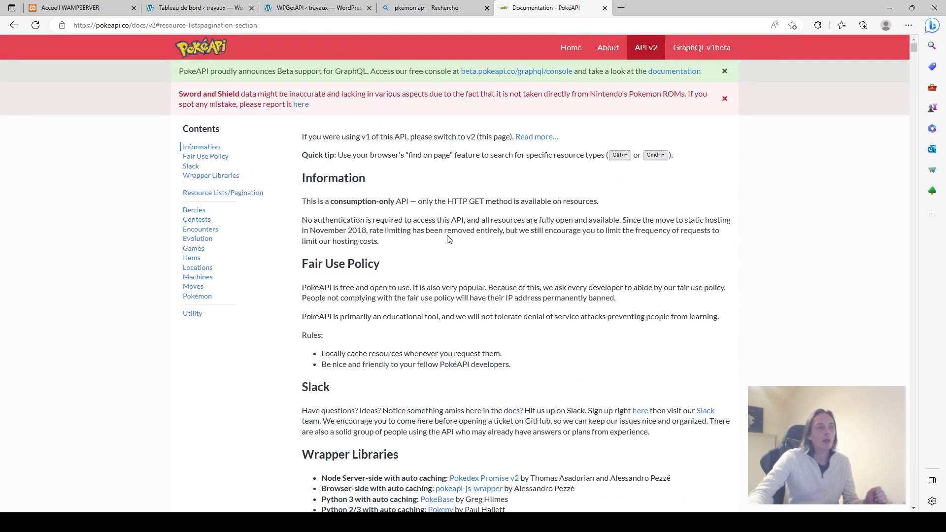
{"action": "scroll", "coordinate": [403, 239], "scroll_direction": "down", "scroll_amount": 10}
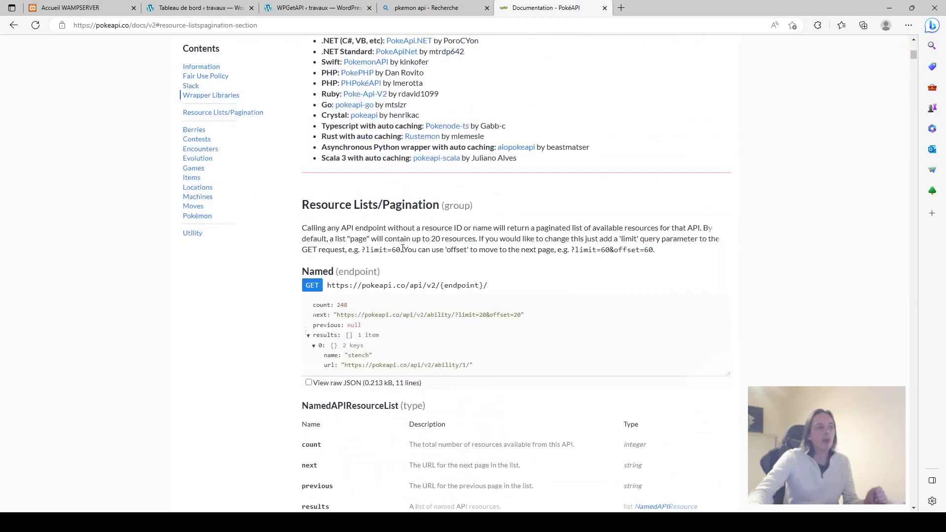
{"action": "scroll", "coordinate": [438, 187], "scroll_direction": "down", "scroll_amount": 8}
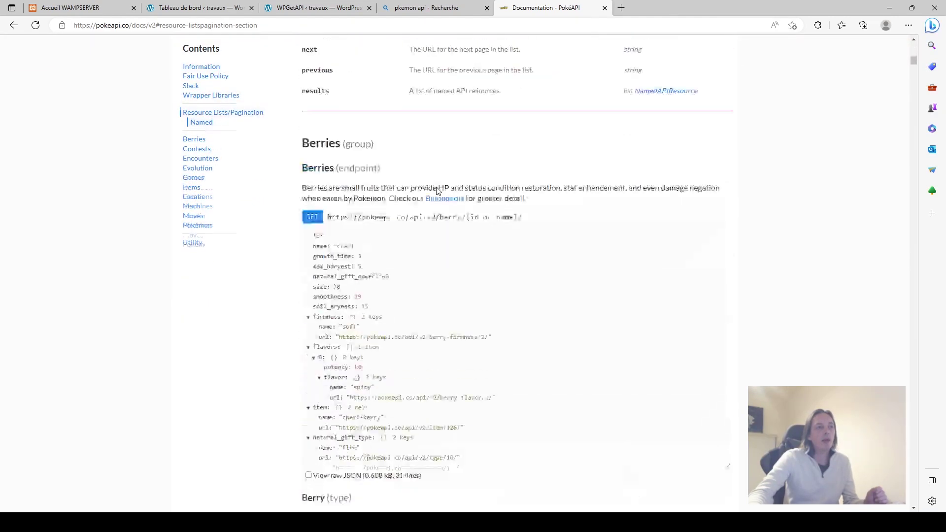
{"action": "scroll", "coordinate": [438, 195], "scroll_direction": "down", "scroll_amount": 10}
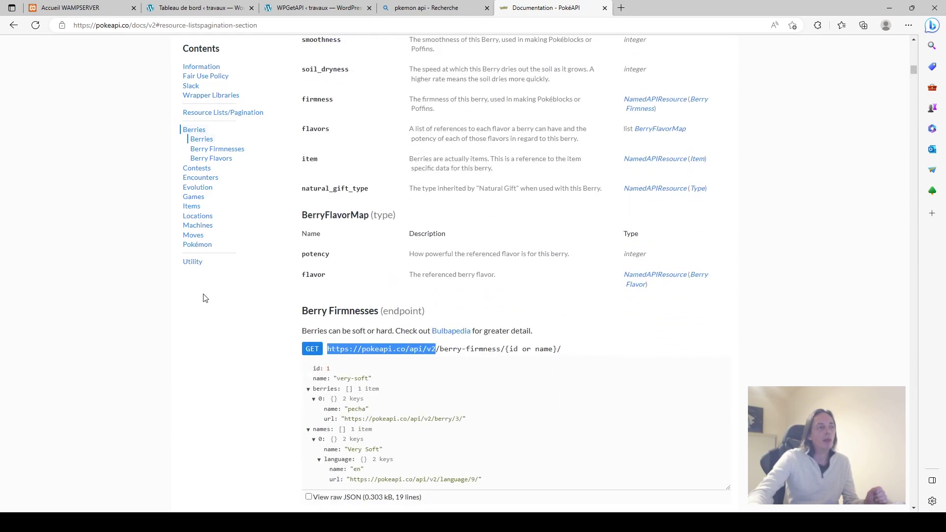
{"action": "scroll", "coordinate": [202, 298], "scroll_direction": "up", "scroll_amount": 4}
{"action": "left_click", "coordinate": [196, 245]}
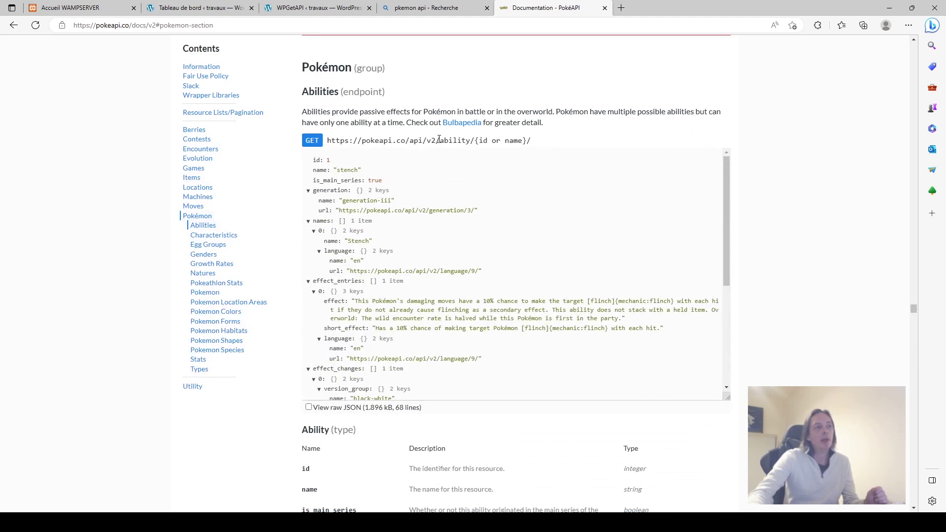
{"action": "left_click_drag", "start_coordinate": [439, 140], "coordinate": [470, 141]}
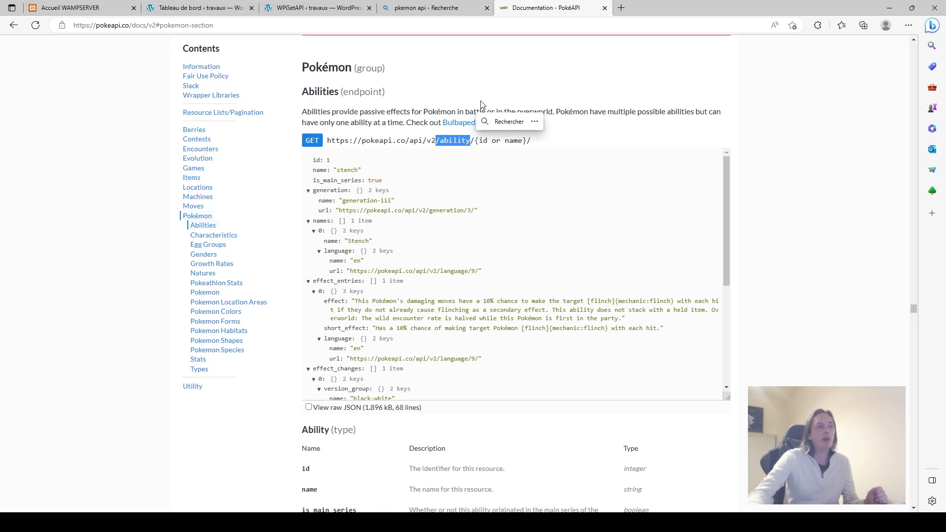
{"action": "scroll", "coordinate": [486, 113], "scroll_direction": "up", "scroll_amount": 7}
{"action": "scroll", "coordinate": [496, 136], "scroll_direction": "down", "scroll_amount": 15}
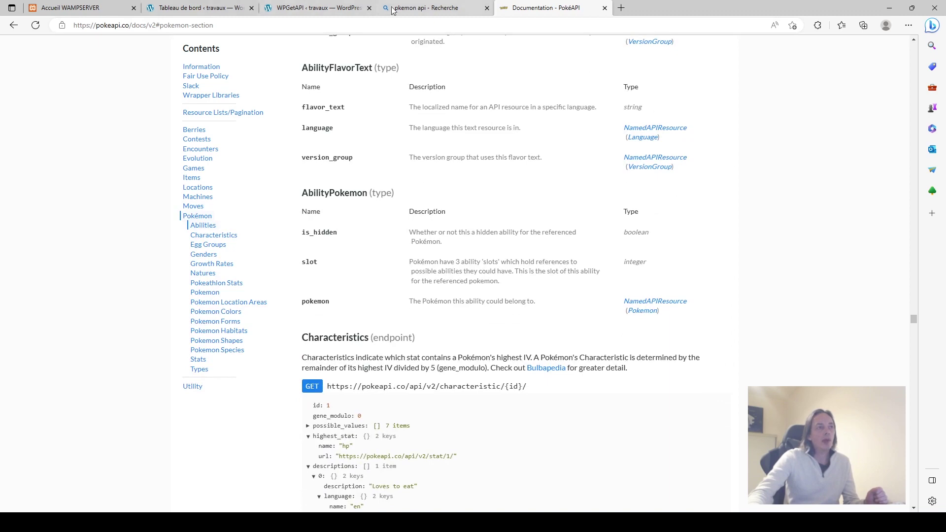
{"action": "left_click", "coordinate": [426, 8]}
{"action": "left_click", "coordinate": [320, 7]}
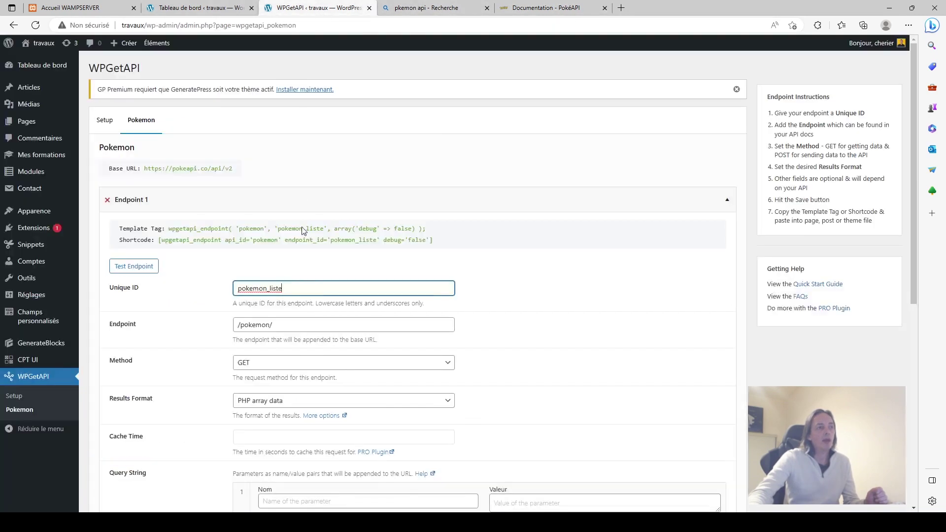
{"action": "left_click_drag", "start_coordinate": [236, 325], "coordinate": [279, 323]}
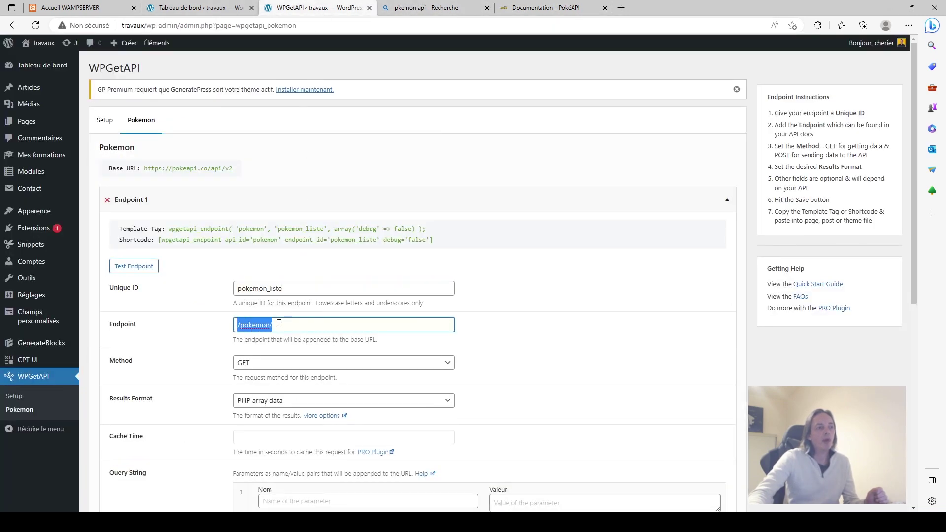
Copy /pokemon-color/{id or name}/ from the Pokemon Colors endpoint in the documentation and paste it as the Endpoint value of Endpoint 1 in WPGetAPI
{"action": "left_click", "coordinate": [549, 7]}
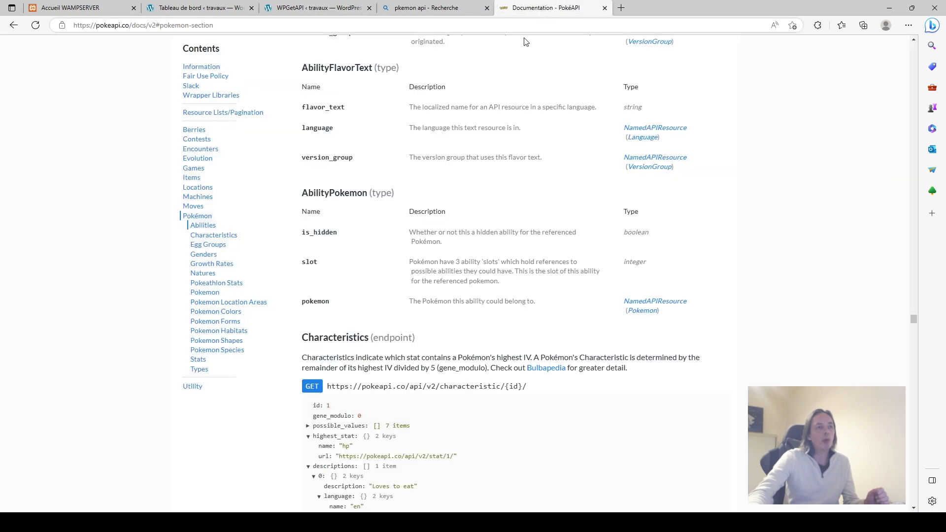
{"action": "scroll", "coordinate": [455, 274], "scroll_direction": "up", "scroll_amount": 8}
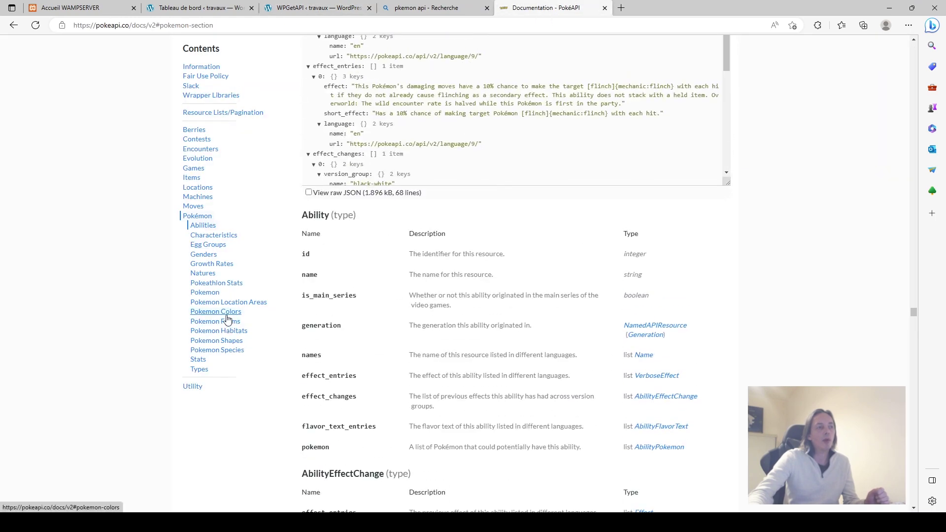
{"action": "left_click", "coordinate": [224, 312]}
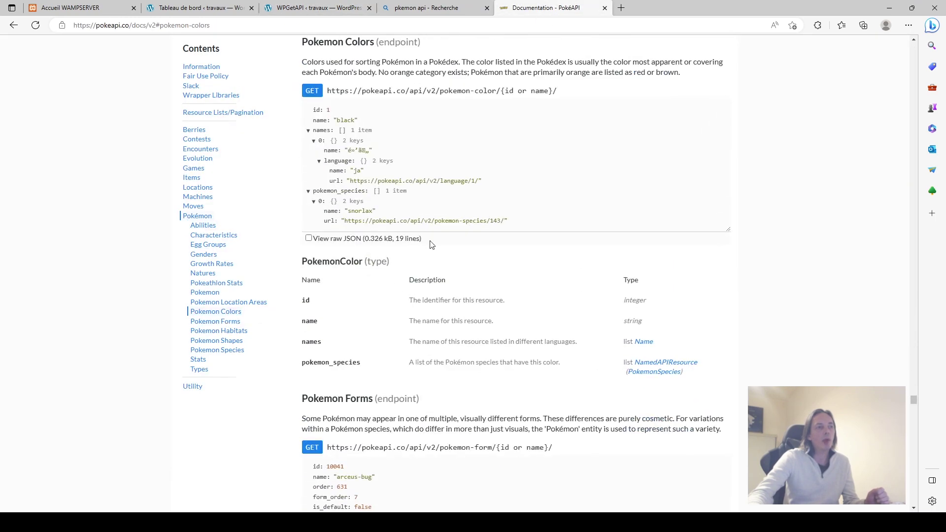
{"action": "scroll", "coordinate": [463, 157], "scroll_direction": "up", "scroll_amount": 3}
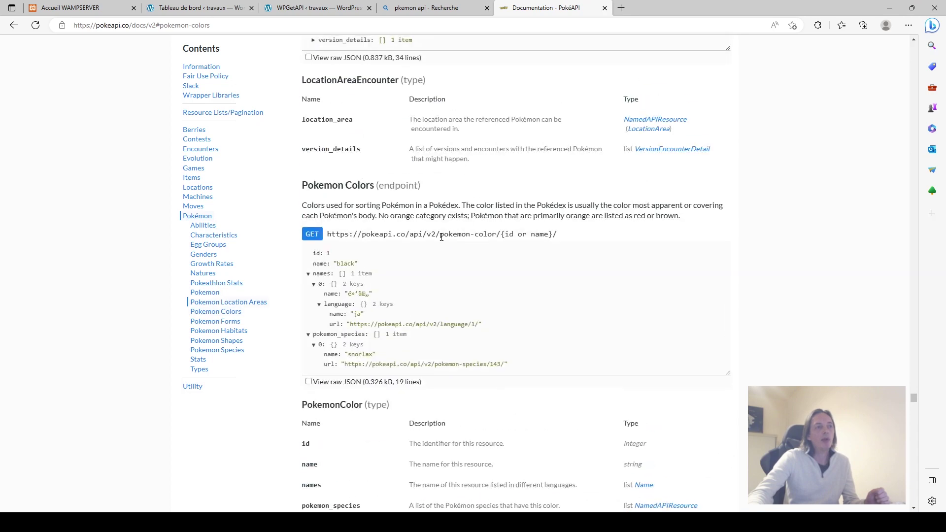
{"action": "left_click_drag", "start_coordinate": [440, 238], "coordinate": [551, 235]}
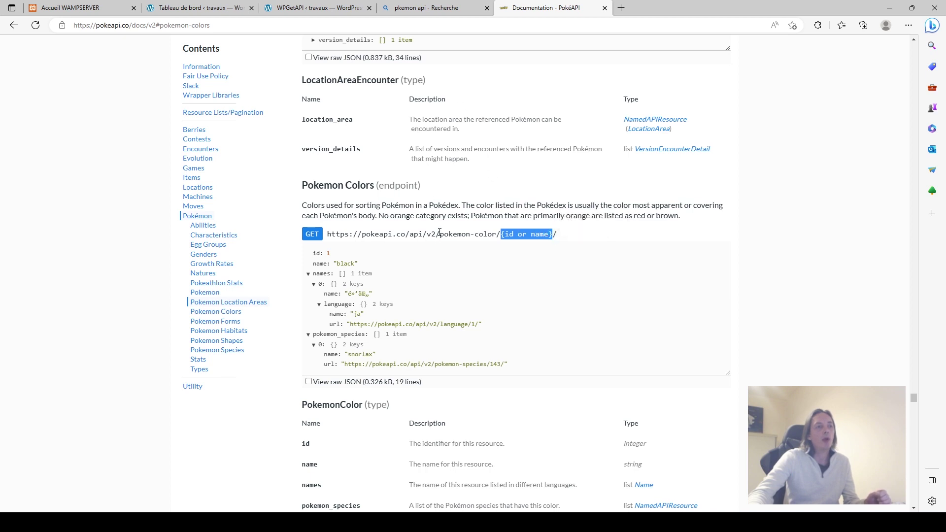
{"action": "left_click_drag", "start_coordinate": [438, 233], "coordinate": [565, 241]}
{"action": "key", "text": "ctrl+c"}
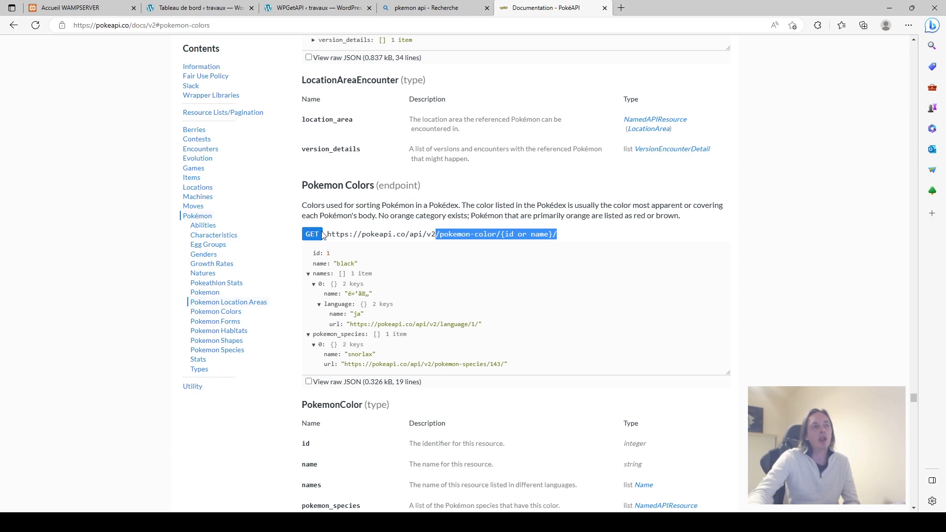
{"action": "left_click", "coordinate": [326, 8]}
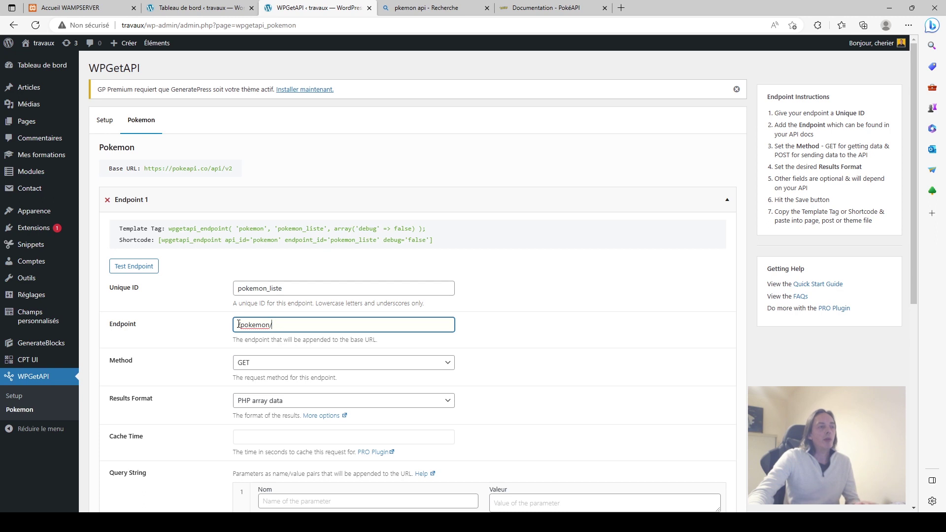
{"action": "left_click_drag", "start_coordinate": [238, 325], "coordinate": [377, 326]}
{"action": "key", "text": "ctrl+v"}
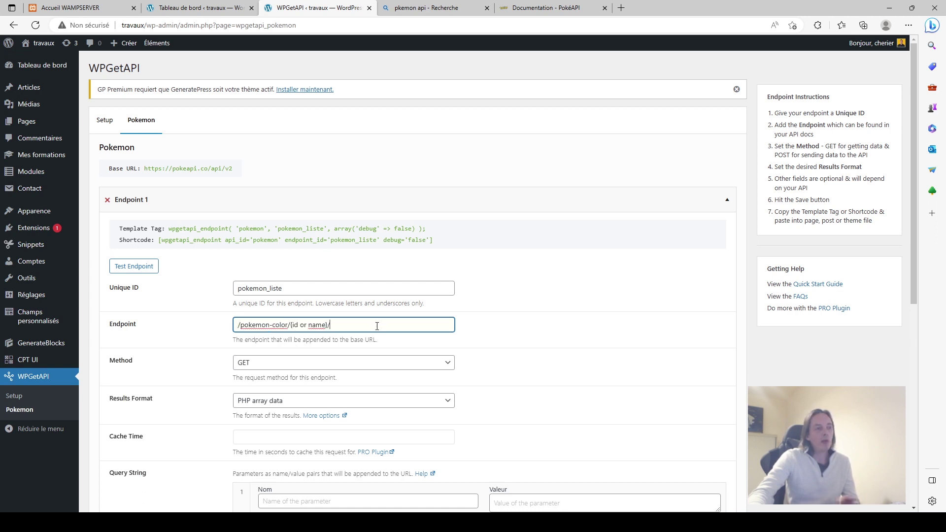
Replace the {id or name} placeholder in the Endpoint value with 5
{"action": "left_click_drag", "start_coordinate": [291, 327], "coordinate": [328, 326]}
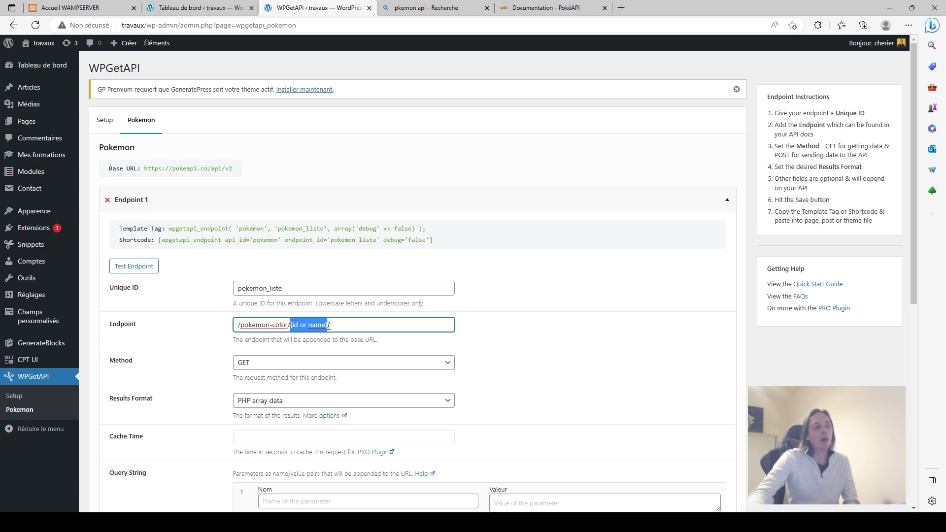
{"action": "type", "text": "5"}
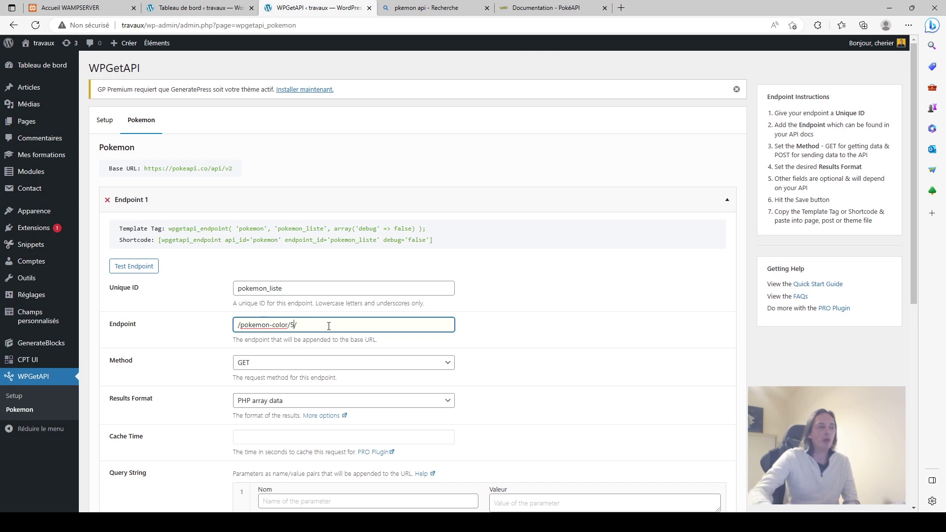
{"action": "left_click", "coordinate": [493, 319]}
{"action": "scroll", "coordinate": [493, 319], "scroll_direction": "down", "scroll_amount": 3}
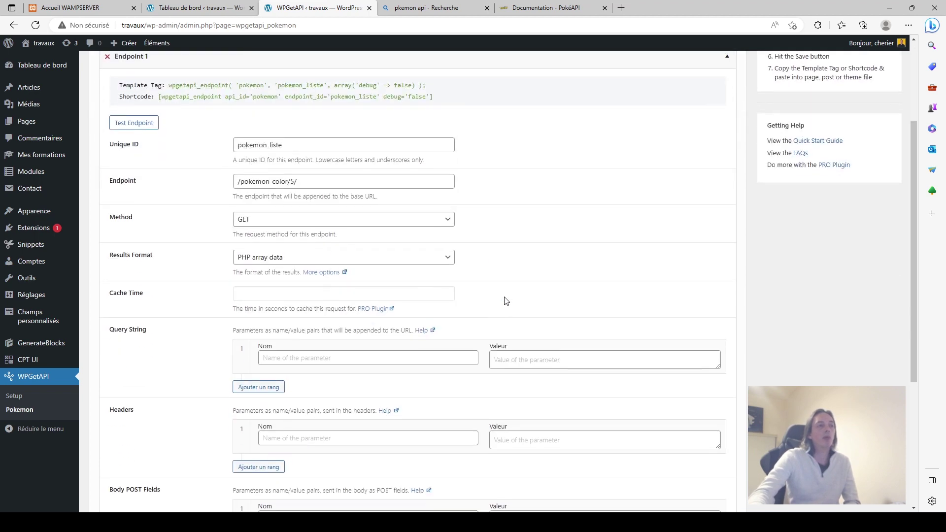
Remove "-color" from the Endpoint value to make it /pokemon/5/
{"action": "left_click", "coordinate": [292, 182]}
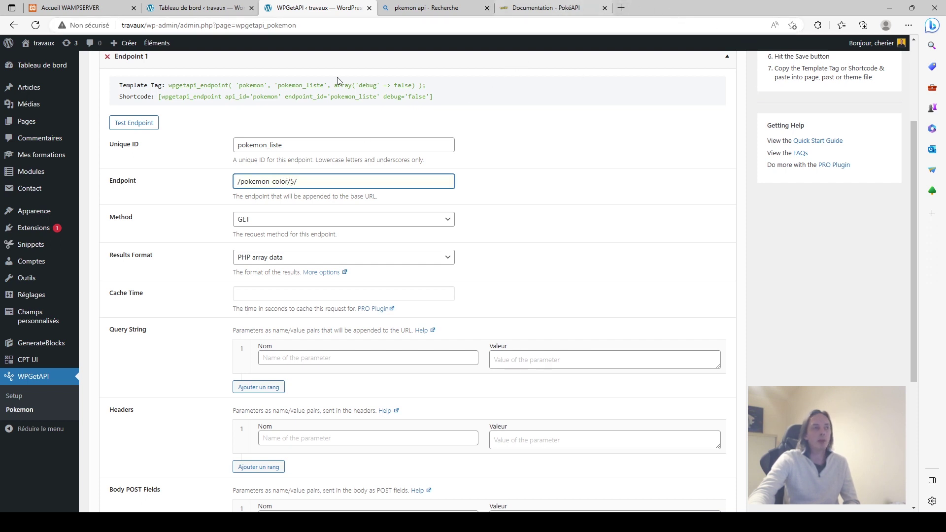
{"action": "left_click_drag", "start_coordinate": [270, 179], "coordinate": [288, 179]}
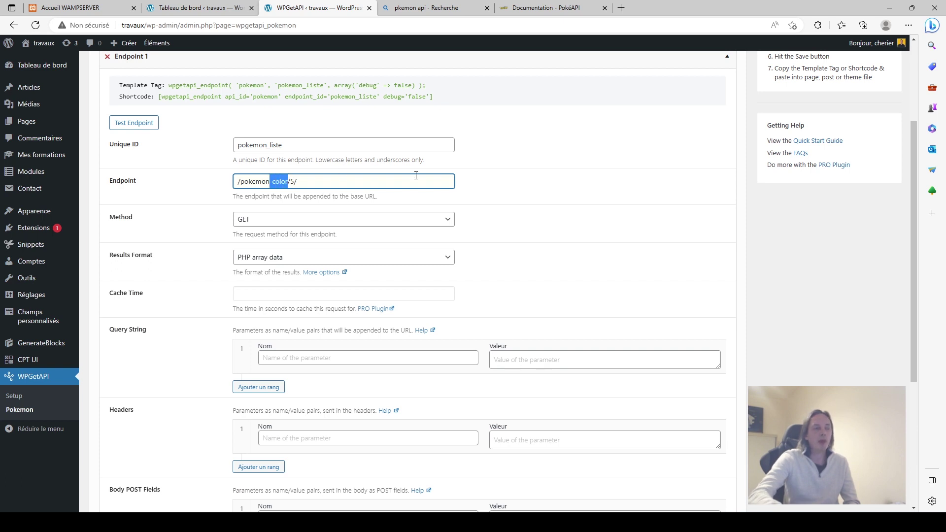
{"action": "key", "text": "BackSpace"}
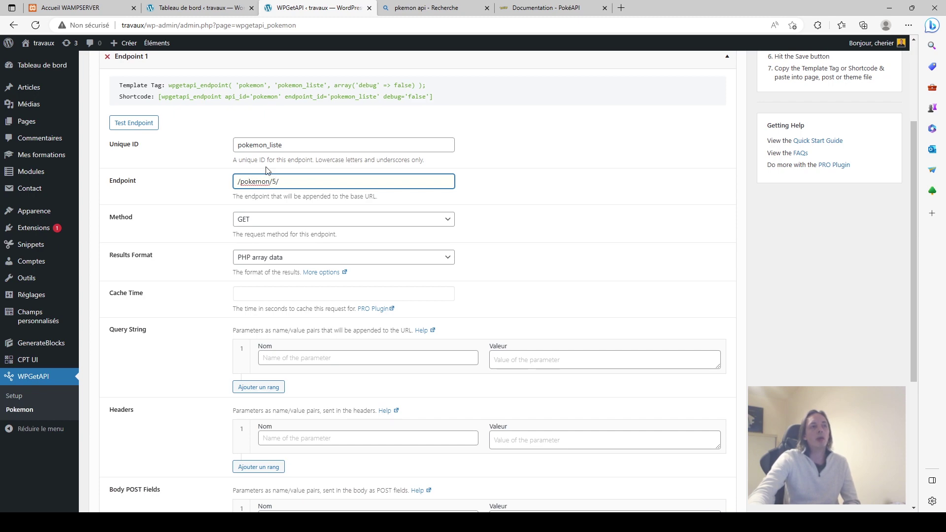
Compare the Pokemon Colors URL and the Pokémon resource list in the documentation with the Endpoint value in WPGetAPI
{"action": "left_click", "coordinate": [547, 8]}
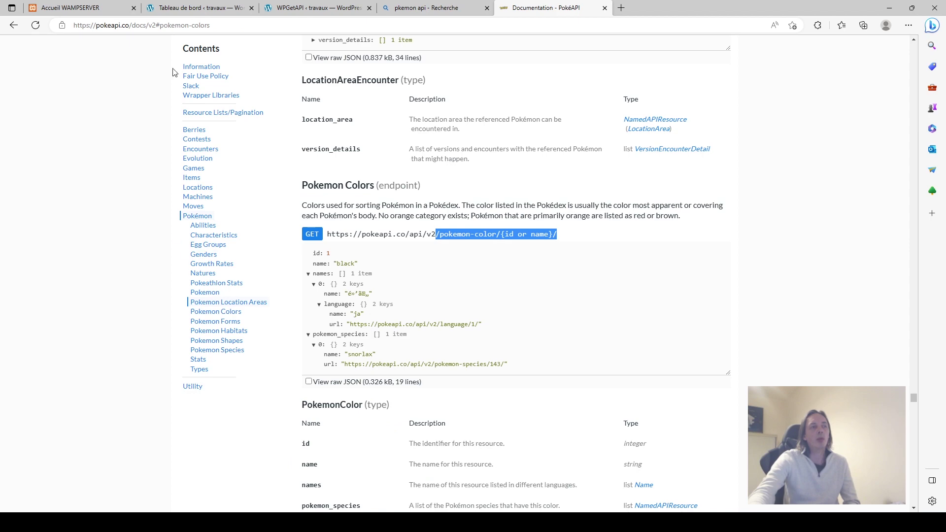
{"action": "left_click", "coordinate": [355, 8]}
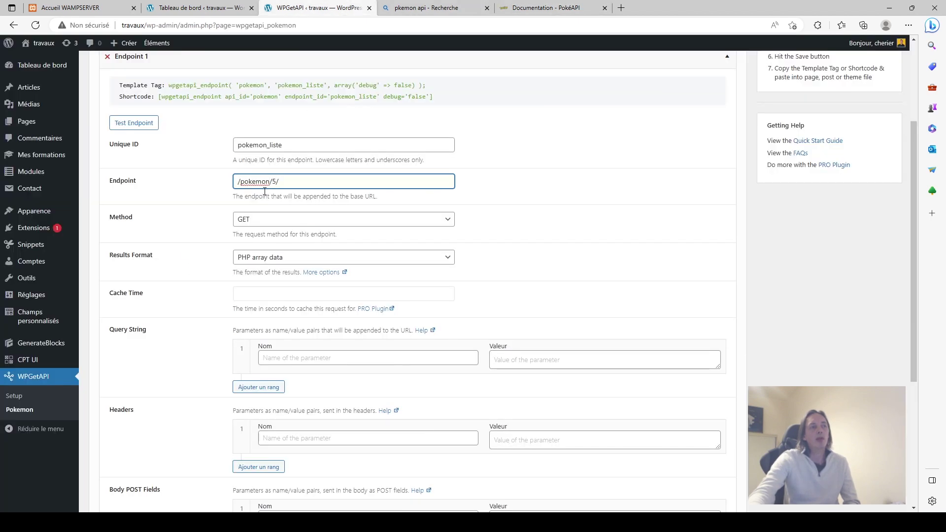
{"action": "left_click", "coordinate": [542, 8]}
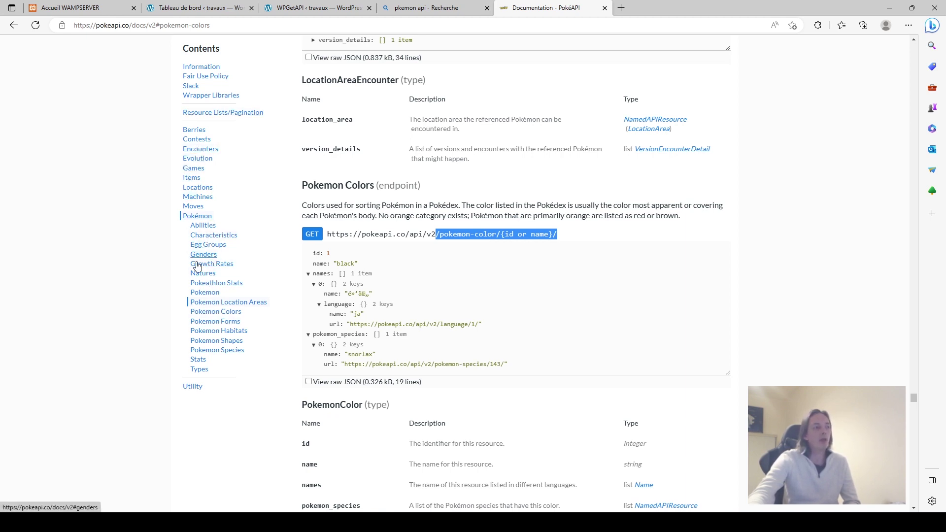
{"action": "left_click", "coordinate": [400, 10]}
{"action": "left_click", "coordinate": [318, 8]}
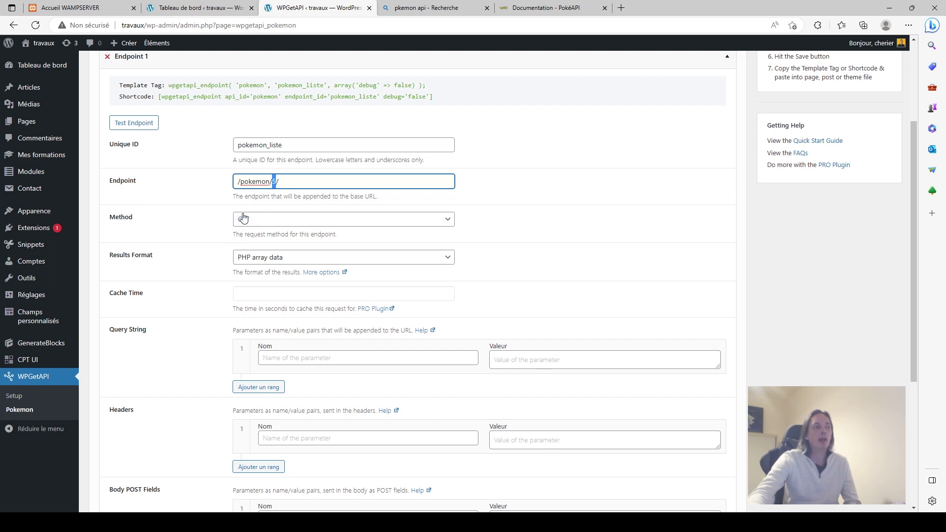
Set the Results Format of Endpoint 1 to JSON string
{"action": "left_click", "coordinate": [248, 257]}
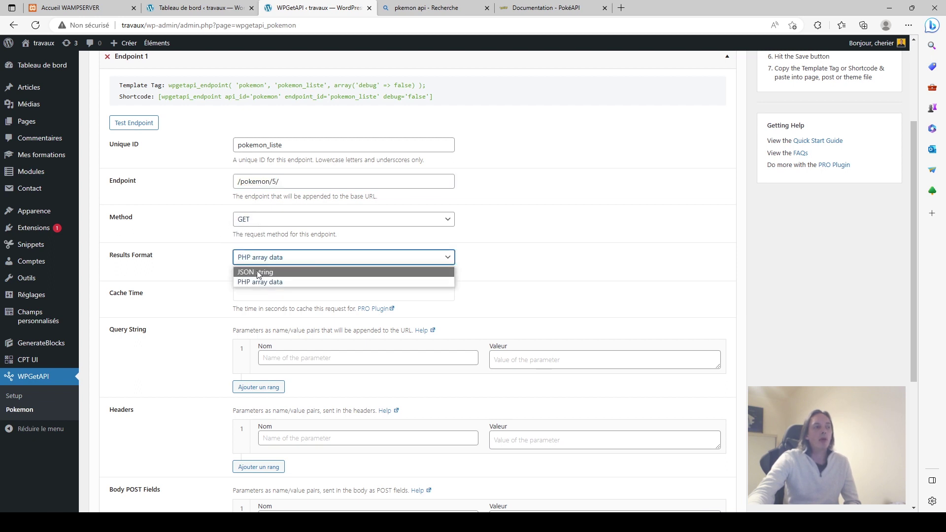
{"action": "left_click", "coordinate": [258, 274]}
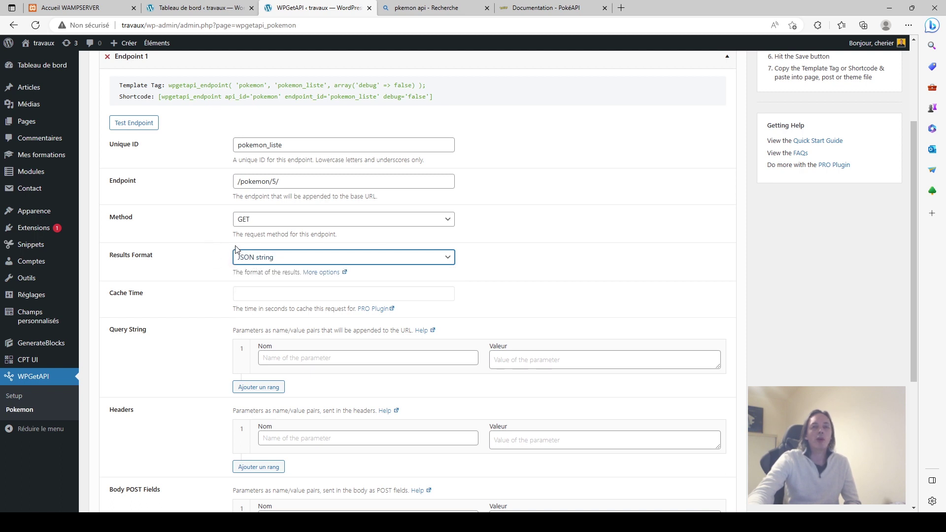
{"action": "scroll", "coordinate": [232, 245], "scroll_direction": "down", "scroll_amount": 3}
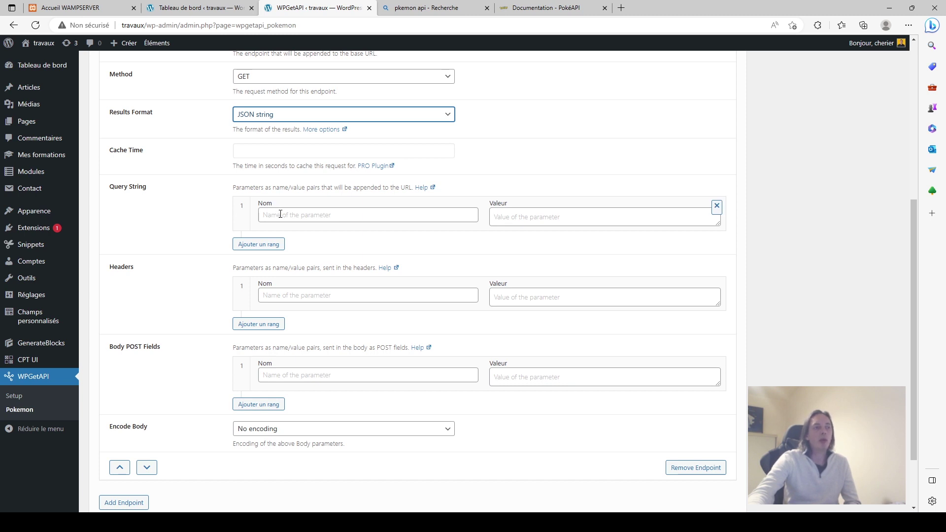
{"action": "scroll", "coordinate": [285, 215], "scroll_direction": "up", "scroll_amount": 1}
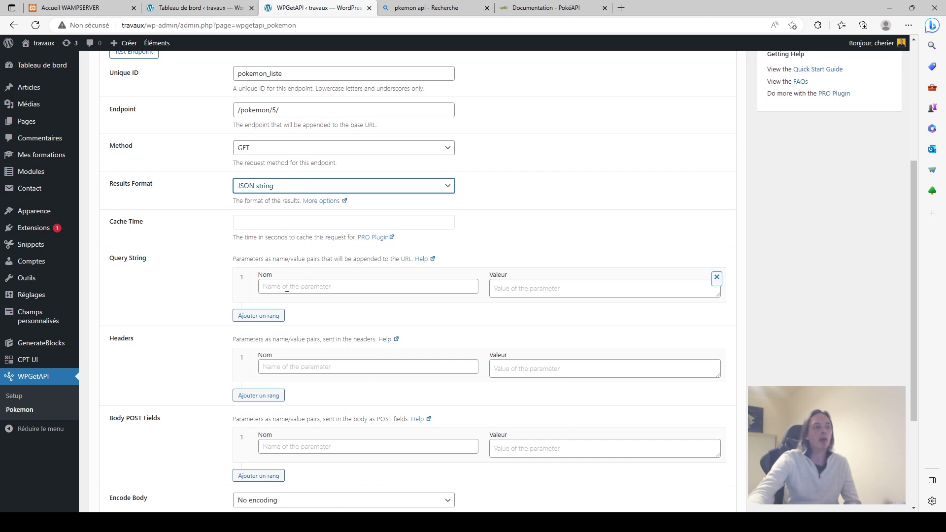
{"action": "left_click", "coordinate": [563, 8]}
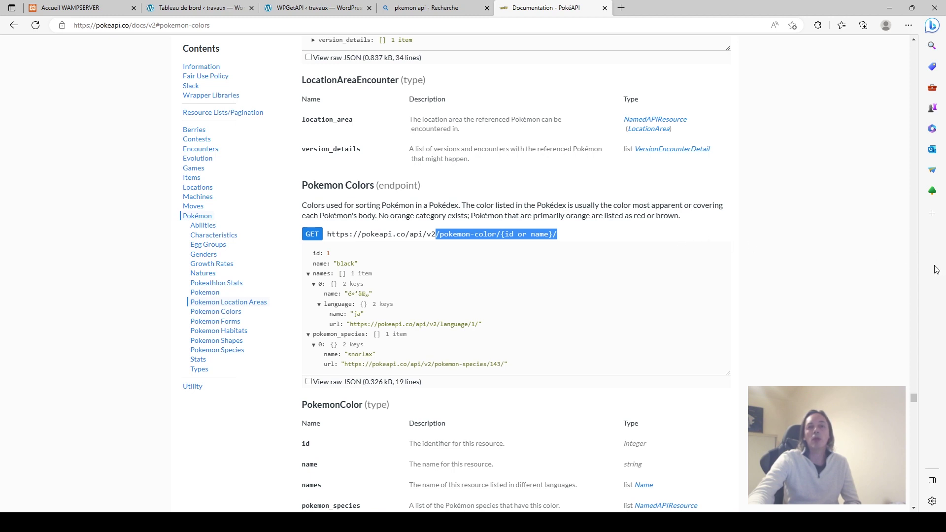
{"action": "left_click", "coordinate": [321, 10]}
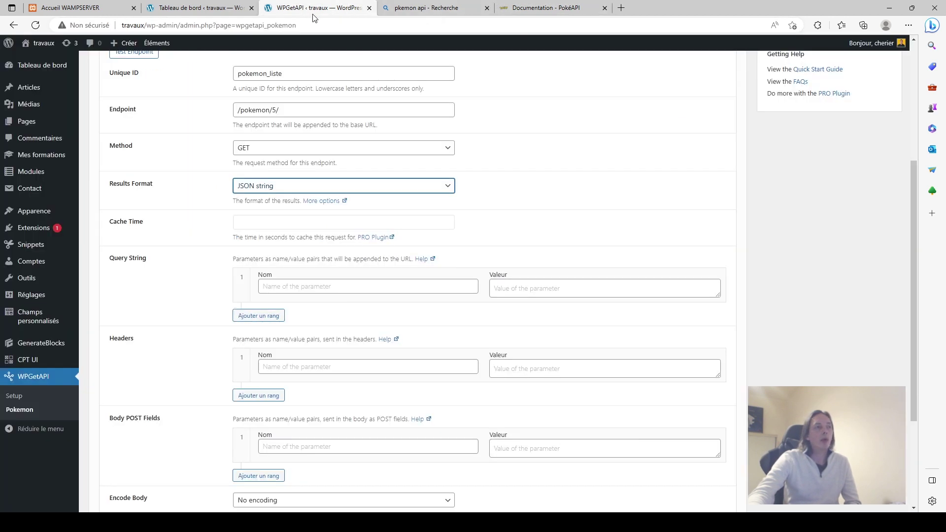
{"action": "left_click", "coordinate": [286, 285]}
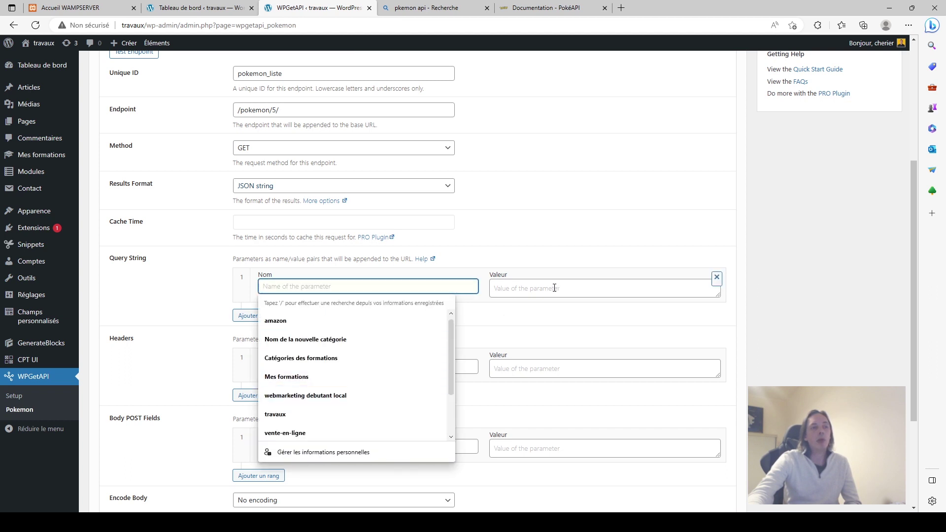
{"action": "left_click", "coordinate": [280, 384]}
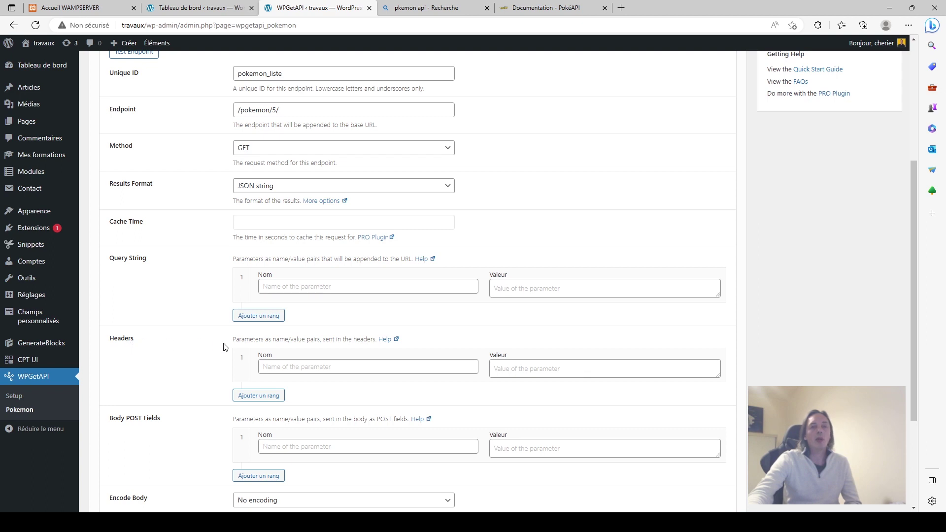
{"action": "scroll", "coordinate": [167, 390], "scroll_direction": "down", "scroll_amount": 3}
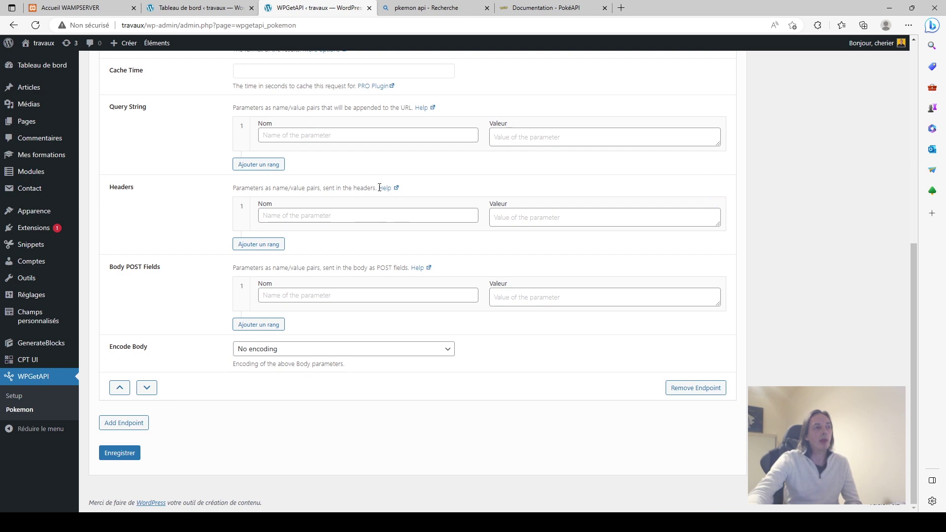
Shorten the Endpoint value of Endpoint 1 to /pokemon/ and save the Pokemon API settings
{"action": "scroll", "coordinate": [394, 198], "scroll_direction": "up", "scroll_amount": 7}
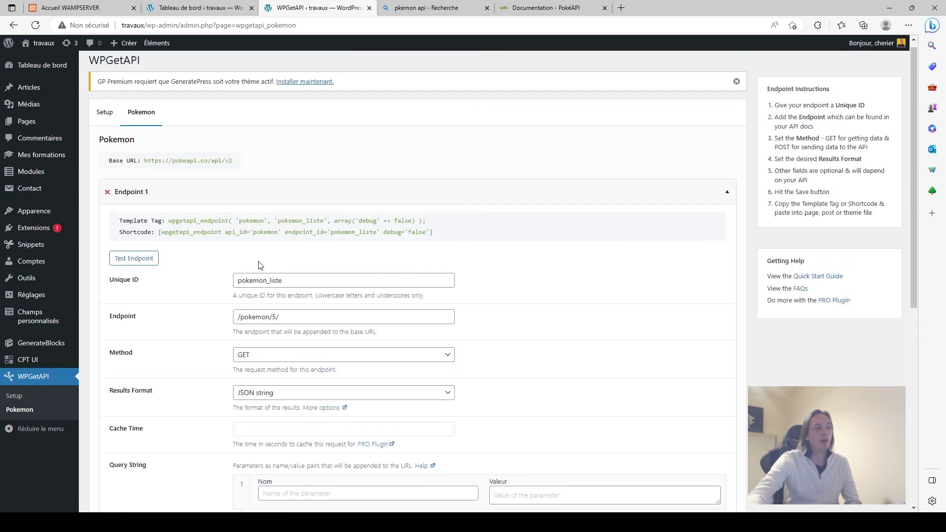
{"action": "double_click", "coordinate": [275, 317]}
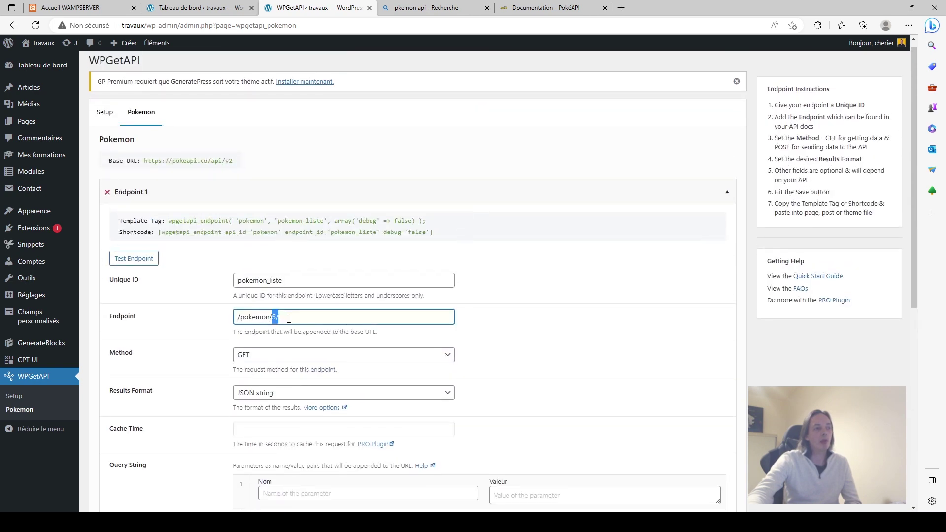
{"action": "key", "text": "BackSpace"}
{"action": "scroll", "coordinate": [642, 344], "scroll_direction": "down", "scroll_amount": 2}
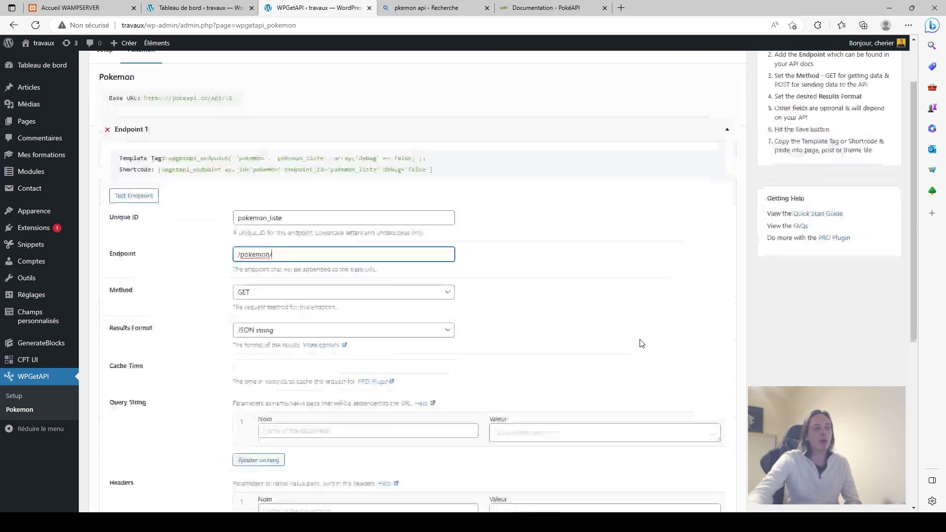
{"action": "scroll", "coordinate": [642, 344], "scroll_direction": "down", "scroll_amount": 5}
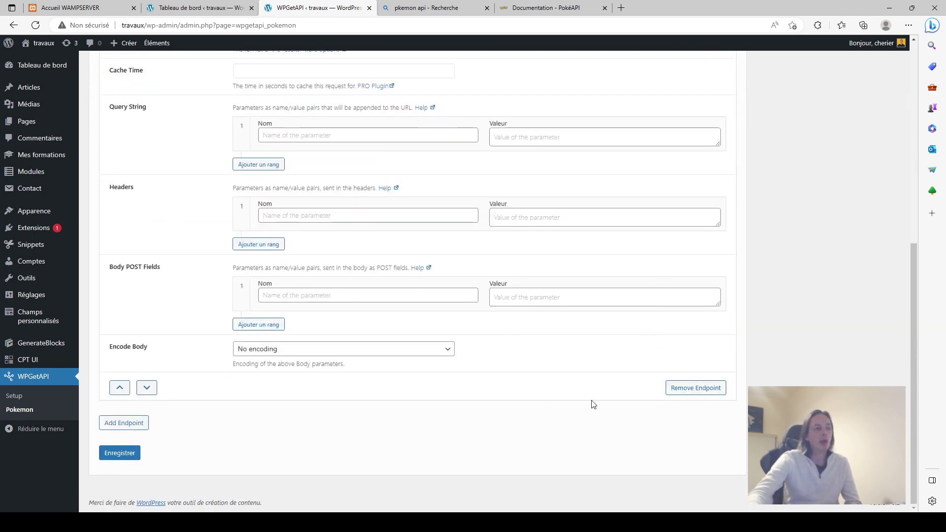
{"action": "left_click", "coordinate": [118, 456]}
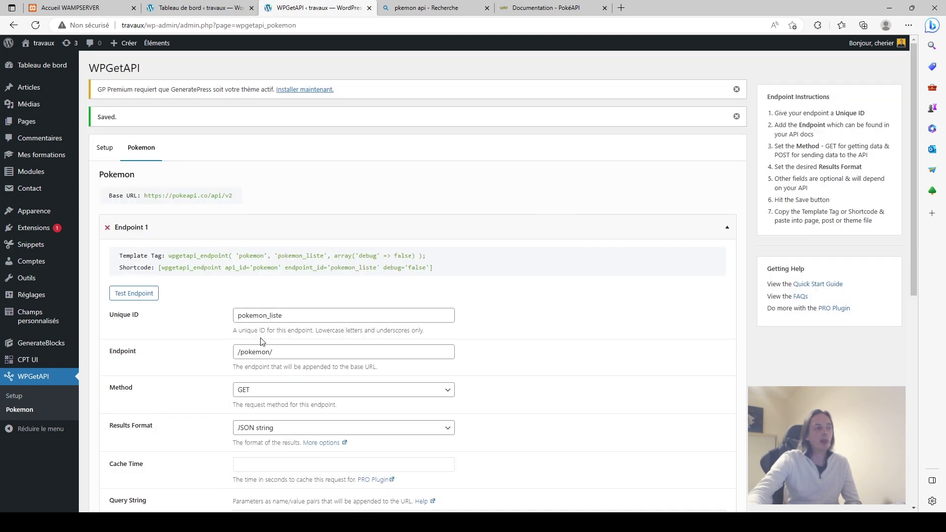
Test Endpoint 1 and examine the called URL, the data output and the full response
{"action": "left_click", "coordinate": [134, 293]}
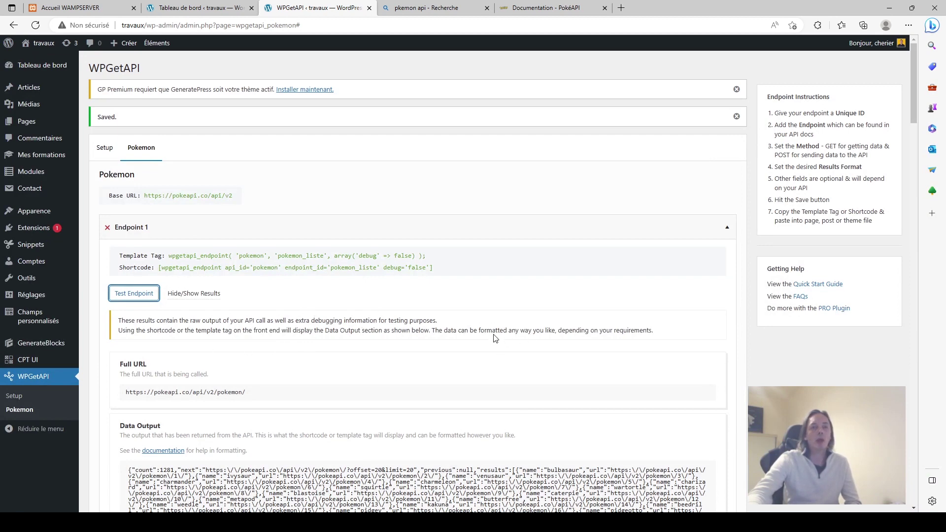
{"action": "scroll", "coordinate": [495, 339], "scroll_direction": "down", "scroll_amount": 2}
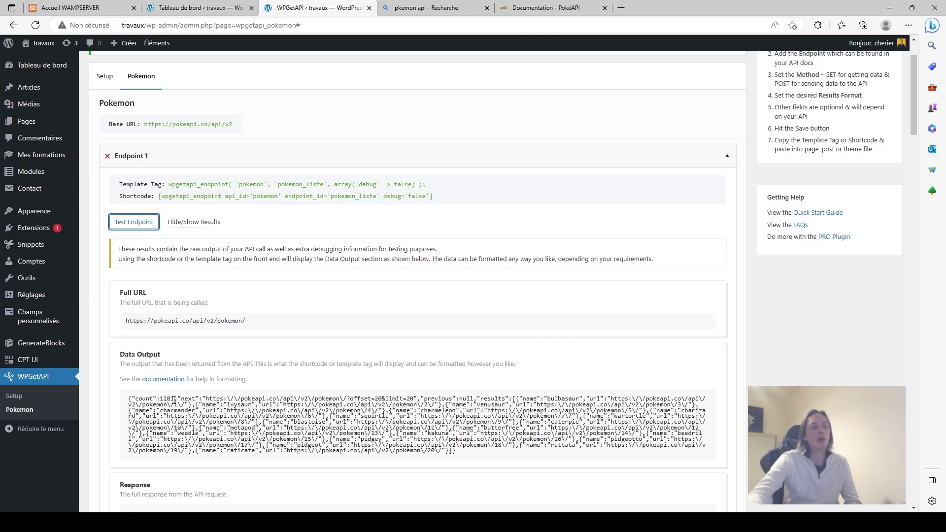
{"action": "scroll", "coordinate": [366, 425], "scroll_direction": "down", "scroll_amount": 12}
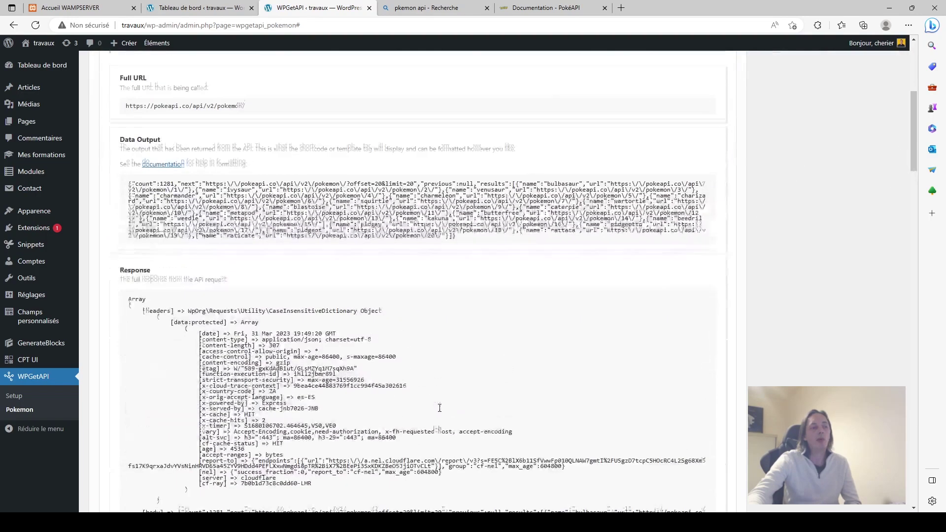
{"action": "scroll", "coordinate": [439, 408], "scroll_direction": "down", "scroll_amount": 10}
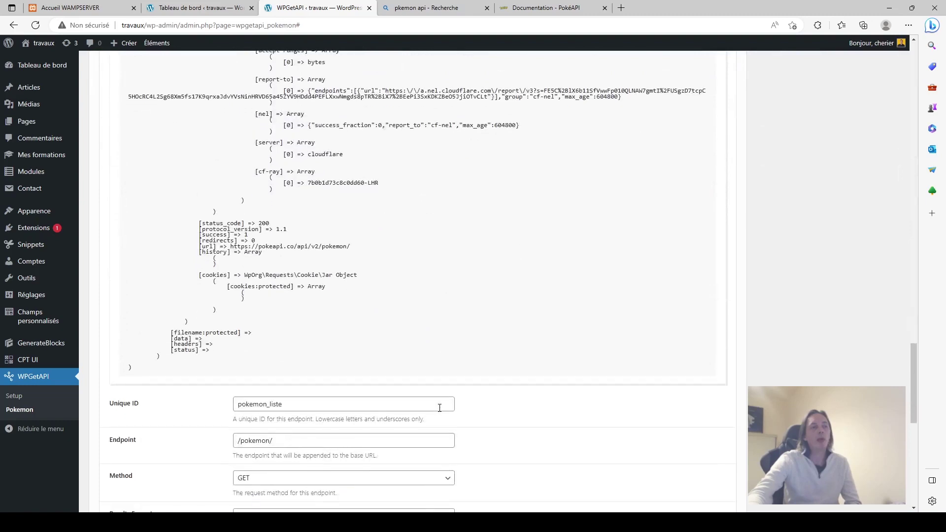
{"action": "scroll", "coordinate": [440, 408], "scroll_direction": "down", "scroll_amount": 5}
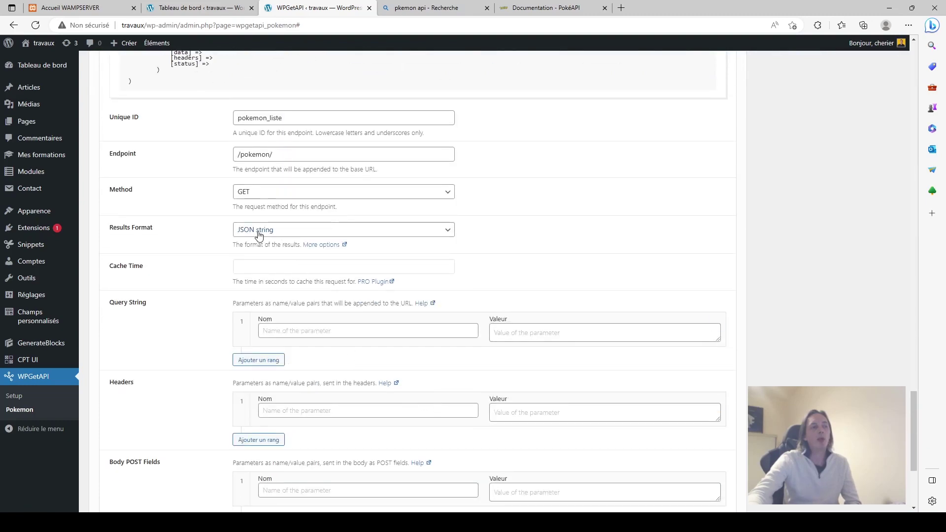
{"action": "scroll", "coordinate": [306, 308], "scroll_direction": "down", "scroll_amount": 4}
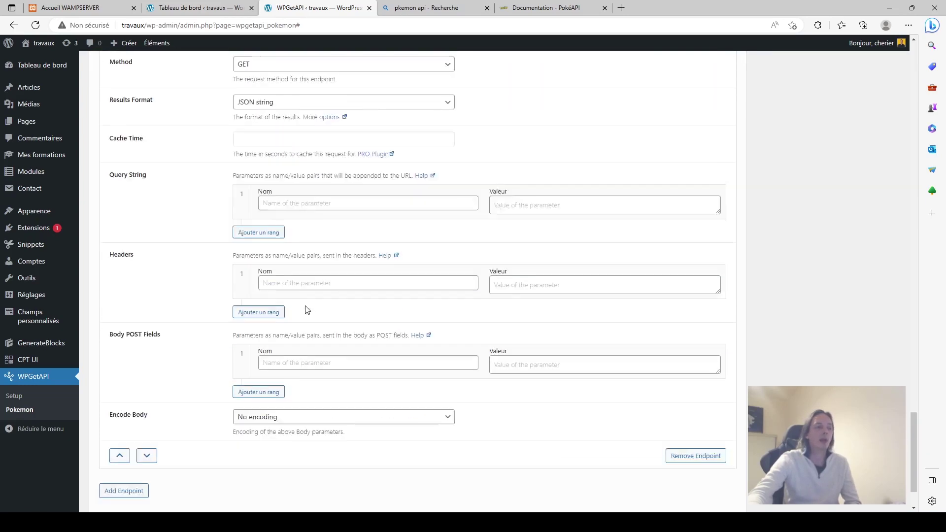
{"action": "scroll", "coordinate": [340, 400], "scroll_direction": "up", "scroll_amount": 10}
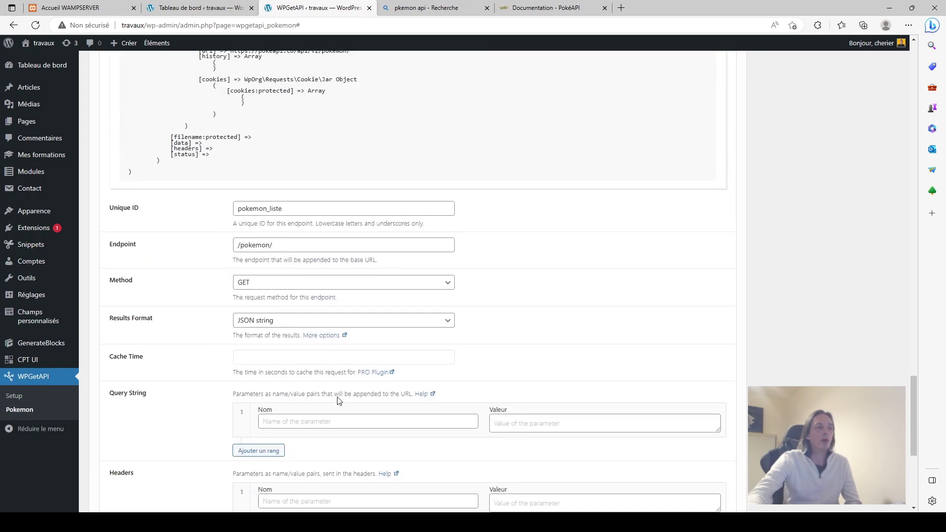
{"action": "scroll", "coordinate": [342, 398], "scroll_direction": "up", "scroll_amount": 7}
{"action": "scroll", "coordinate": [341, 397], "scroll_direction": "up", "scroll_amount": 15}
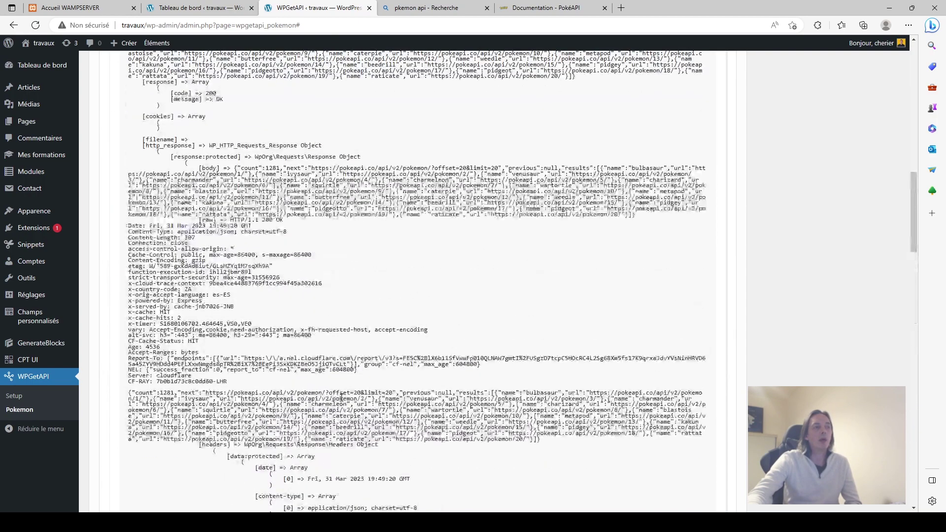
{"action": "scroll", "coordinate": [343, 401], "scroll_direction": "down", "scroll_amount": 2}
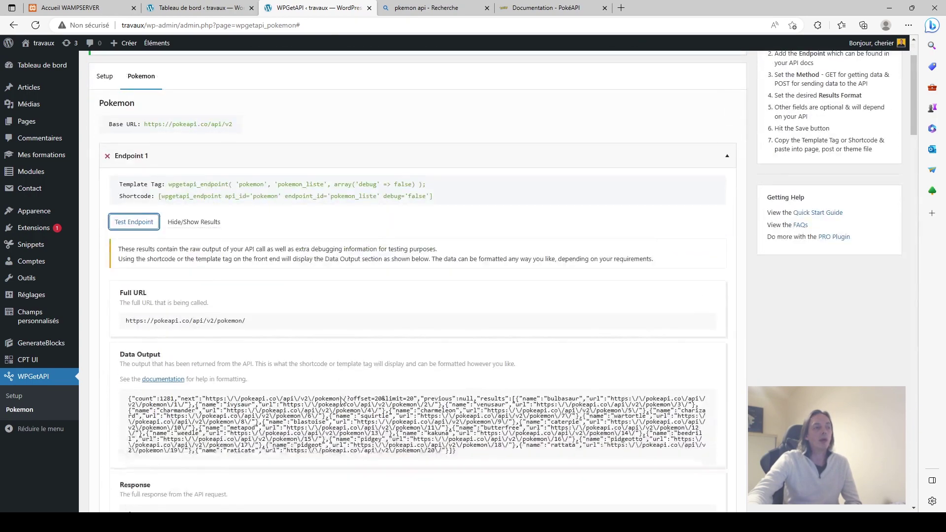
Copy the complete wpgetapi_endpoint shortcode of Endpoint 1
{"action": "scroll", "coordinate": [306, 396], "scroll_direction": "up", "scroll_amount": 2}
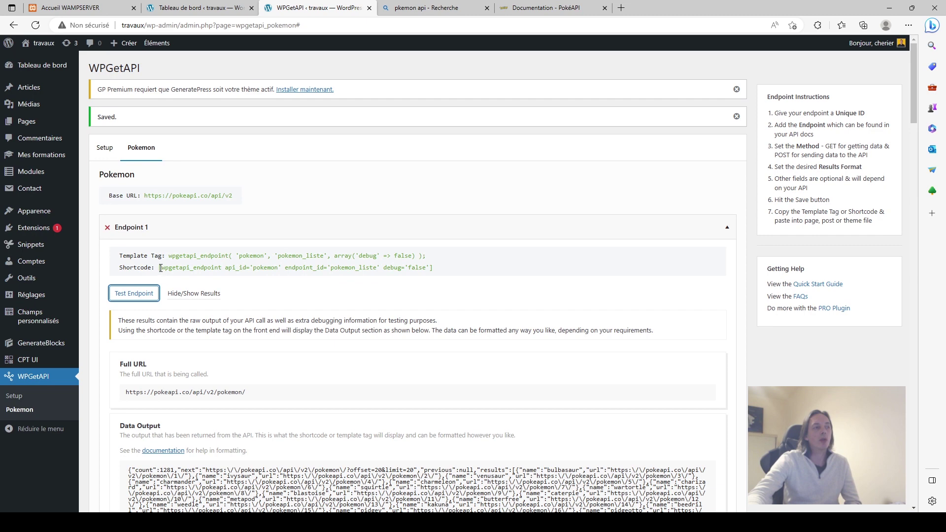
{"action": "left_click_drag", "start_coordinate": [160, 268], "coordinate": [433, 267]}
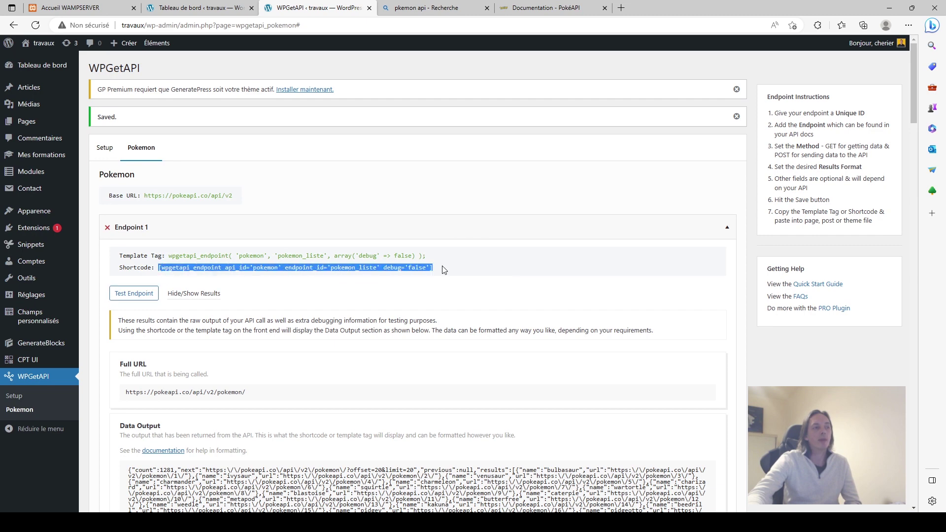
{"action": "right_click", "coordinate": [425, 267]}
{"action": "left_click", "coordinate": [459, 274]}
Open the page "Page d'exemple" for editing and paste the copied pokemon_liste shortcode into its empty paragraph block
{"action": "left_click", "coordinate": [29, 122]}
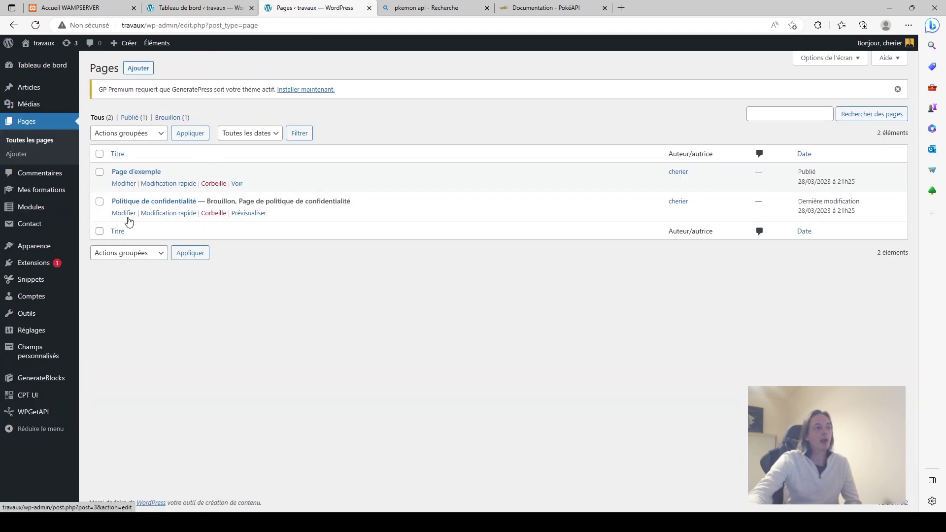
{"action": "left_click", "coordinate": [128, 184]}
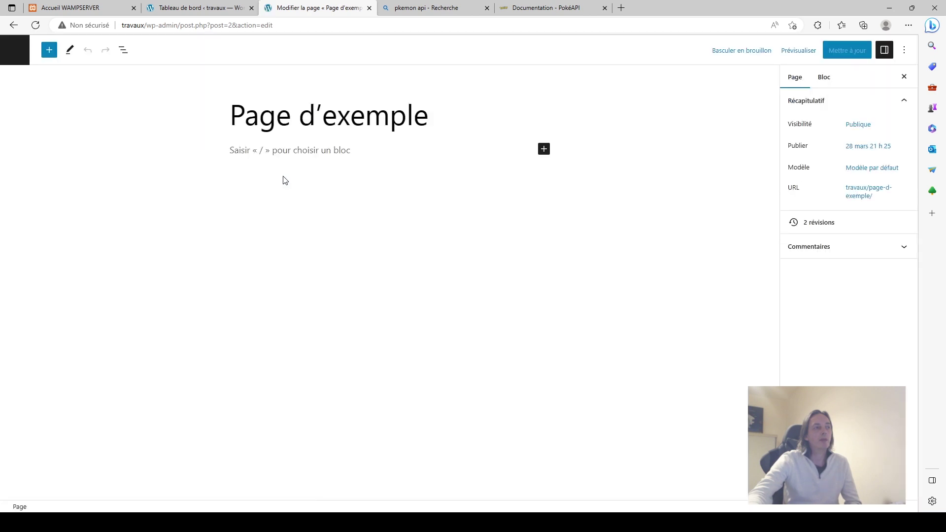
{"action": "right_click", "coordinate": [243, 150]}
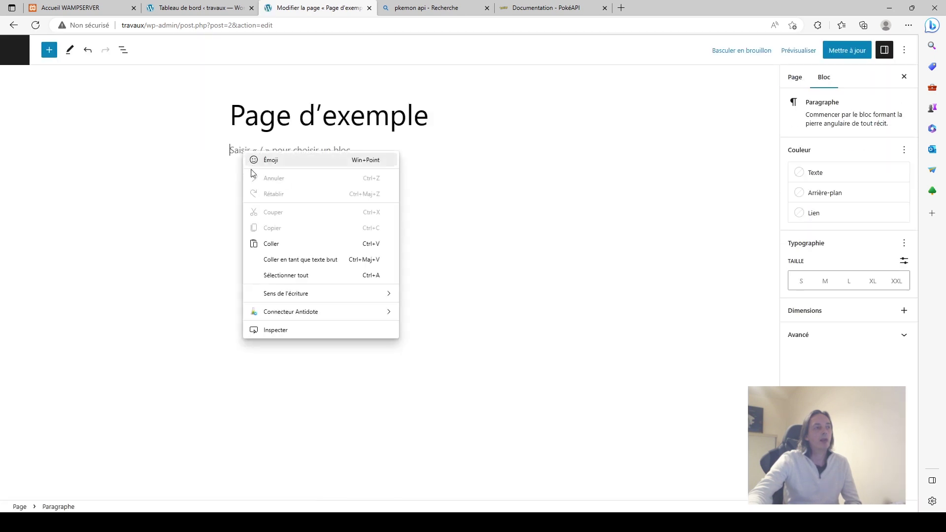
{"action": "left_click", "coordinate": [270, 245]}
{"action": "left_click", "coordinate": [482, 291]}
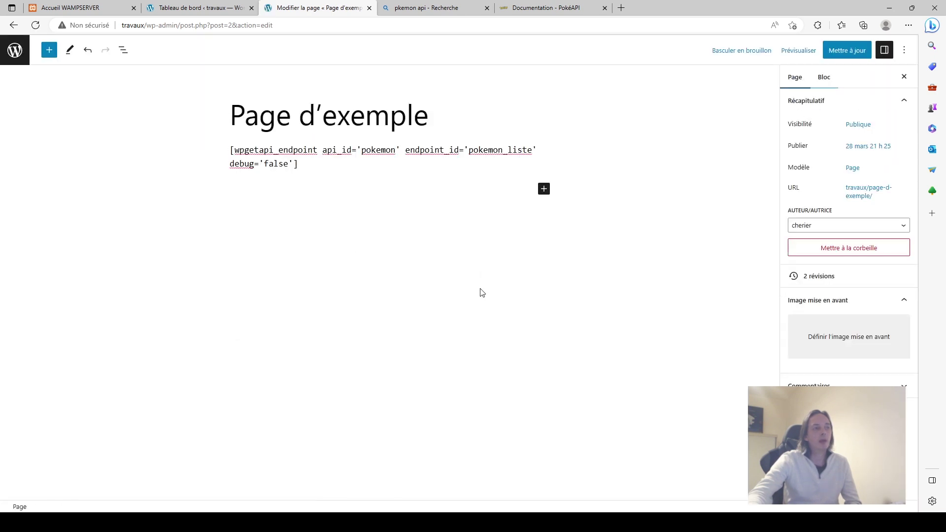
Update "Page d'exemple" and preview it in a new tab to review the shortcode's output
{"action": "left_click", "coordinate": [837, 53]}
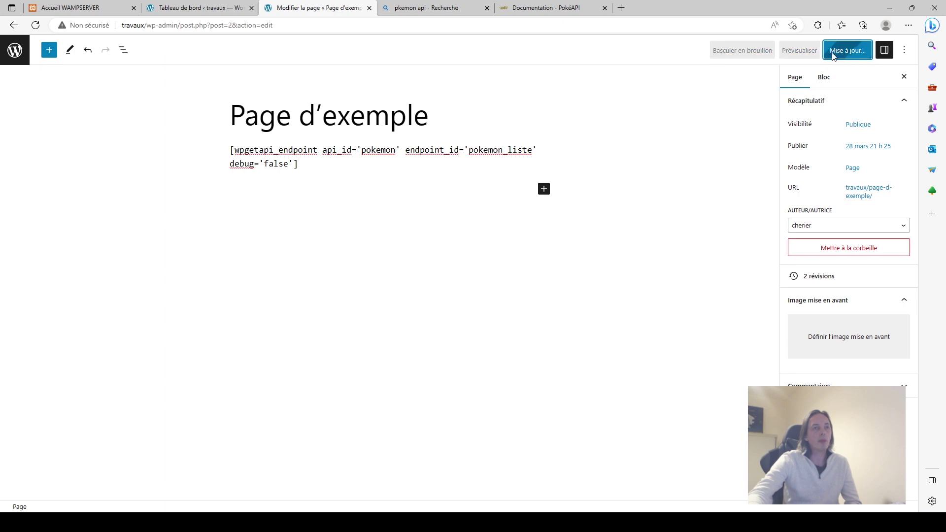
{"action": "left_click", "coordinate": [798, 50]}
{"action": "left_click", "coordinate": [712, 136]}
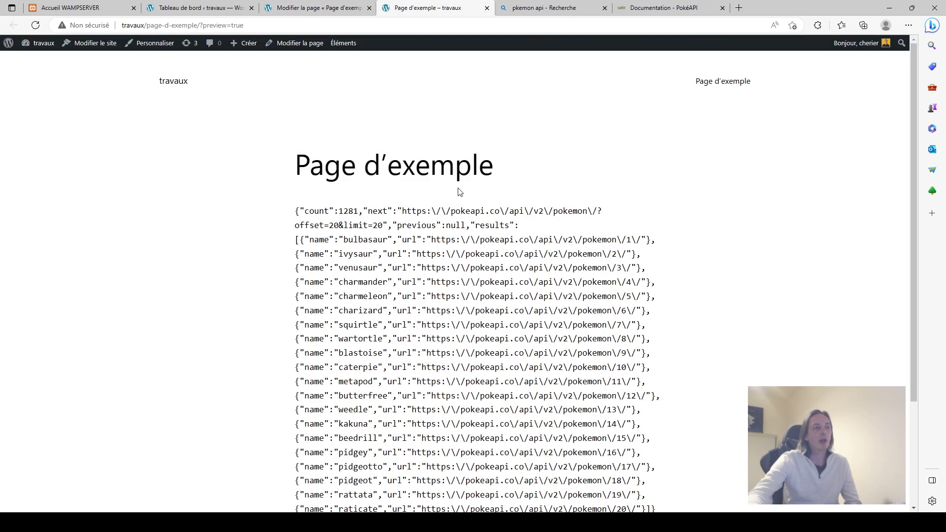
{"action": "scroll", "coordinate": [458, 192], "scroll_direction": "down", "scroll_amount": 3}
{"action": "scroll", "coordinate": [460, 199], "scroll_direction": "up", "scroll_amount": 3}
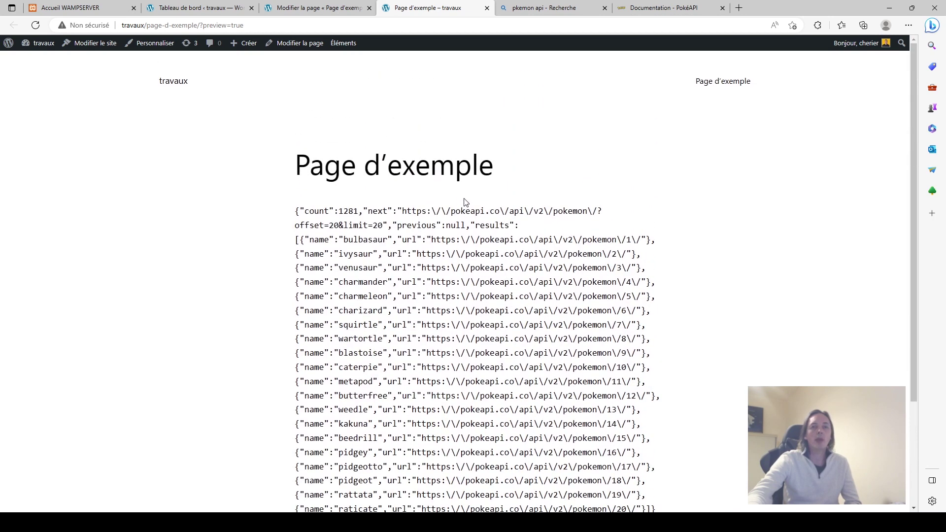
{"action": "scroll", "coordinate": [465, 202], "scroll_direction": "down", "scroll_amount": 1}
{"action": "scroll", "coordinate": [466, 202], "scroll_direction": "down", "scroll_amount": 3}
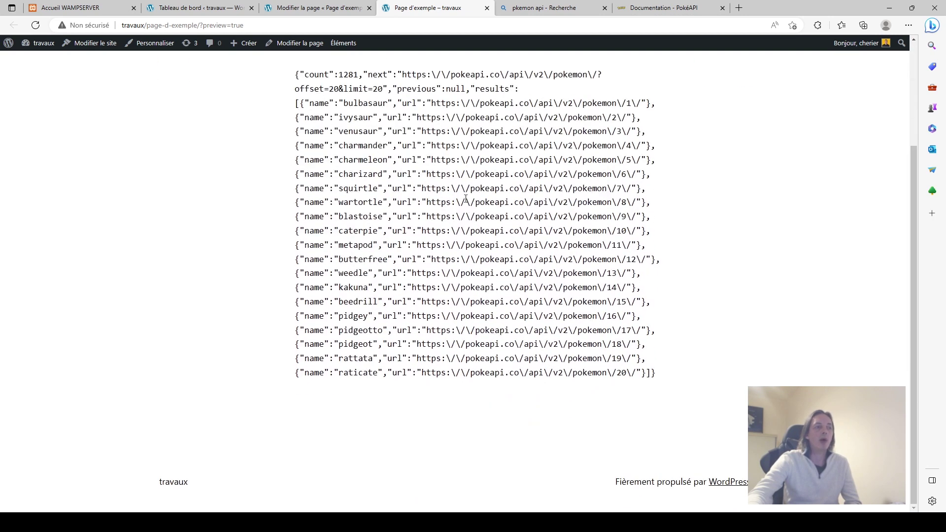
{"action": "scroll", "coordinate": [465, 198], "scroll_direction": "up", "scroll_amount": 2}
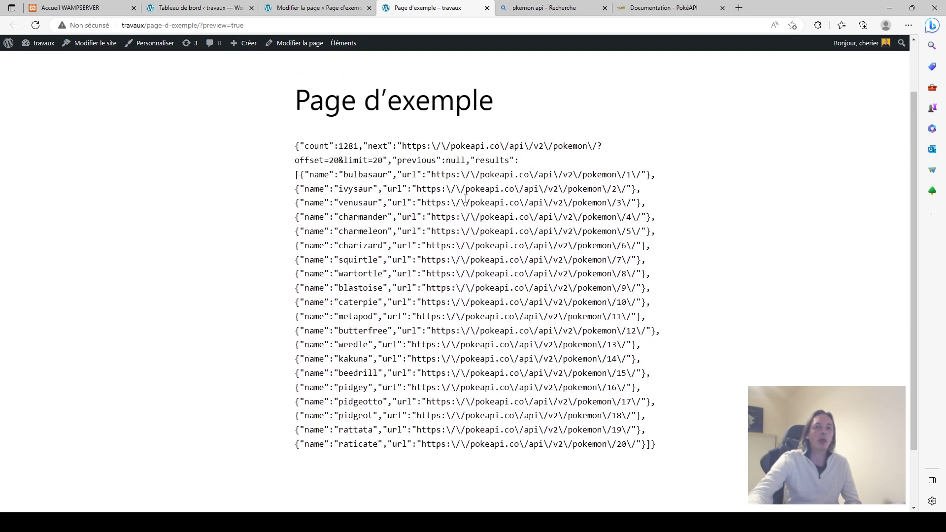
{"action": "scroll", "coordinate": [466, 199], "scroll_direction": "up", "scroll_amount": 2}
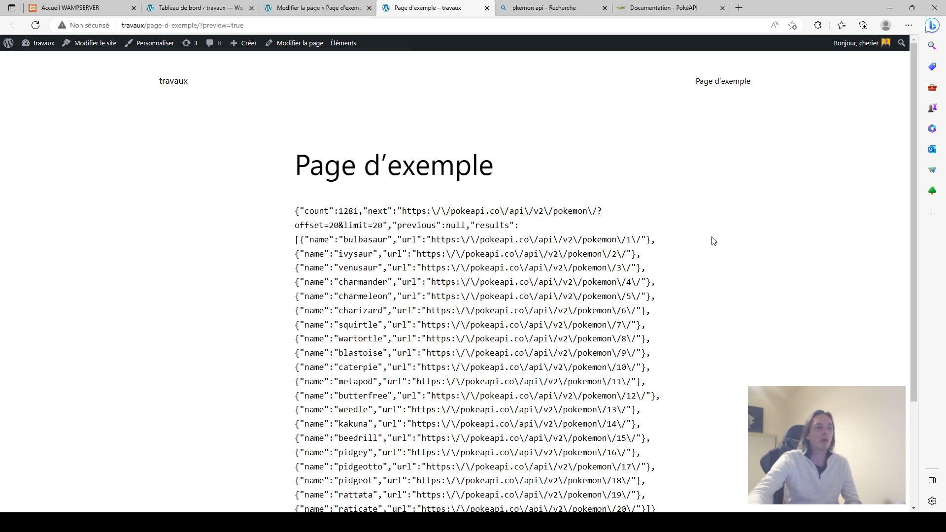
Look over the previewed Pokémon list, reload the WordPress dashboard and open the Pokemon endpoint settings in WPGetAPI
{"action": "scroll", "coordinate": [712, 240], "scroll_direction": "down", "scroll_amount": 4}
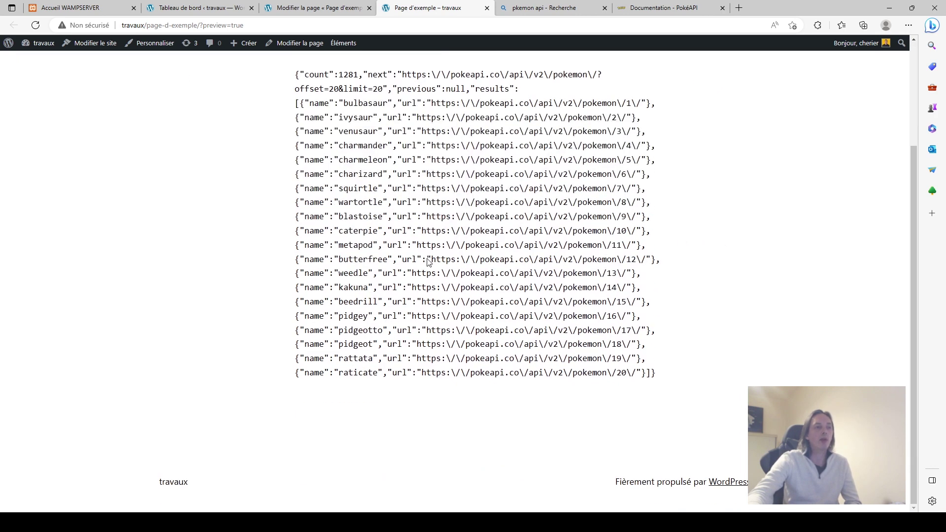
{"action": "scroll", "coordinate": [359, 343], "scroll_direction": "up", "scroll_amount": 4}
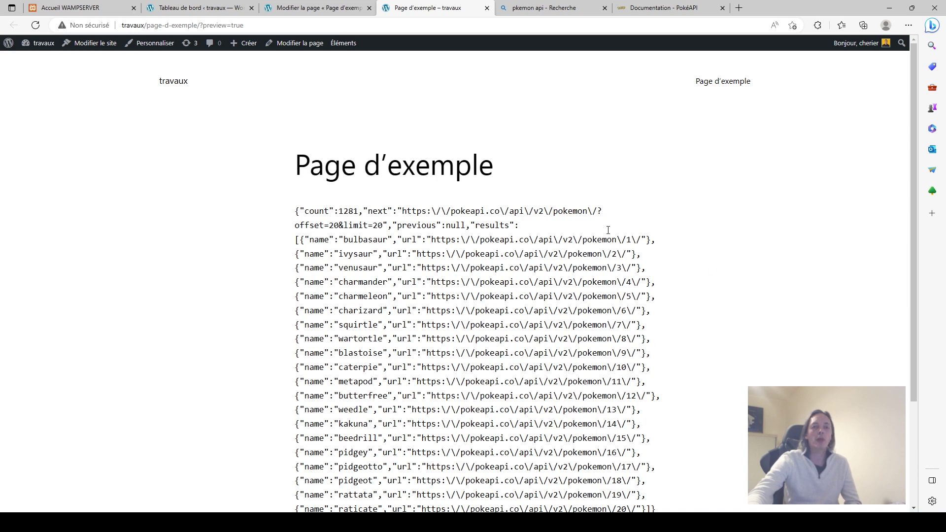
{"action": "left_click", "coordinate": [300, 7]}
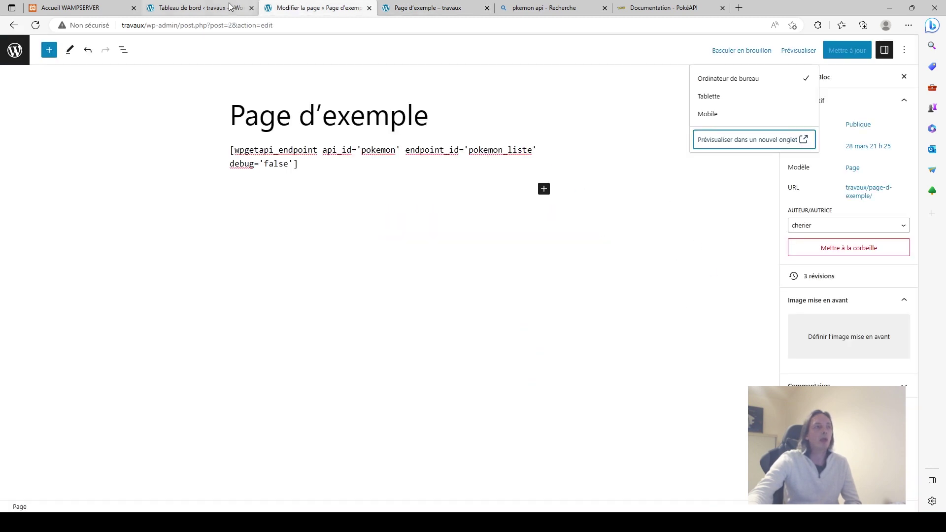
{"action": "left_click", "coordinate": [206, 5]}
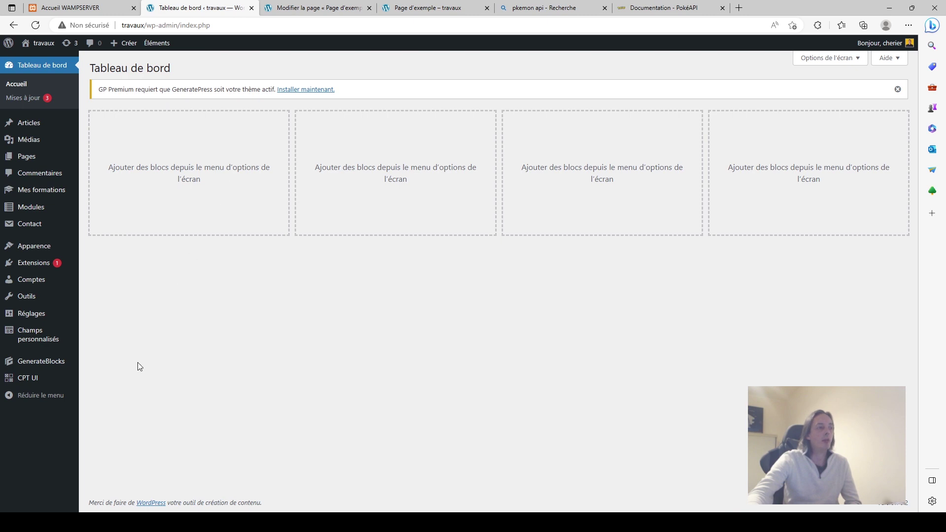
{"action": "mouse_move", "coordinate": [30, 367]}
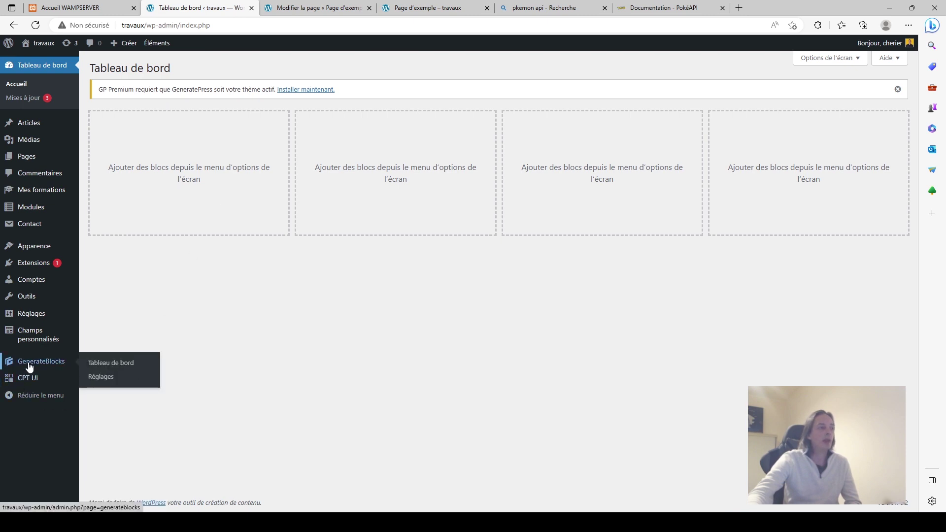
{"action": "left_click", "coordinate": [34, 24]}
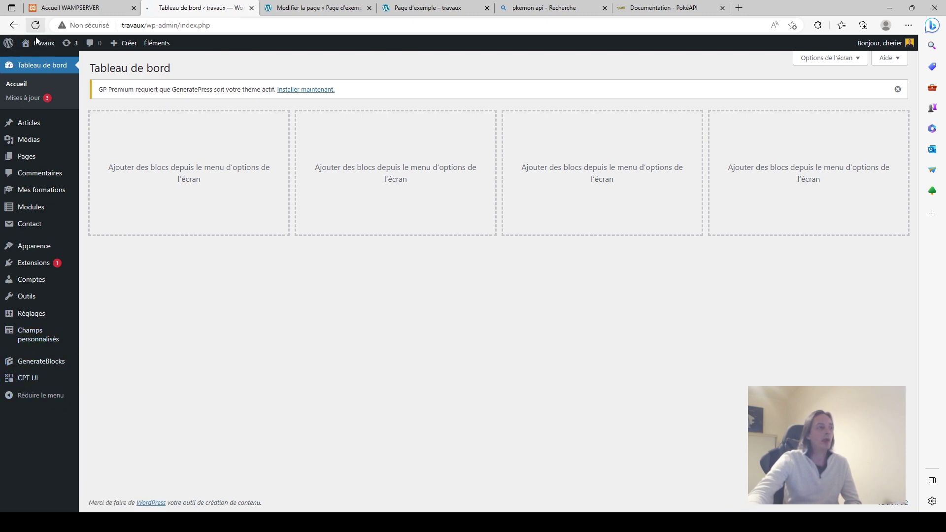
{"action": "mouse_move", "coordinate": [31, 386]}
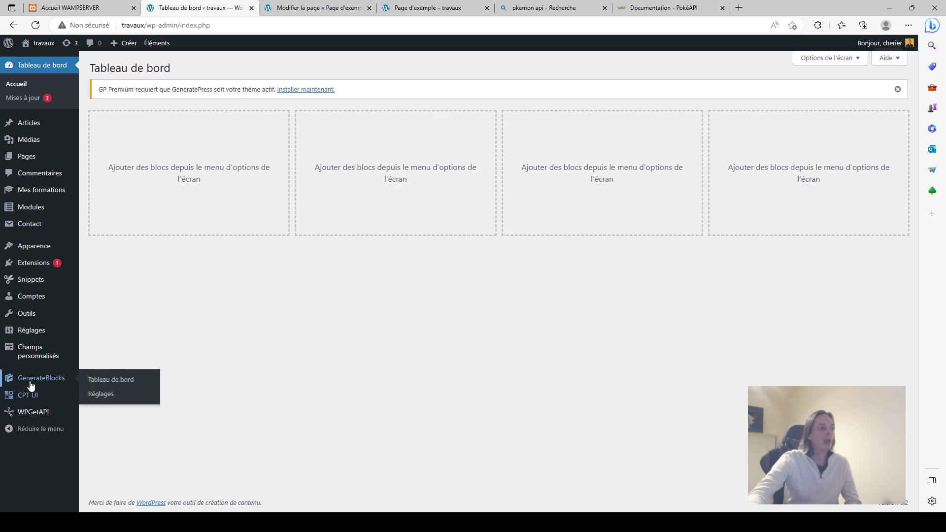
{"action": "left_click", "coordinate": [33, 418]}
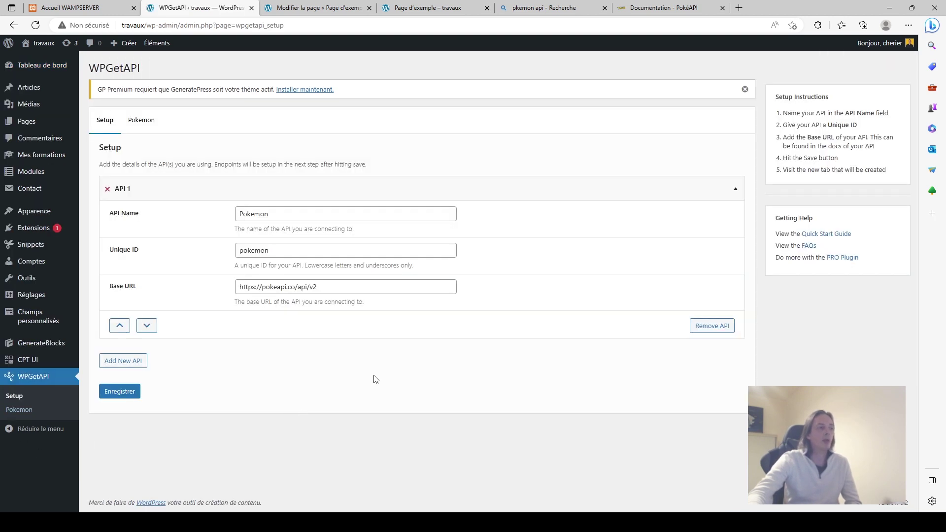
{"action": "left_click", "coordinate": [144, 119]}
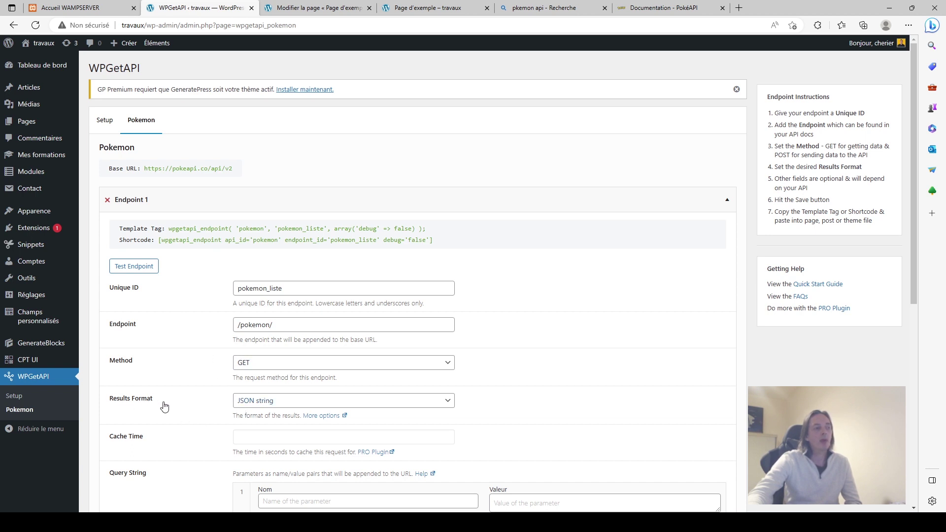
Set Endpoint 1's results format to PHP array data and save the endpoint settings
{"action": "left_click", "coordinate": [281, 404]}
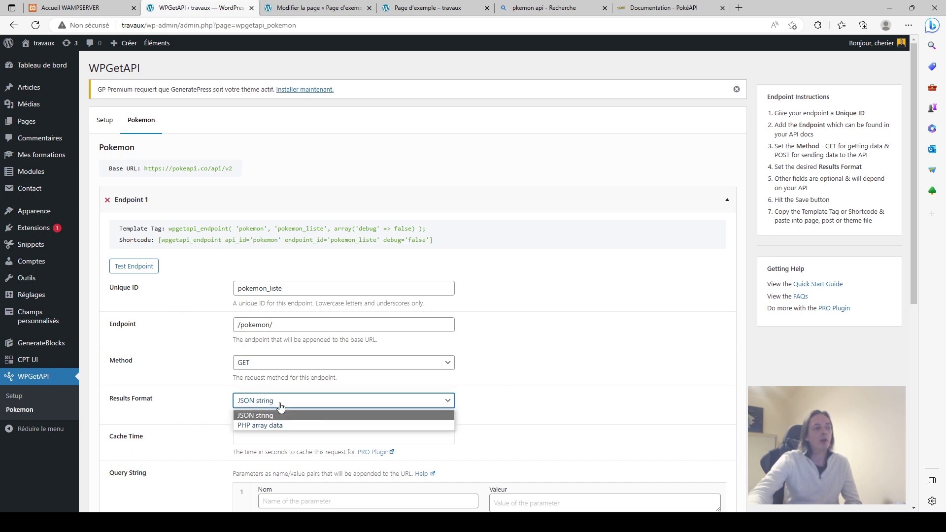
{"action": "left_click", "coordinate": [267, 427]}
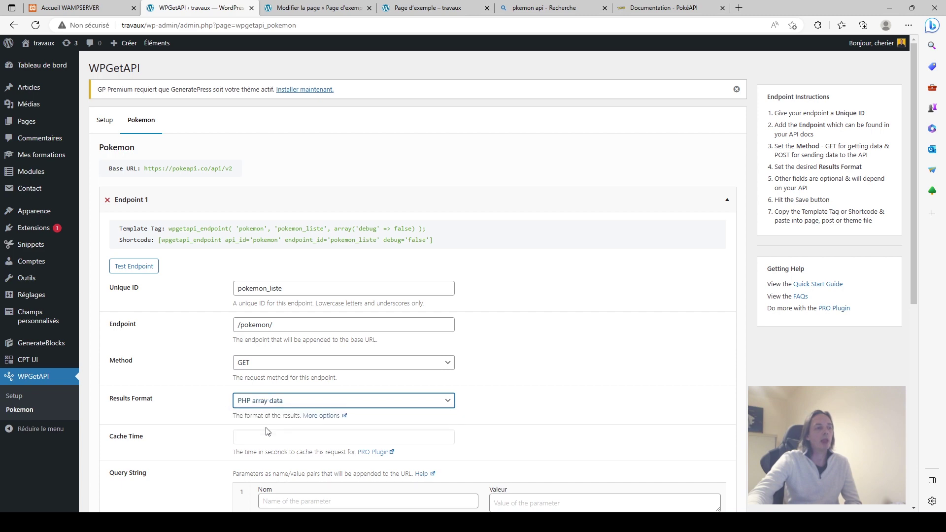
{"action": "scroll", "coordinate": [204, 420], "scroll_direction": "down", "scroll_amount": 7}
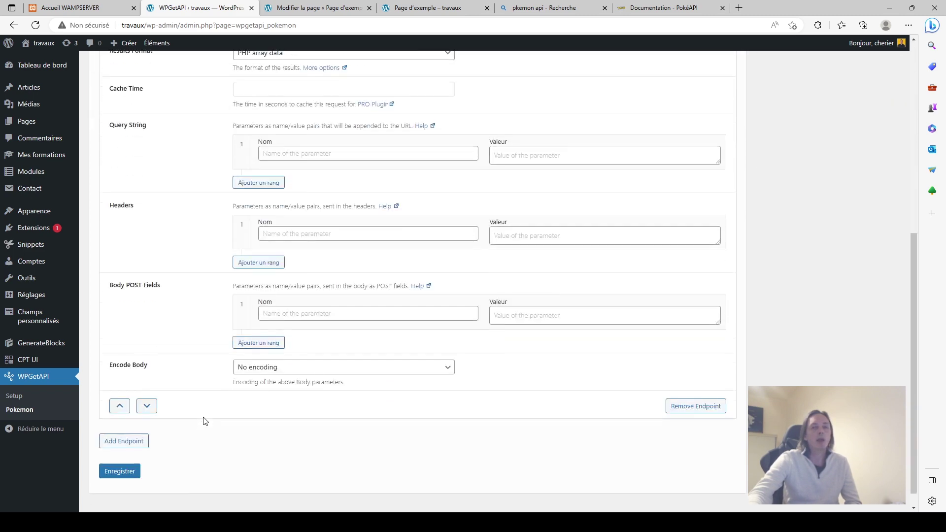
{"action": "left_click", "coordinate": [121, 461]}
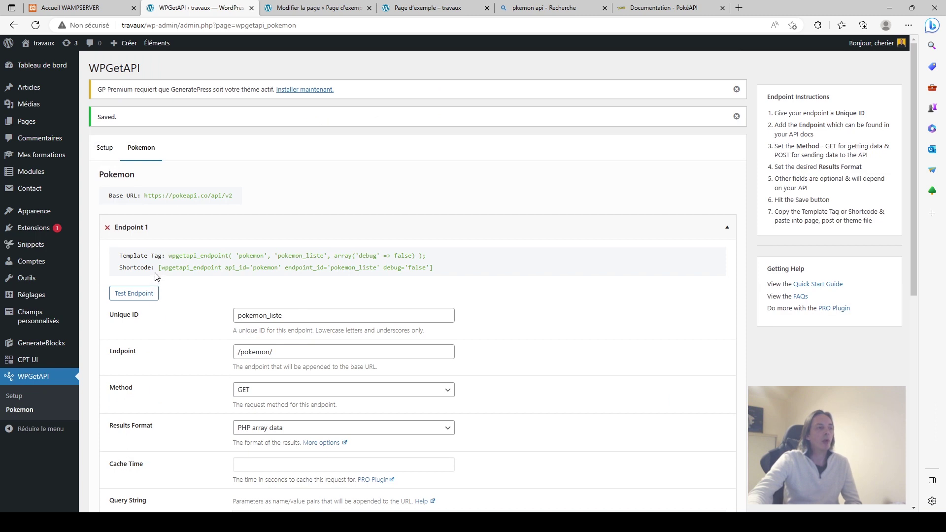
Copy Endpoint 1's shortcode and paste it over the existing shortcode in the preformatted block of "Page d'exemple"
{"action": "left_click_drag", "start_coordinate": [163, 268], "coordinate": [432, 270]}
{"action": "right_click", "coordinate": [429, 270]}
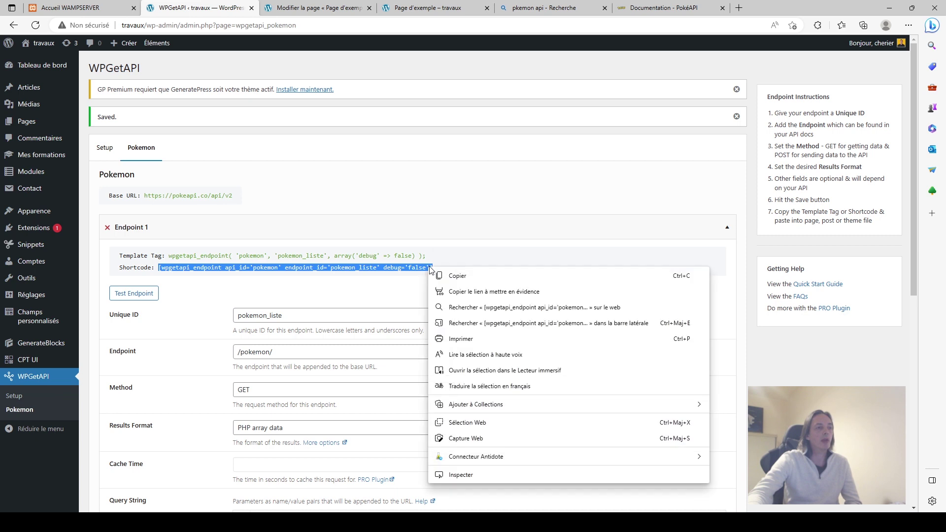
{"action": "left_click", "coordinate": [446, 279]}
{"action": "left_click", "coordinate": [329, 10]}
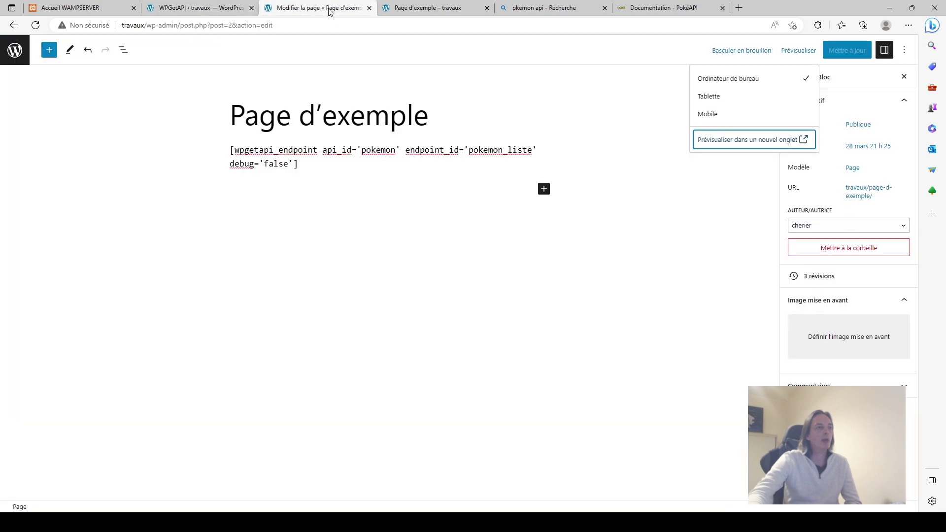
{"action": "left_click", "coordinate": [316, 183]}
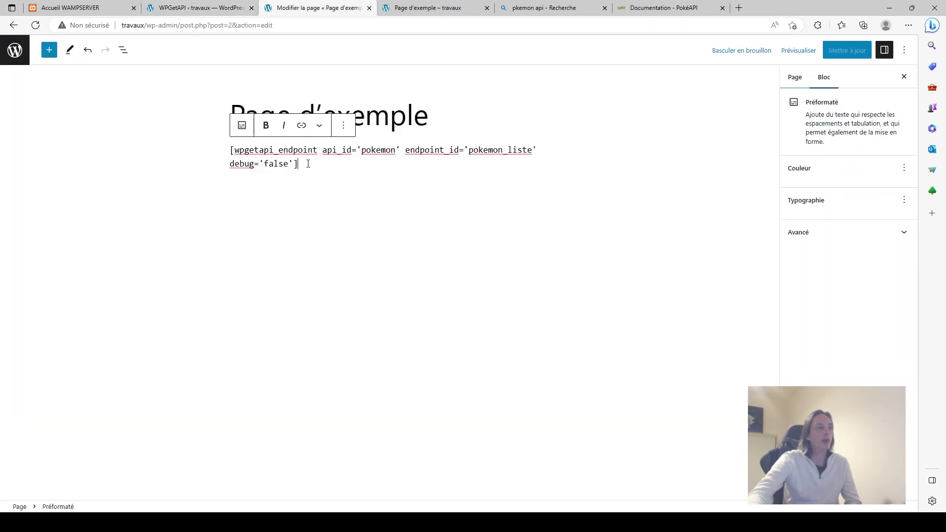
{"action": "left_click_drag", "start_coordinate": [315, 183], "coordinate": [216, 143]}
{"action": "right_click", "coordinate": [260, 163]}
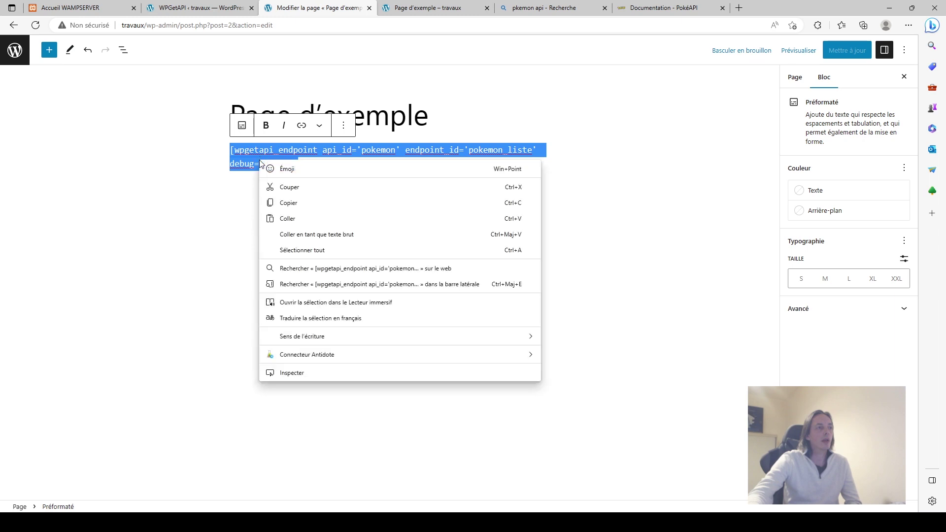
{"action": "left_click", "coordinate": [286, 219]}
{"action": "left_click", "coordinate": [537, 210]}
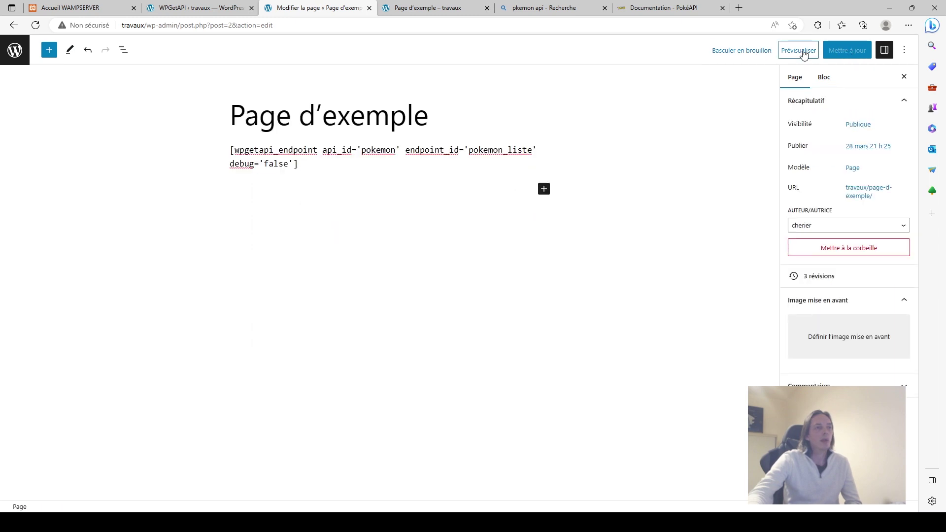
Update "Page d'exemple" and preview it in a new tab to read the shortcode's output with the new results format
{"action": "left_click", "coordinate": [306, 165]}
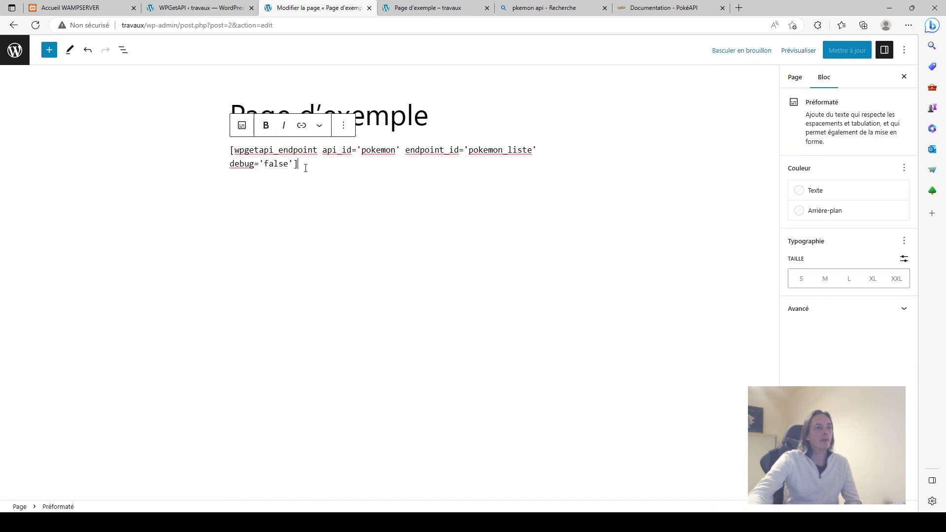
{"action": "key", "text": "Return"}
{"action": "left_click", "coordinate": [845, 49]}
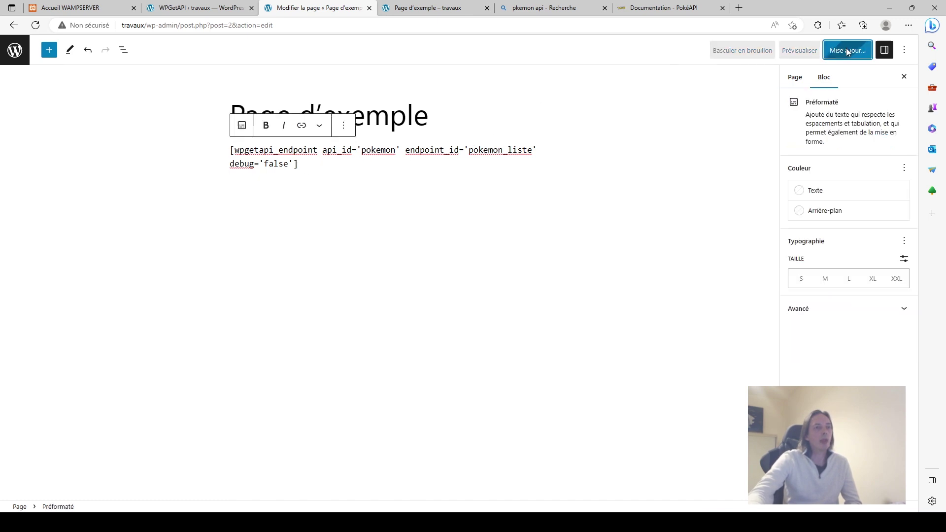
{"action": "left_click", "coordinate": [798, 55]}
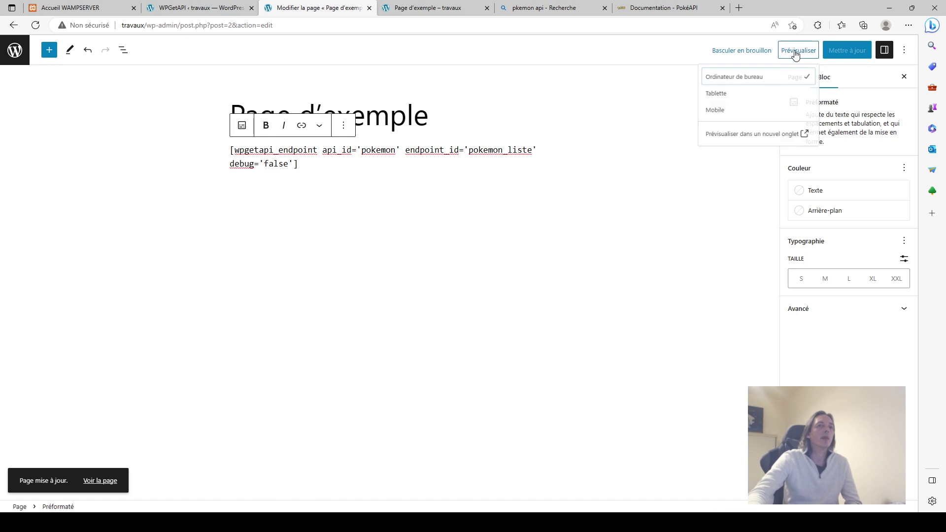
{"action": "left_click", "coordinate": [732, 141]}
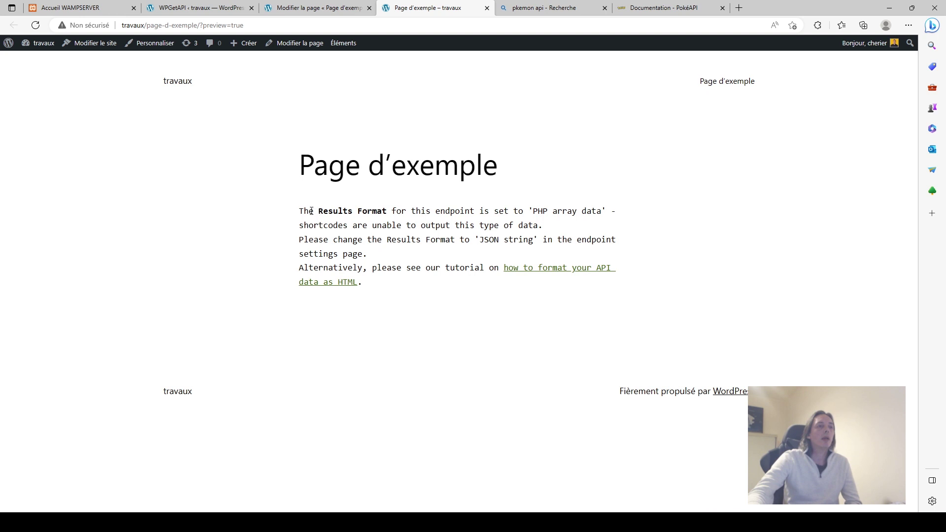
{"action": "left_click_drag", "start_coordinate": [300, 212], "coordinate": [588, 297]}
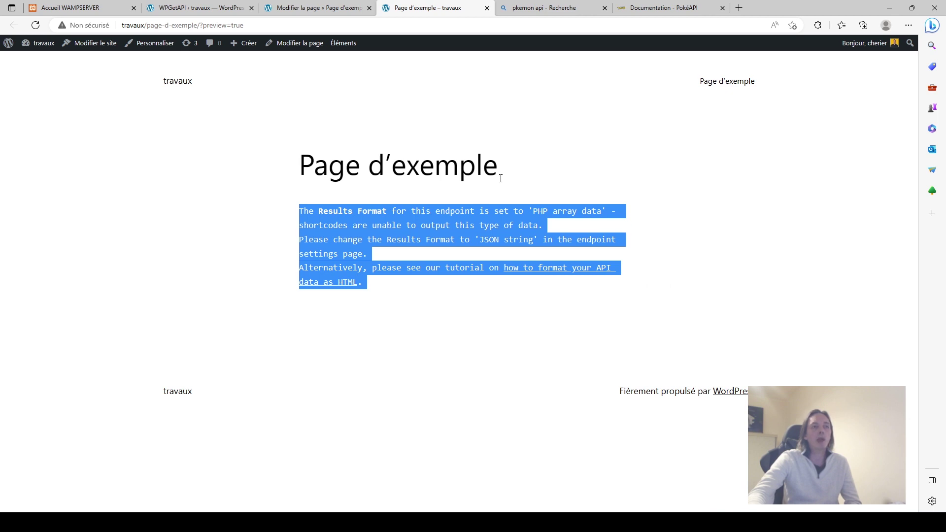
Leave the page editor and start a new snippet in Code Snippets with the HTML content type
{"action": "left_click", "coordinate": [321, 9]}
{"action": "left_click", "coordinate": [15, 50]}
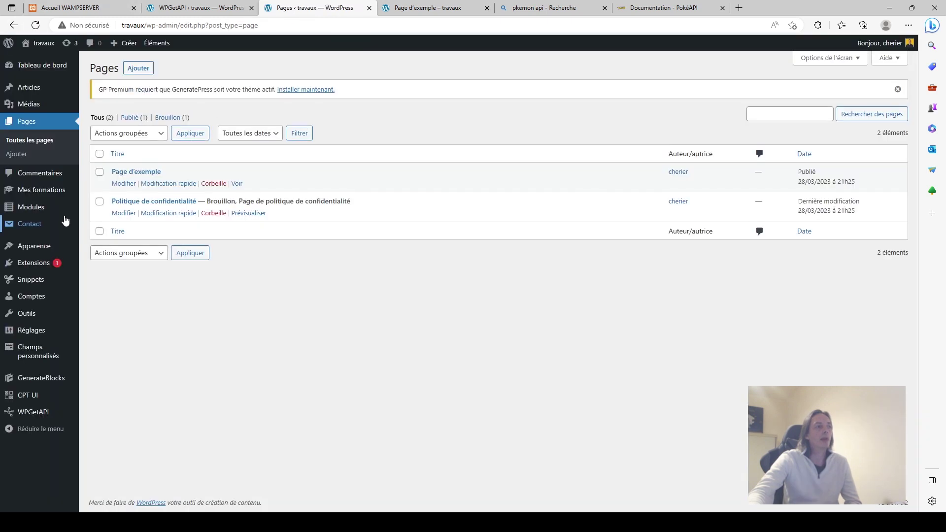
{"action": "mouse_move", "coordinate": [41, 306]}
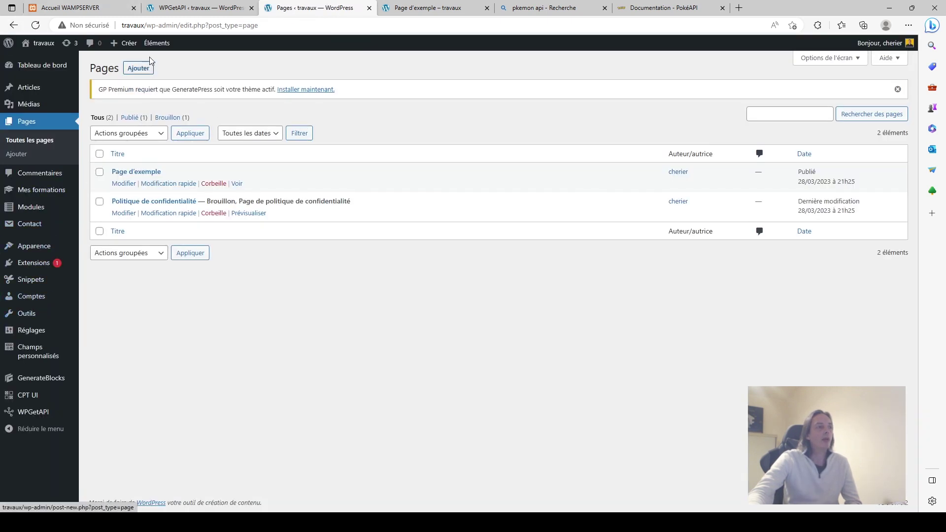
{"action": "mouse_move", "coordinate": [32, 285]}
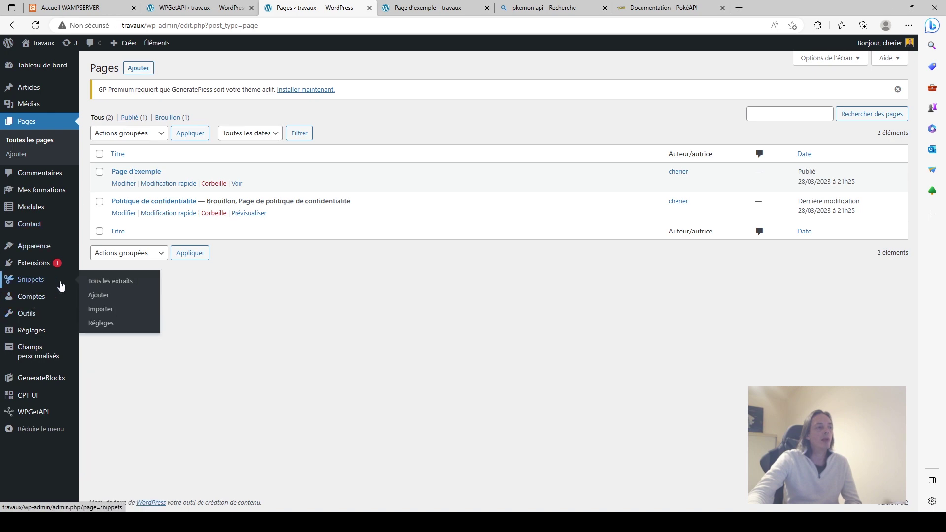
{"action": "left_click", "coordinate": [114, 284]}
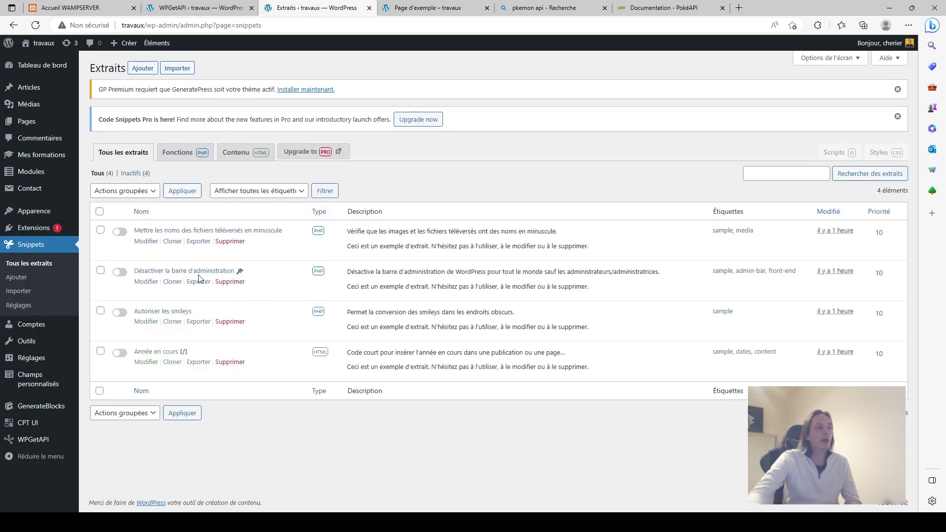
{"action": "left_click", "coordinate": [171, 154]}
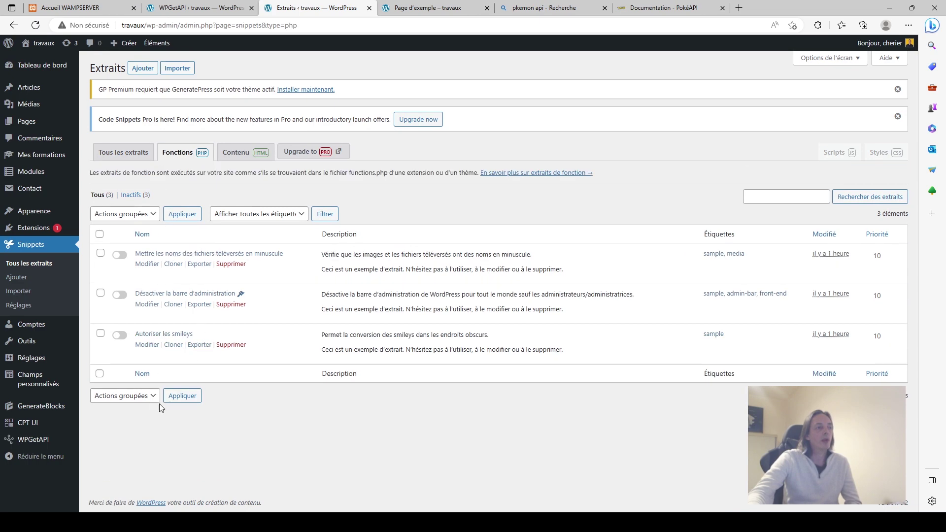
{"action": "left_click", "coordinate": [142, 68]}
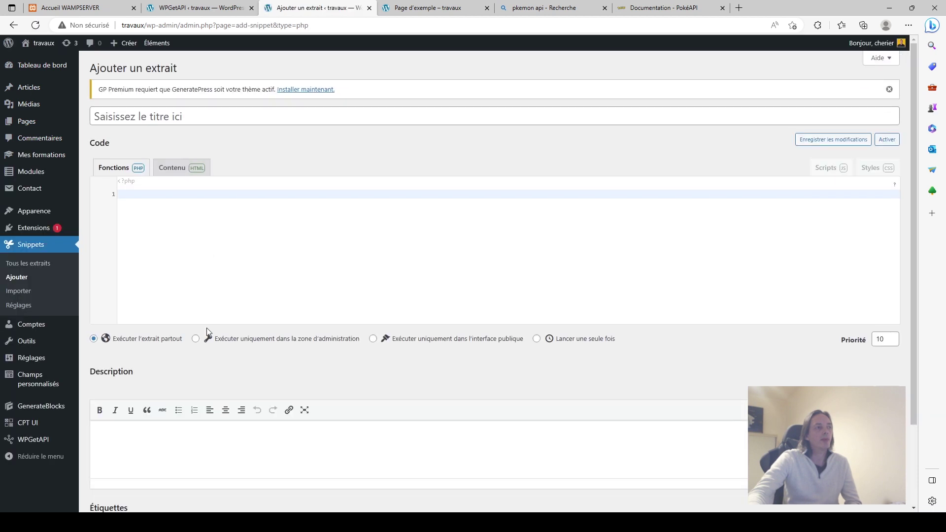
{"action": "left_click", "coordinate": [174, 169]}
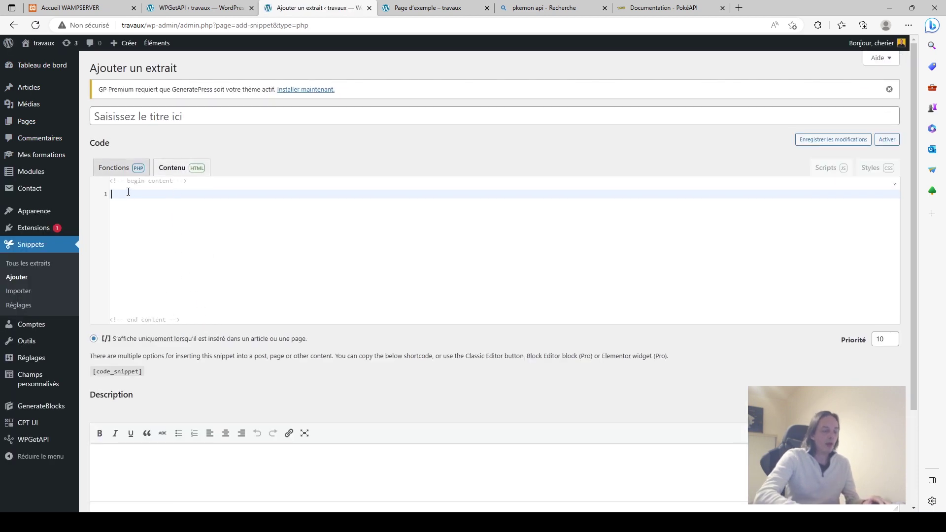
Enter the opening <?php and closing ?> tags in the snippet's code, with two empty lines between them
{"action": "type", "text": "<?"}
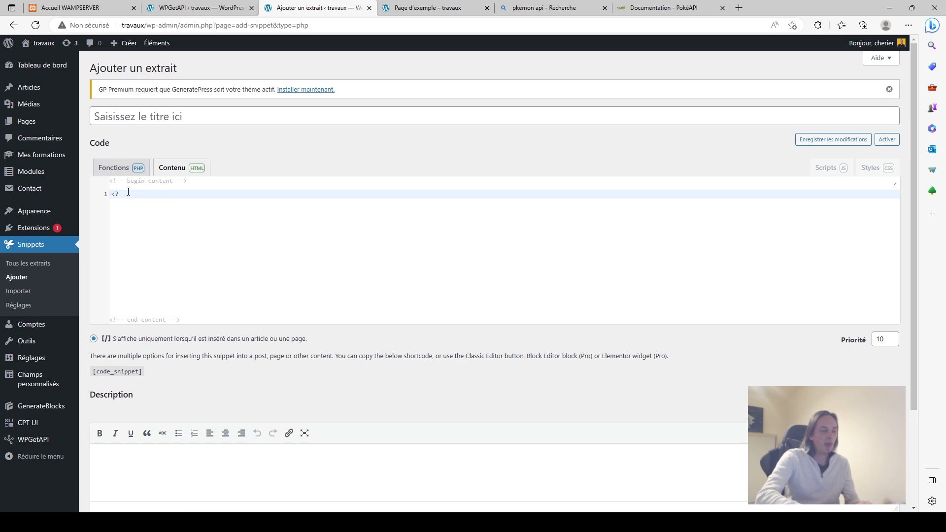
{"action": "type", "text": "php"}
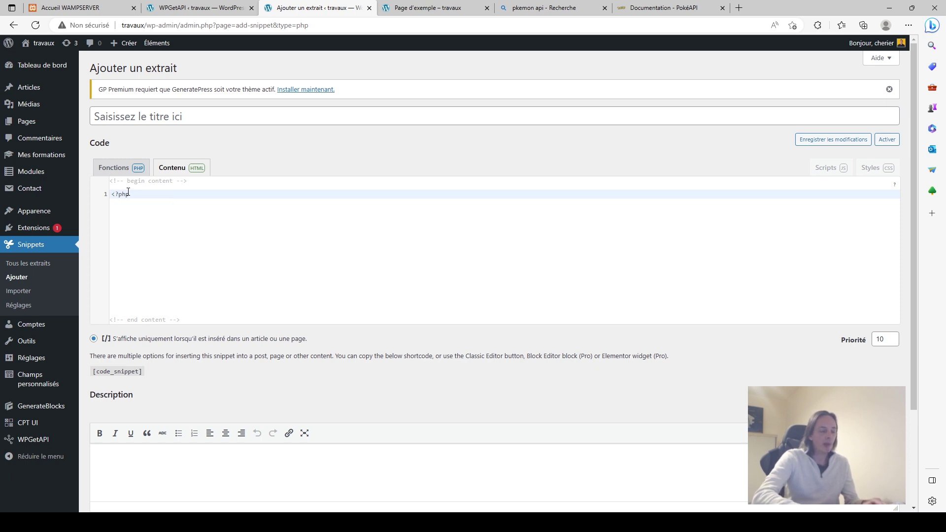
{"action": "key", "text": "Return"}
{"action": "type", "text": "?>"}
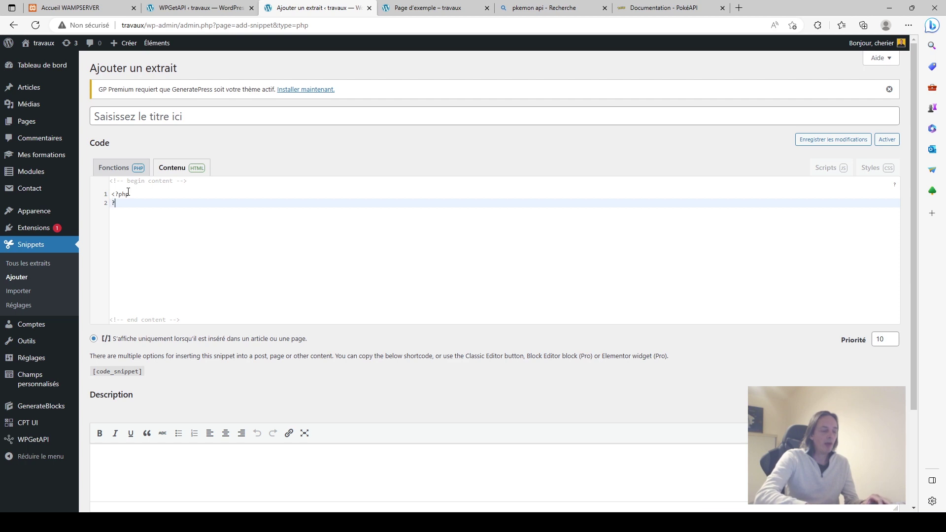
{"action": "left_click", "coordinate": [131, 194]}
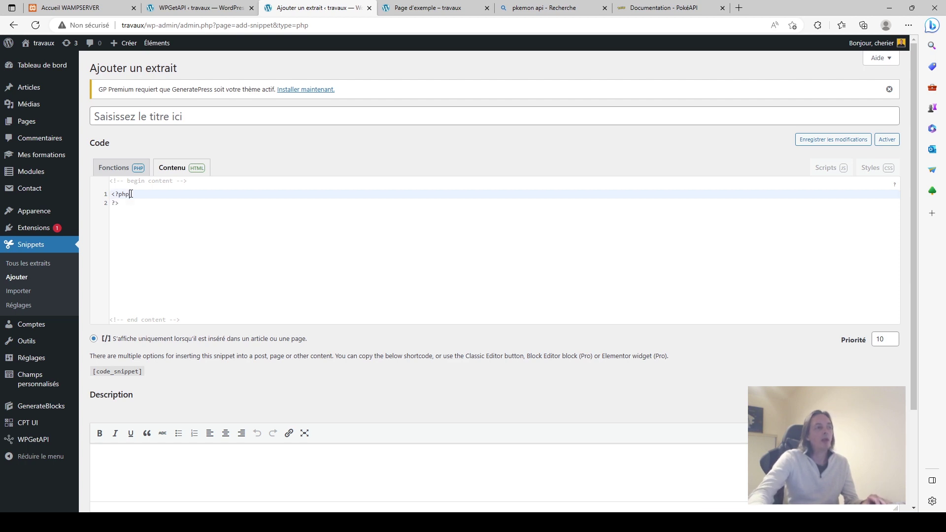
{"action": "key", "text": "Return"}
{"action": "key", "text": "Return"}
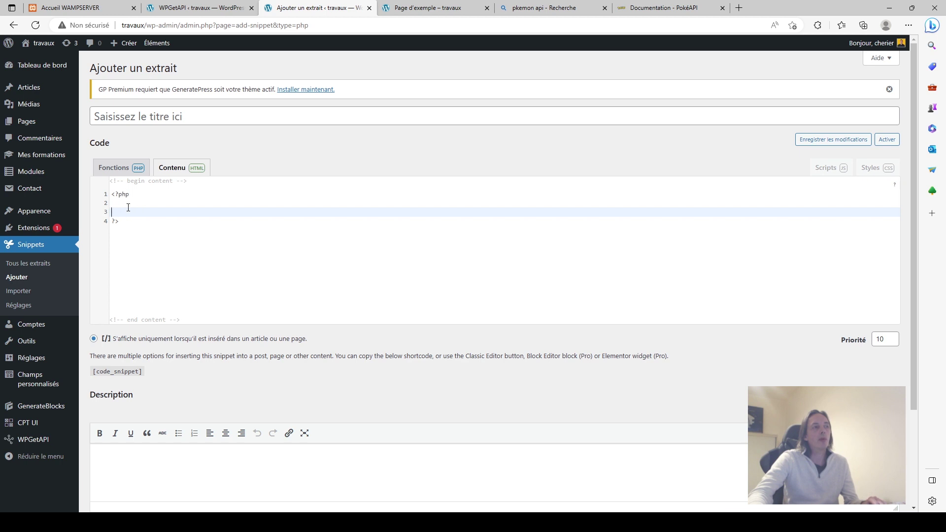
Begin a $data variable assignment on its own line between the snippet's PHP tags
{"action": "key", "text": "Up"}
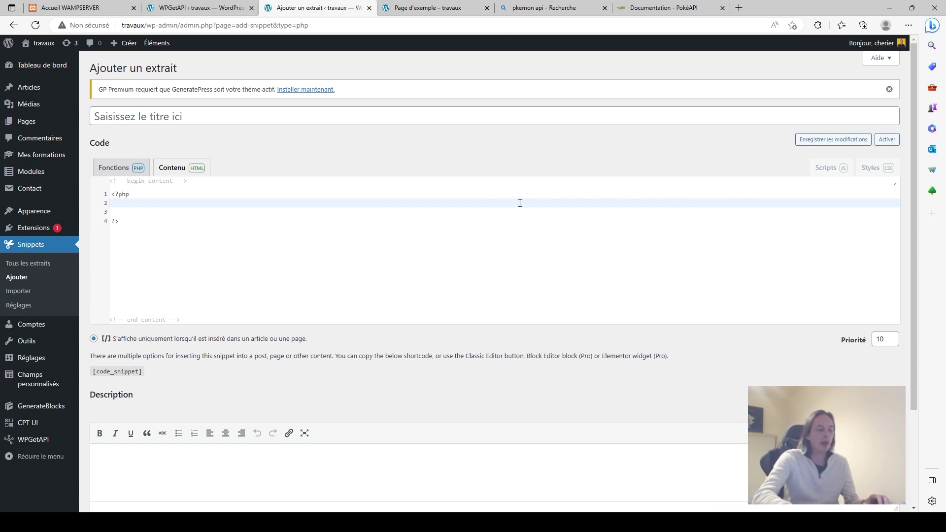
{"action": "key", "text": "Return"}
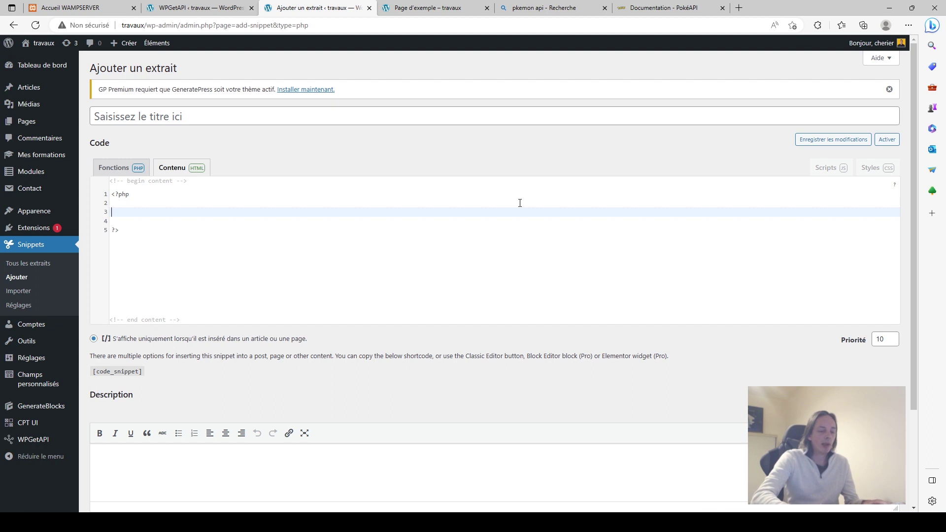
{"action": "type", "text": "$data"}
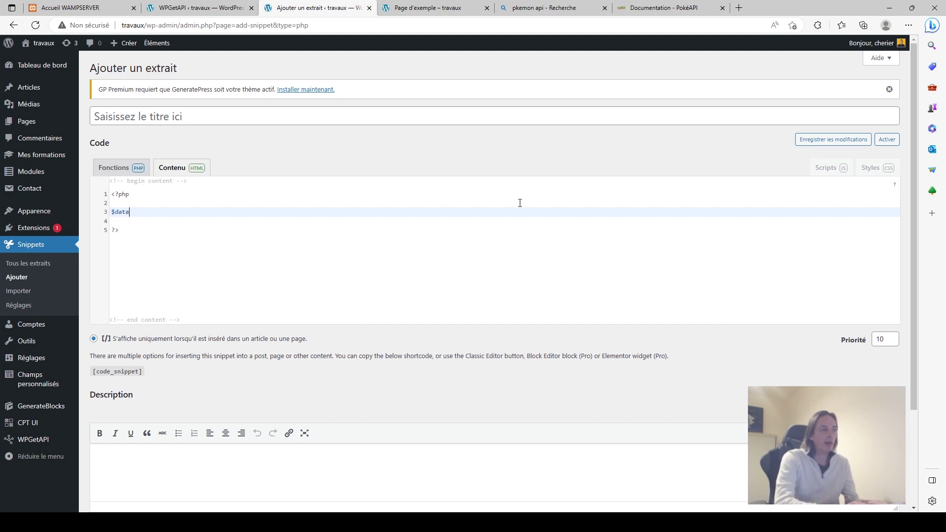
{"action": "type", "text": " ="}
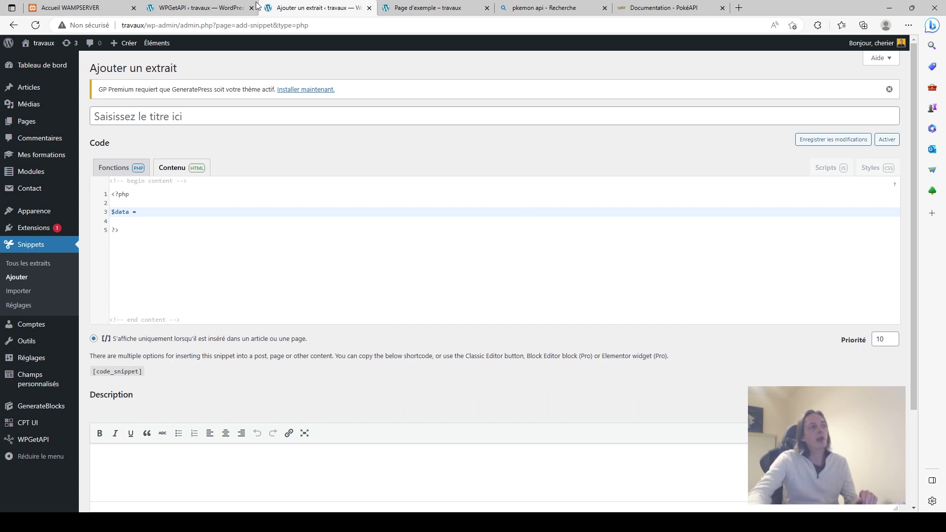
Copy Endpoint 1's template tag from the WPGetAPI Pokemon settings and paste it into the snippet as the value of $data
{"action": "left_click", "coordinate": [216, 6]}
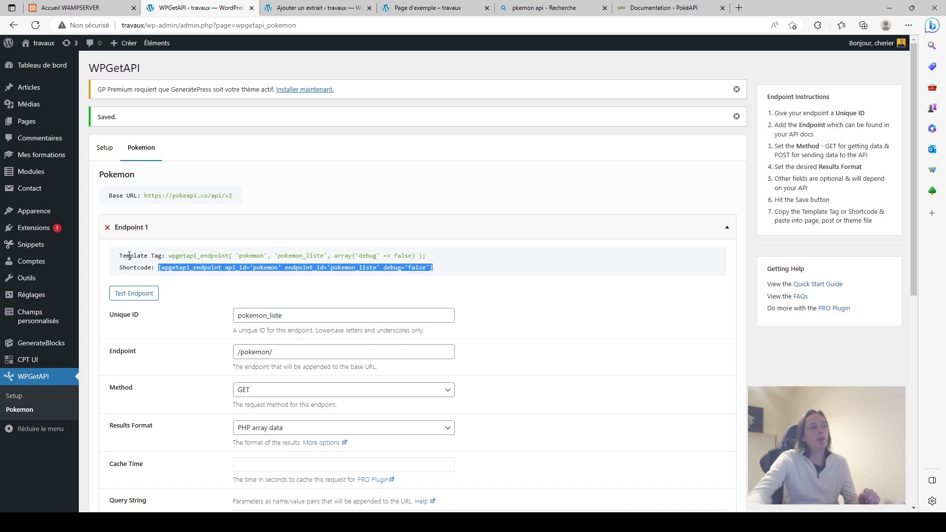
{"action": "left_click_drag", "start_coordinate": [169, 255], "coordinate": [434, 255]}
{"action": "key", "text": "ctrl+c"}
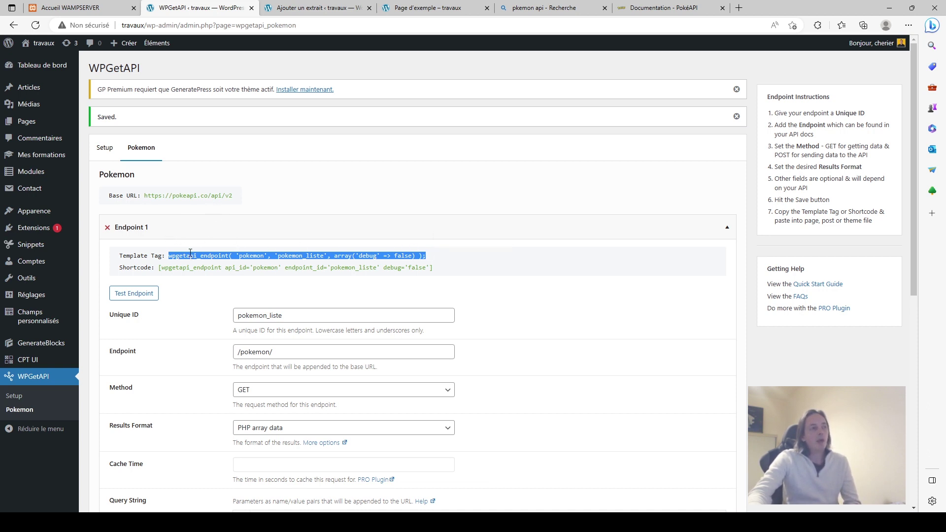
{"action": "left_click", "coordinate": [316, 6]}
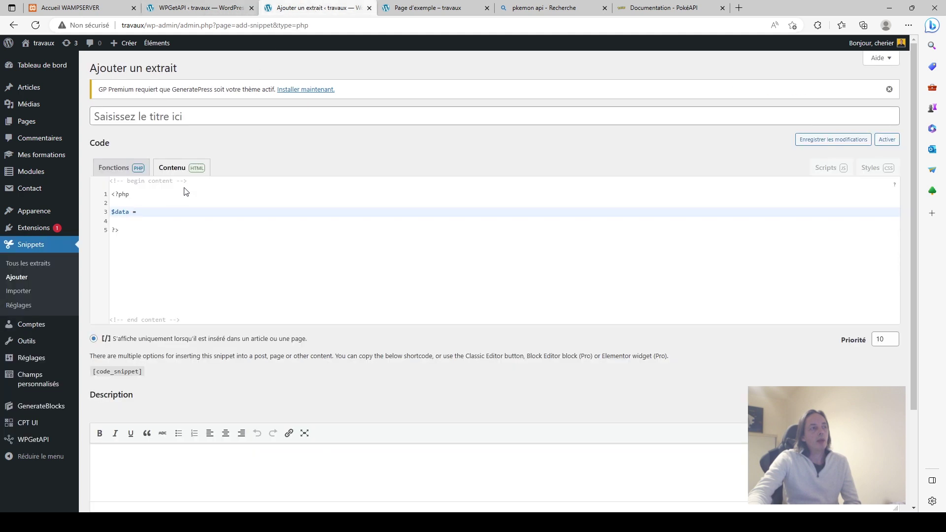
{"action": "left_click", "coordinate": [144, 203]}
{"action": "left_click", "coordinate": [147, 211]}
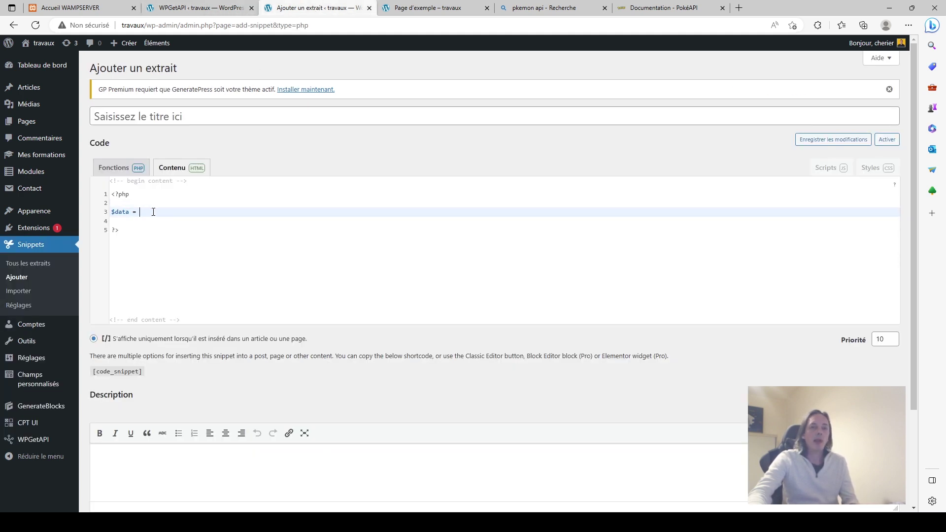
{"action": "key", "text": "ctrl+v"}
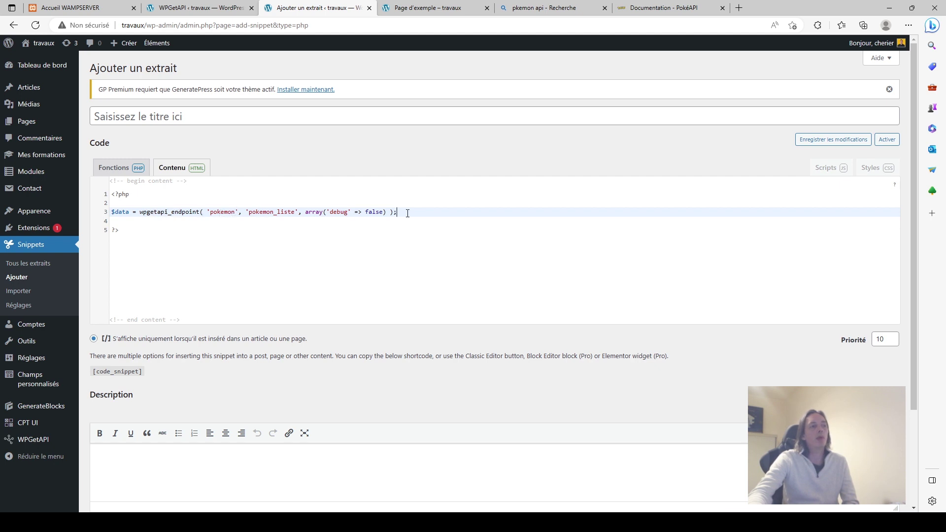
Add the line var_dump($data); below the $data assignment, separated by an empty line
{"action": "key", "text": "Return"}
{"action": "key", "text": "Return"}
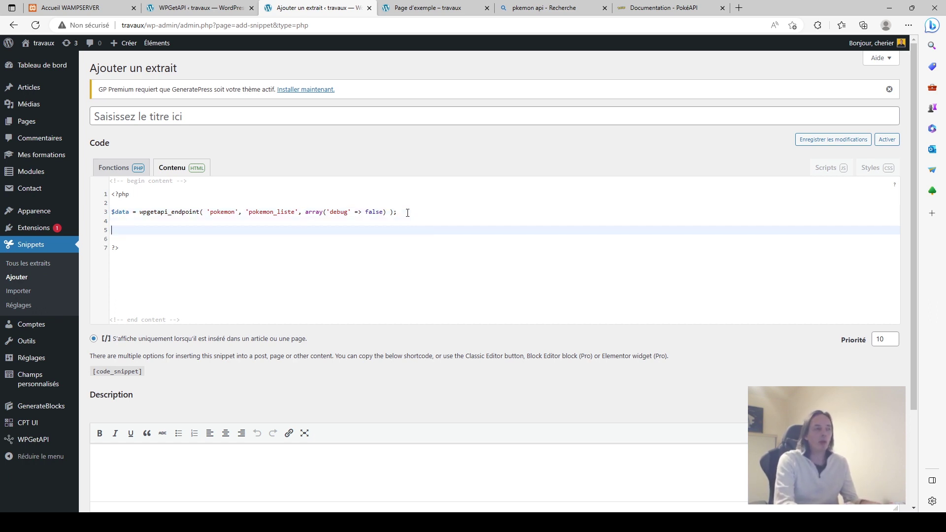
{"action": "type", "text": "var"}
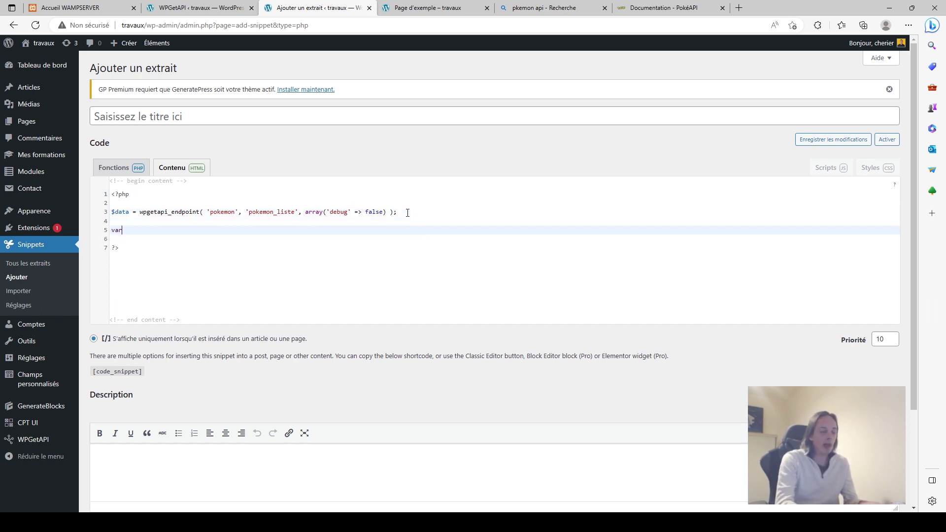
{"action": "type", "text": "_du"}
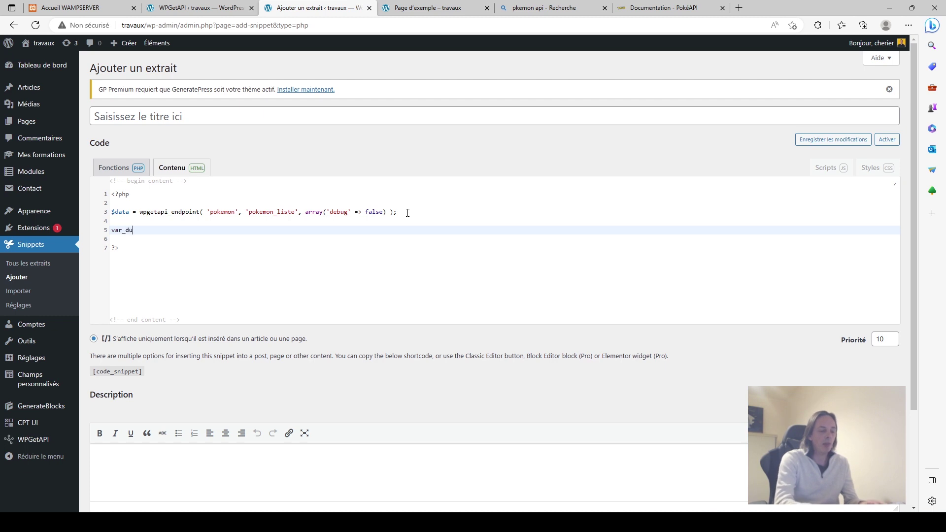
{"action": "type", "text": "mp($"}
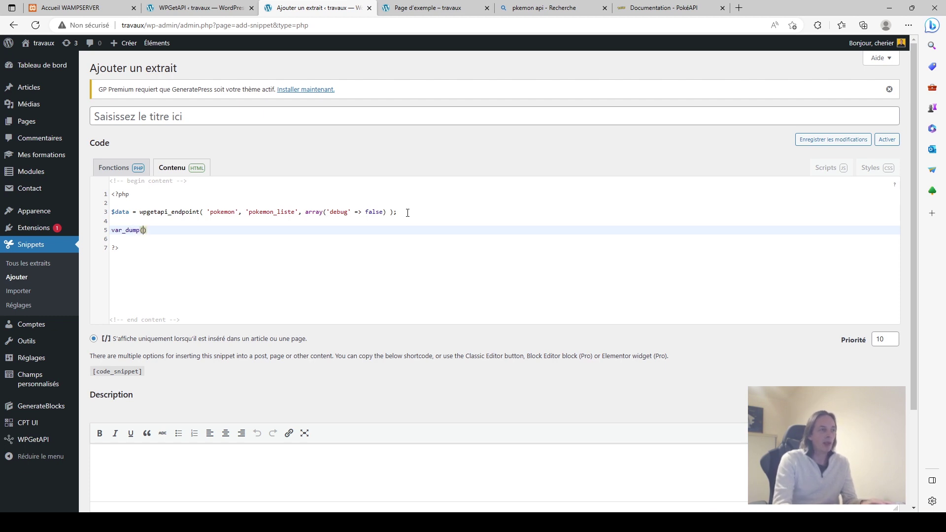
{"action": "type", "text": "data)"}
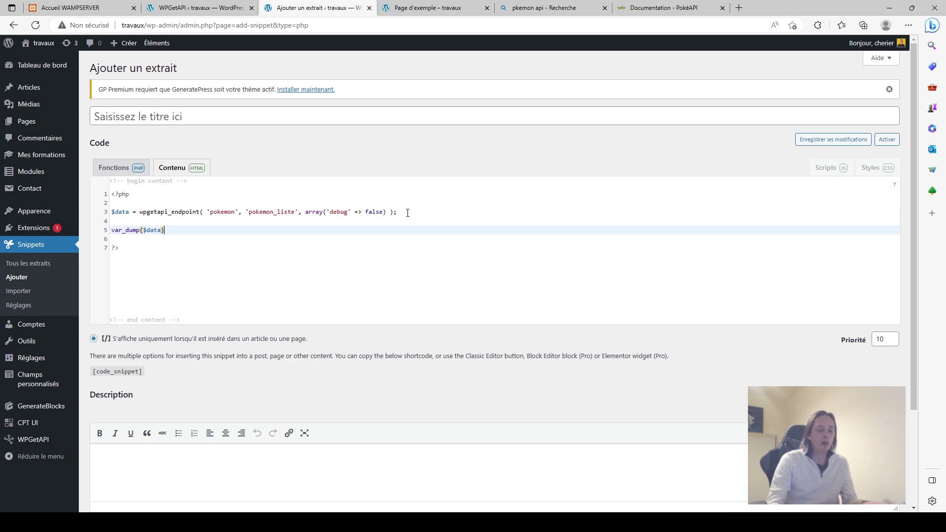
{"action": "type", "text": ";"}
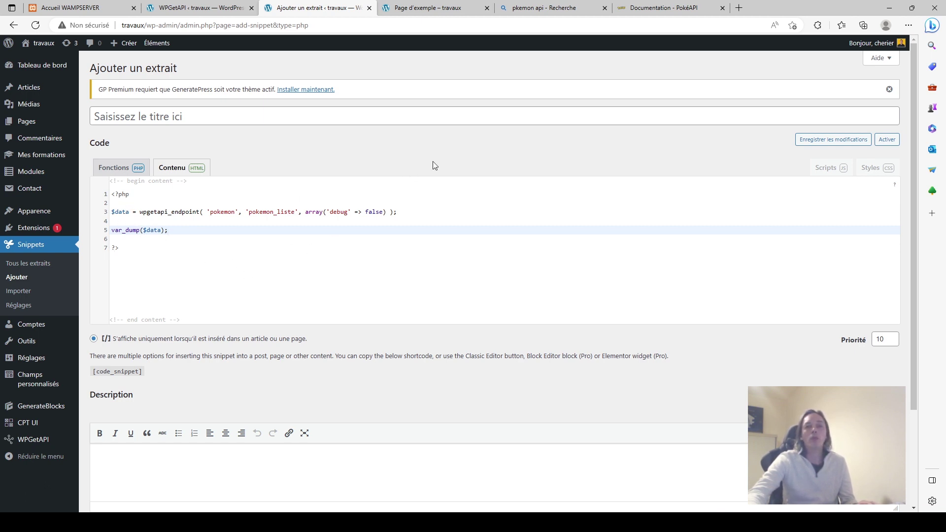
Save the untitled content snippet's changes and activate it
{"action": "left_click", "coordinate": [362, 266]}
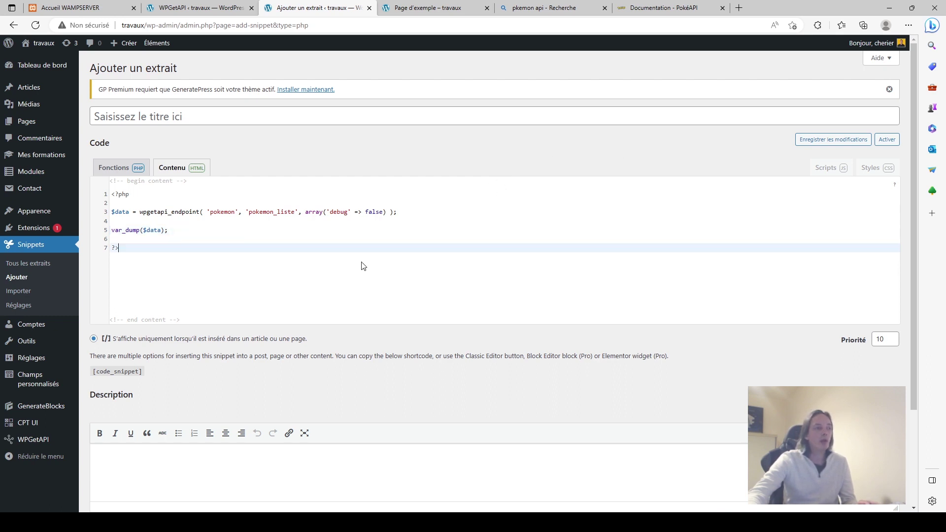
{"action": "scroll", "coordinate": [309, 288], "scroll_direction": "down", "scroll_amount": 2}
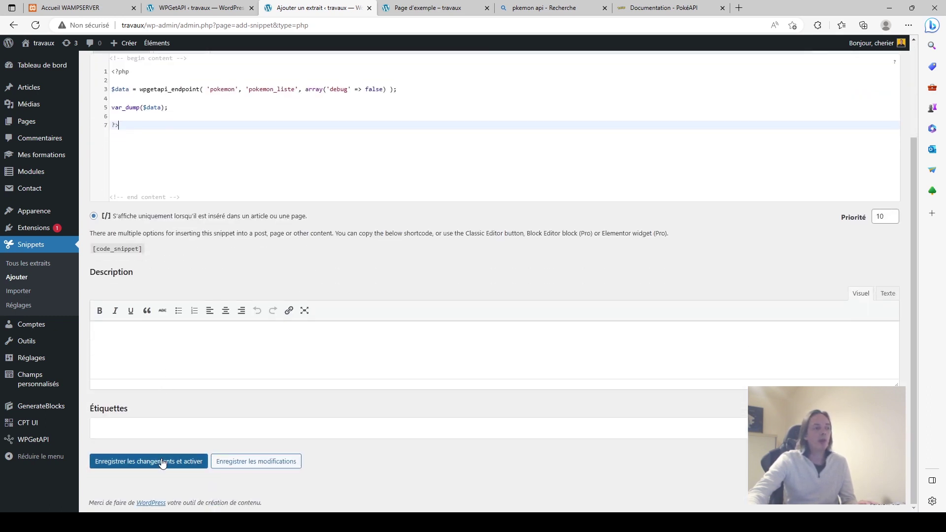
{"action": "left_click", "coordinate": [169, 462]}
{"action": "left_click", "coordinate": [501, 79]}
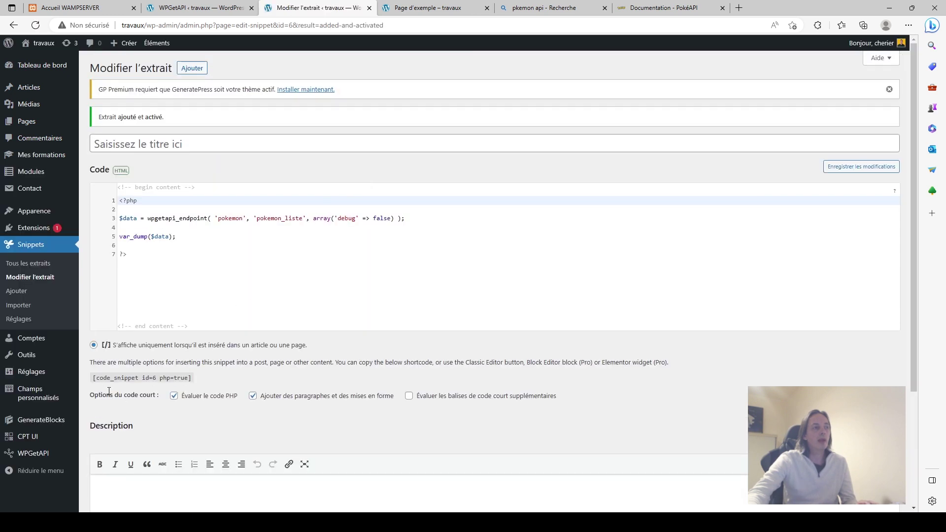
Copy the snippet's shortcode with its id and php=true, and open "Page d'exemple" for editing
{"action": "left_click_drag", "start_coordinate": [93, 377], "coordinate": [197, 377]}
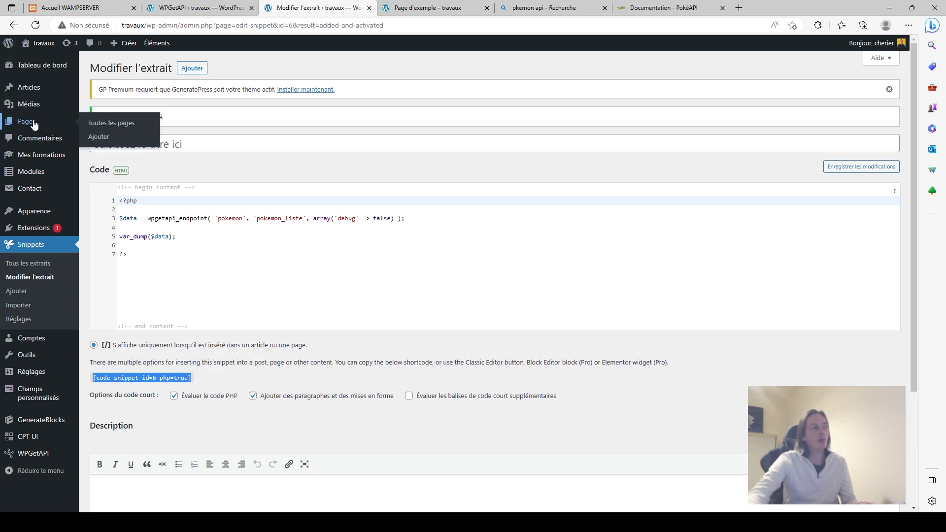
{"action": "left_click", "coordinate": [31, 123]}
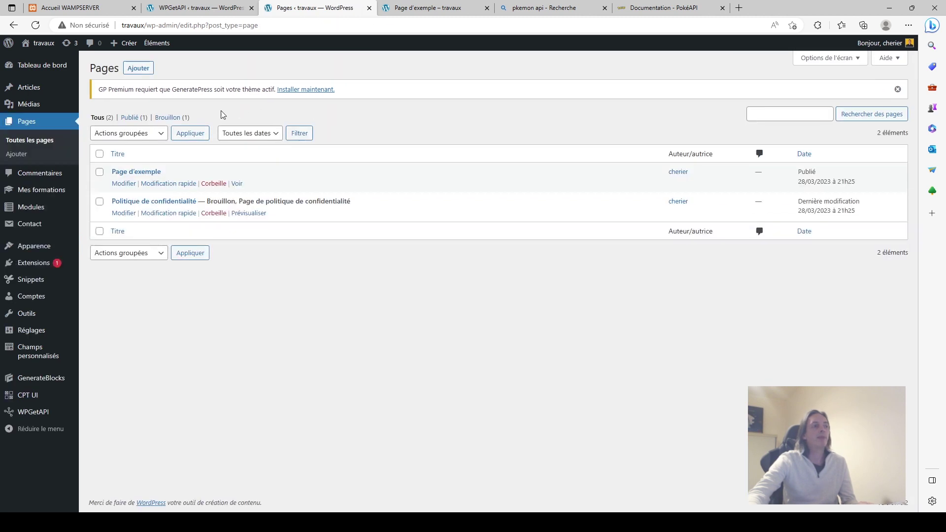
{"action": "left_click", "coordinate": [123, 184]}
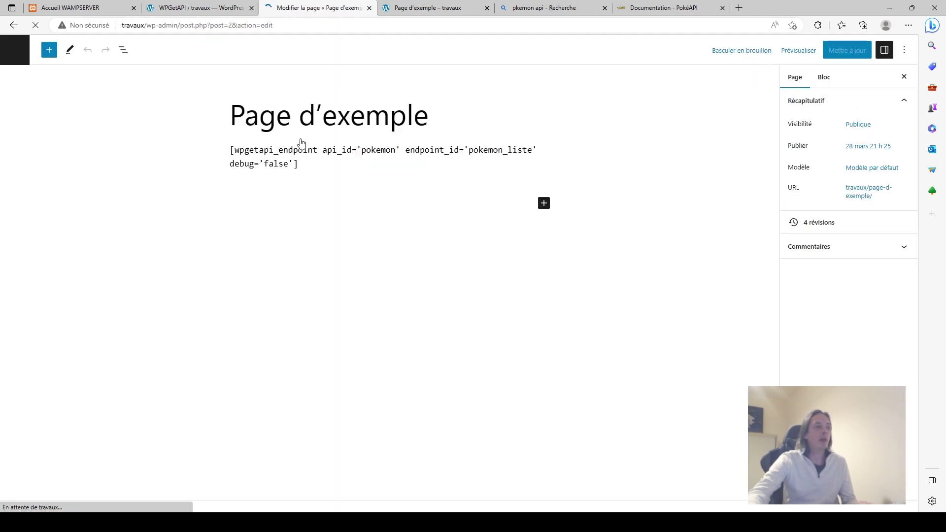
Delete the preformatted block with the WPGetAPI shortcode and insert [code_snippet id=6 php=true] in a paragraph instead
{"action": "left_click", "coordinate": [302, 165]}
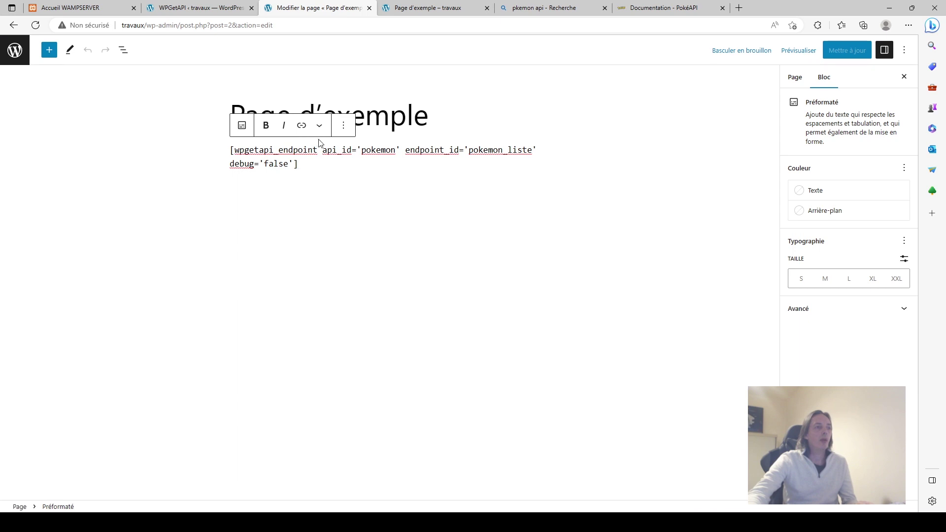
{"action": "left_click", "coordinate": [343, 125]}
{"action": "left_click", "coordinate": [362, 365]}
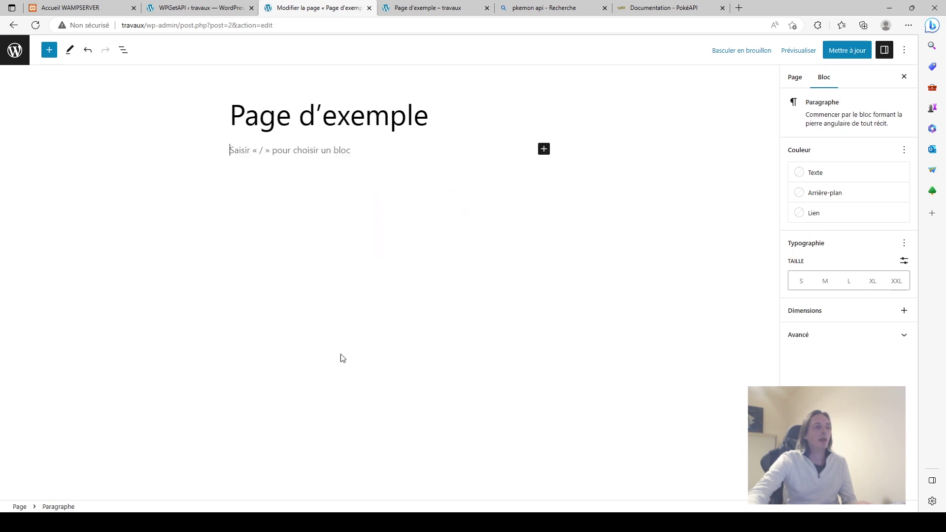
{"action": "type", "text": "[code_snippet id=6 php=true]"}
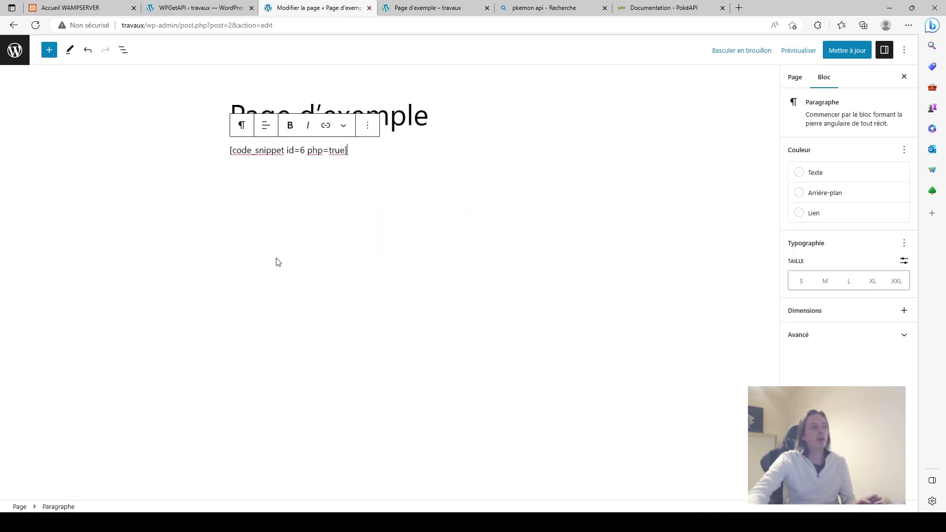
Update "Page d'exemple" and open the published page
{"action": "left_click", "coordinate": [604, 224]}
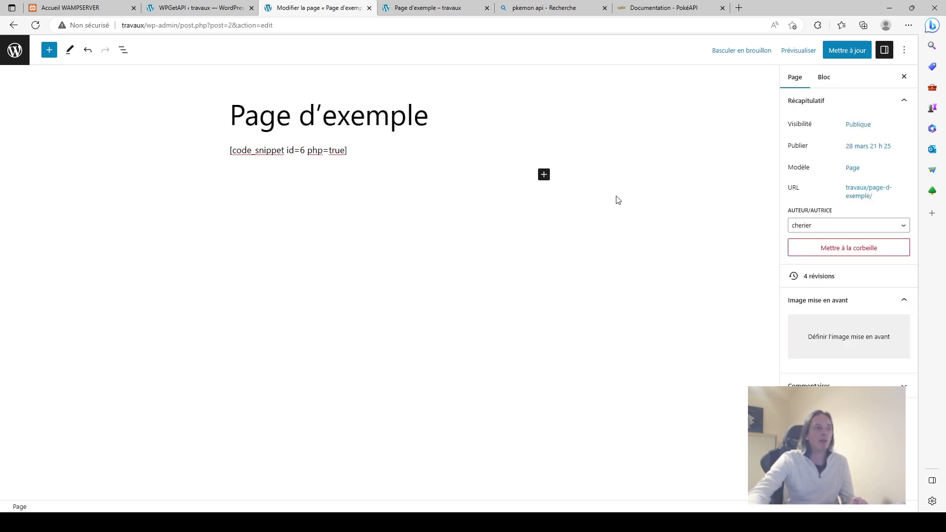
{"action": "left_click", "coordinate": [832, 51]}
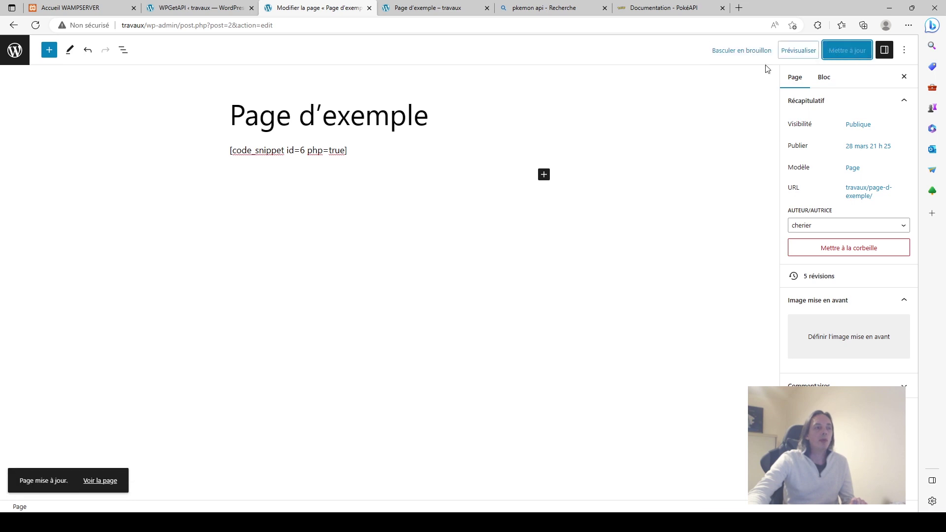
{"action": "left_click", "coordinate": [101, 482]}
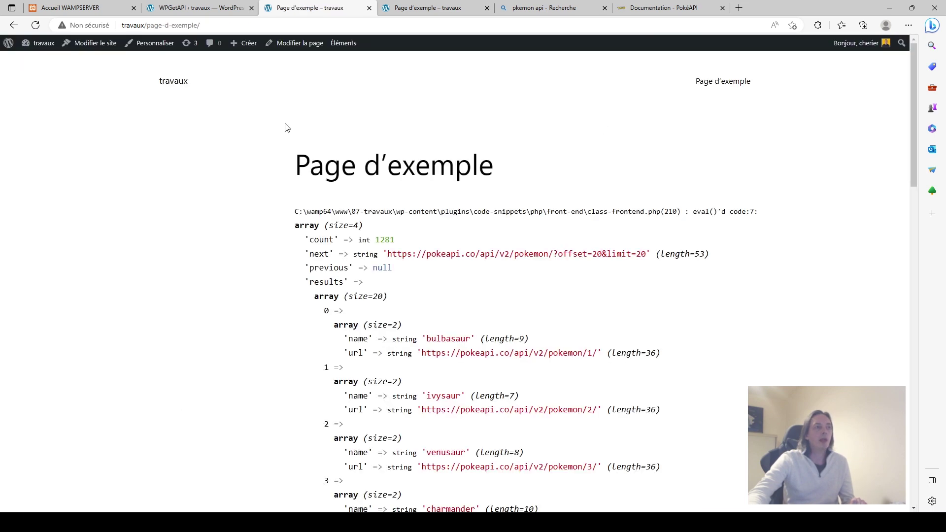
Examine the dumped array on the page: the entries and size of results, and the limit parameter in the next URL
{"action": "scroll", "coordinate": [472, 243], "scroll_direction": "down", "scroll_amount": 15}
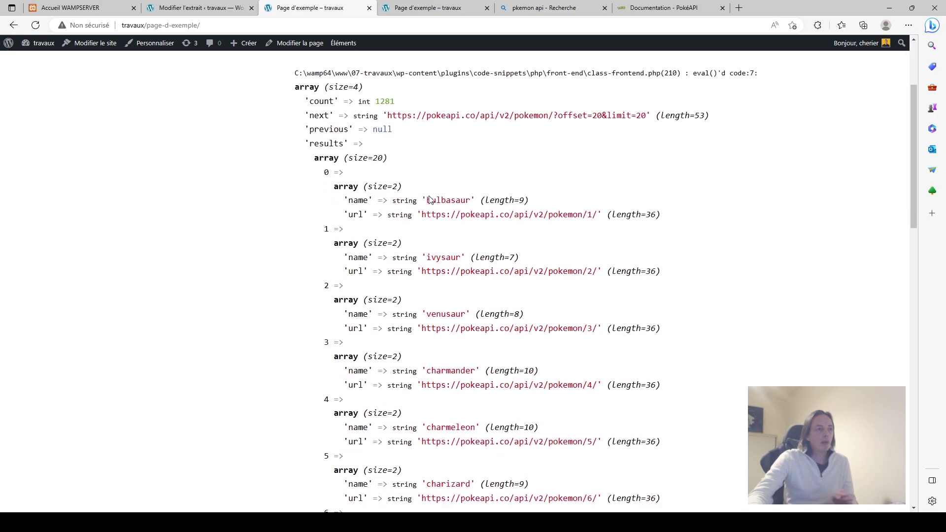
{"action": "scroll", "coordinate": [429, 200], "scroll_direction": "down", "scroll_amount": 5}
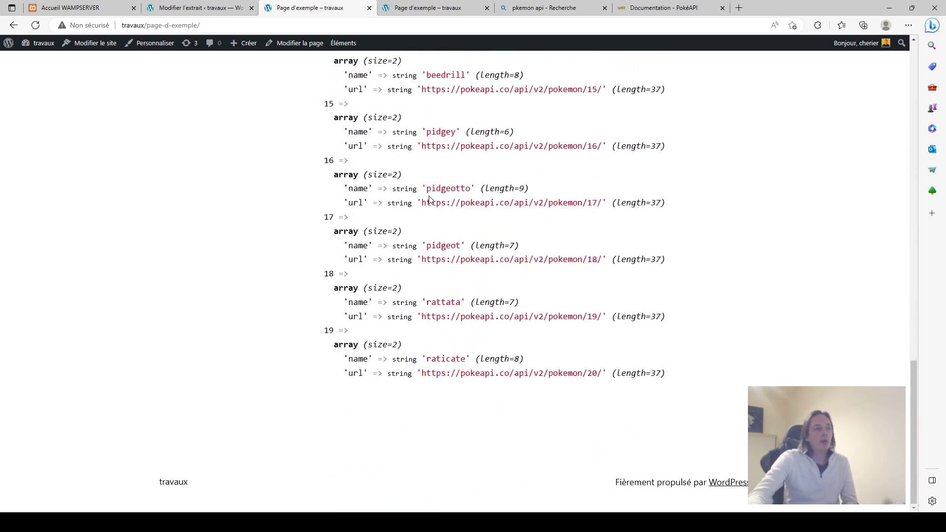
{"action": "scroll", "coordinate": [430, 197], "scroll_direction": "up", "scroll_amount": 15}
{"action": "scroll", "coordinate": [430, 197], "scroll_direction": "up", "scroll_amount": 7}
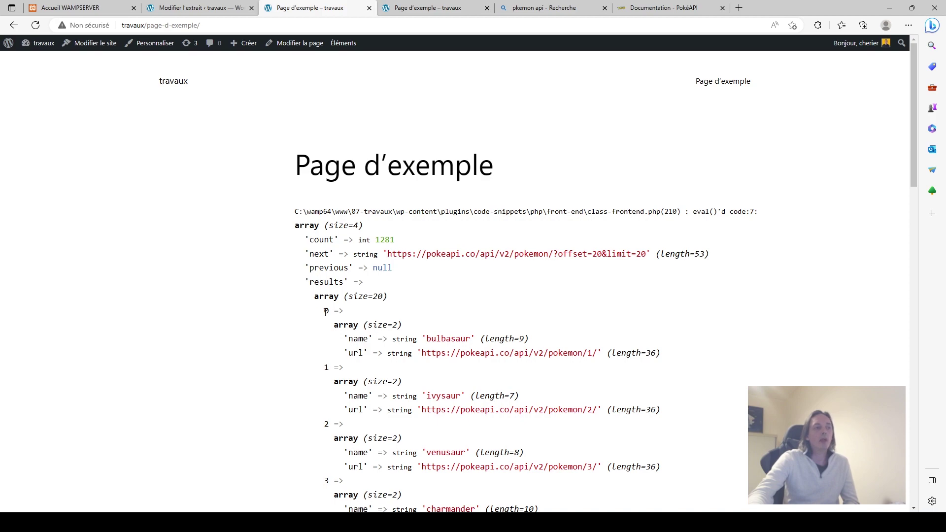
{"action": "scroll", "coordinate": [325, 305], "scroll_direction": "down", "scroll_amount": 5}
{"action": "scroll", "coordinate": [327, 338], "scroll_direction": "down", "scroll_amount": 3}
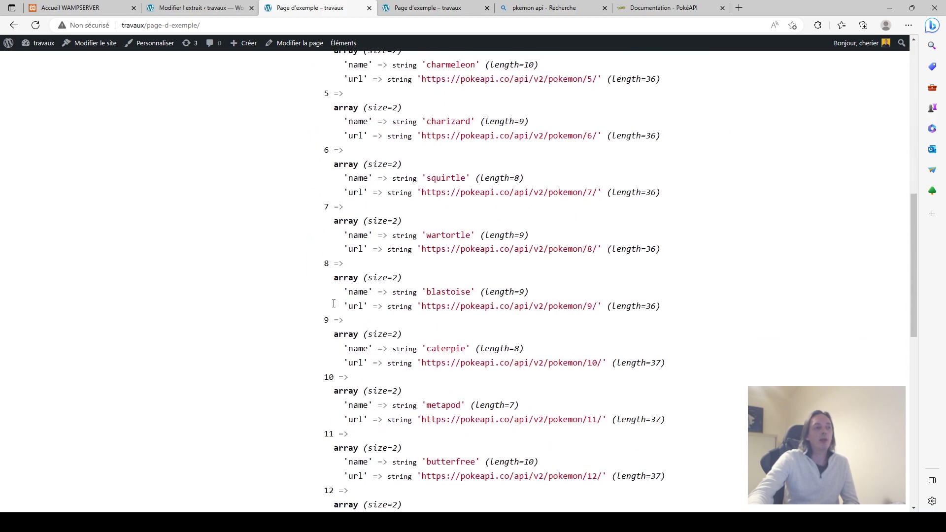
{"action": "scroll", "coordinate": [334, 303], "scroll_direction": "up", "scroll_amount": 8}
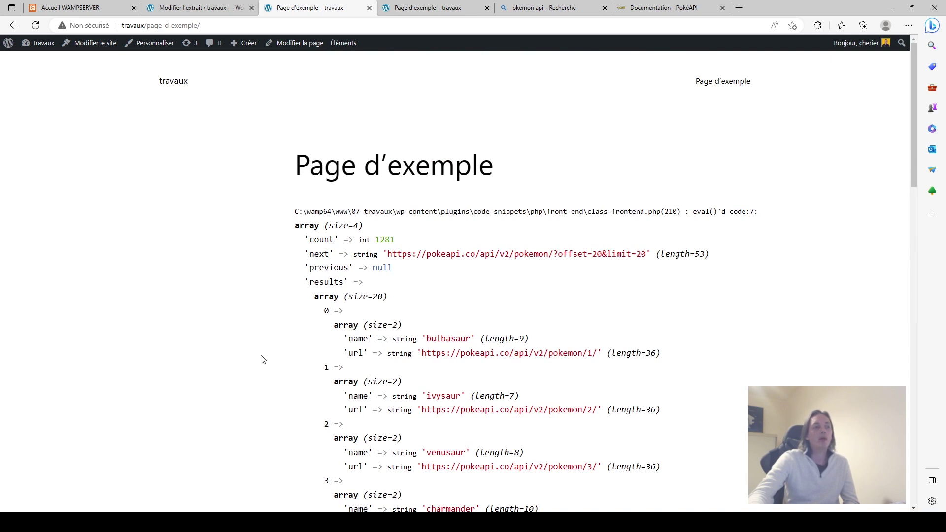
{"action": "double_click", "coordinate": [377, 296]}
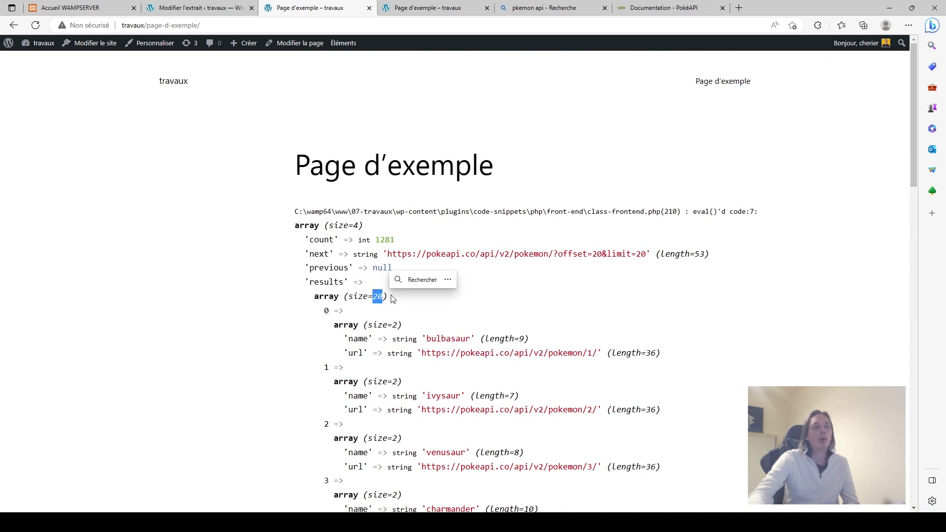
{"action": "left_click_drag", "start_coordinate": [637, 253], "coordinate": [607, 254]}
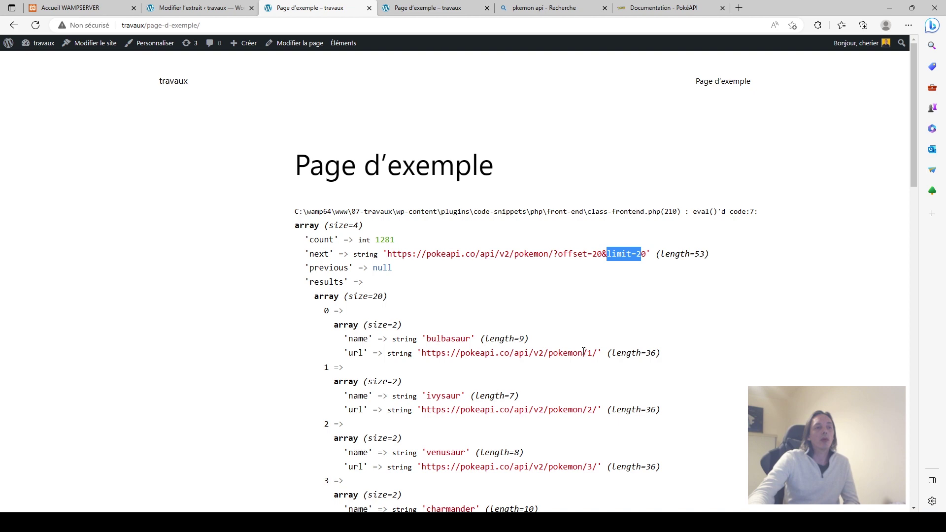
{"action": "scroll", "coordinate": [584, 352], "scroll_direction": "down", "scroll_amount": 6}
{"action": "scroll", "coordinate": [481, 120], "scroll_direction": "down", "scroll_amount": 6}
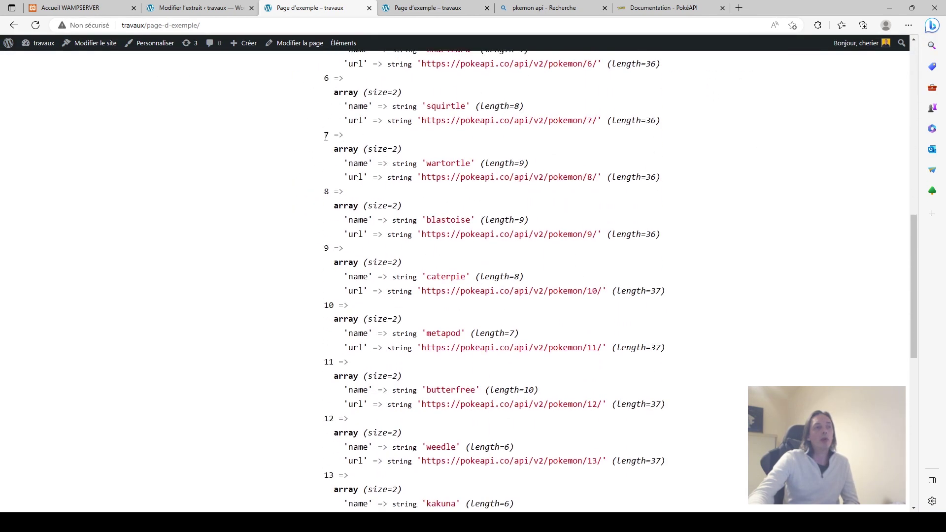
{"action": "scroll", "coordinate": [330, 144], "scroll_direction": "up", "scroll_amount": 12}
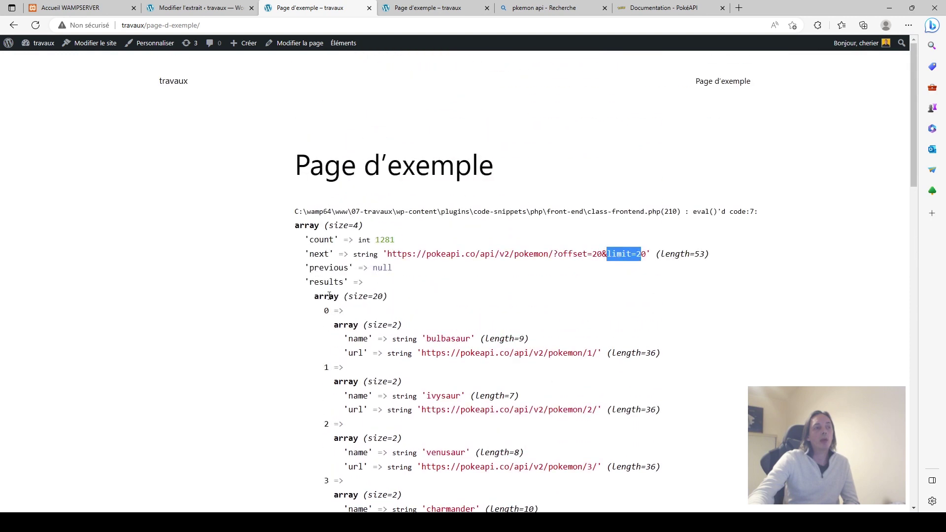
{"action": "scroll", "coordinate": [340, 327], "scroll_direction": "down", "scroll_amount": 6}
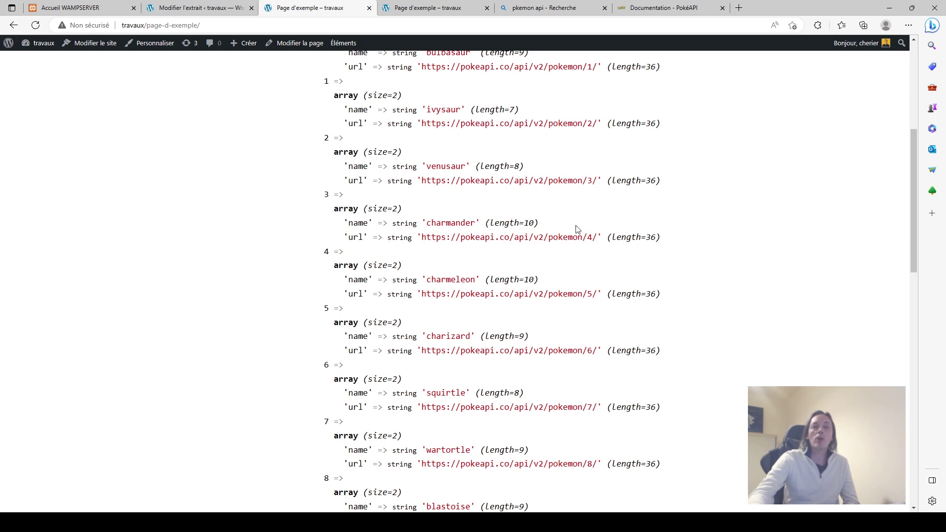
{"action": "scroll", "coordinate": [474, 281], "scroll_direction": "up", "scroll_amount": 5}
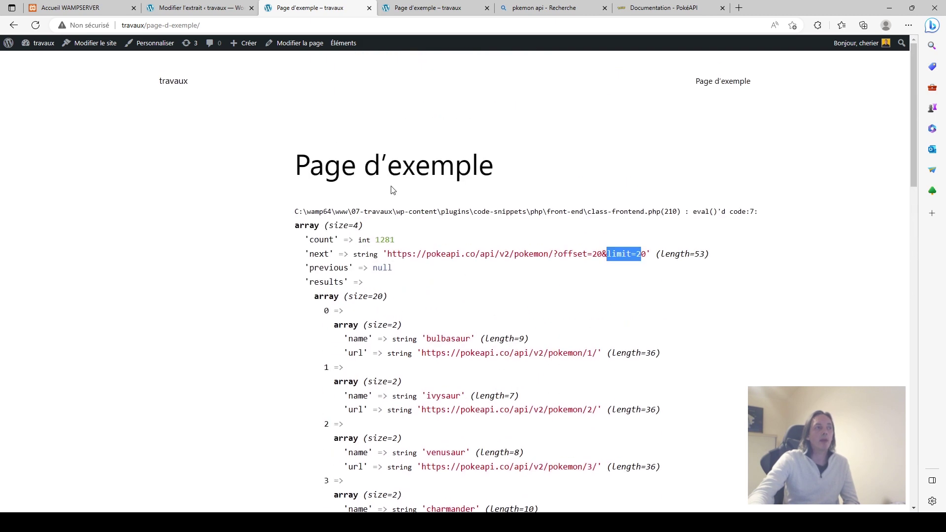